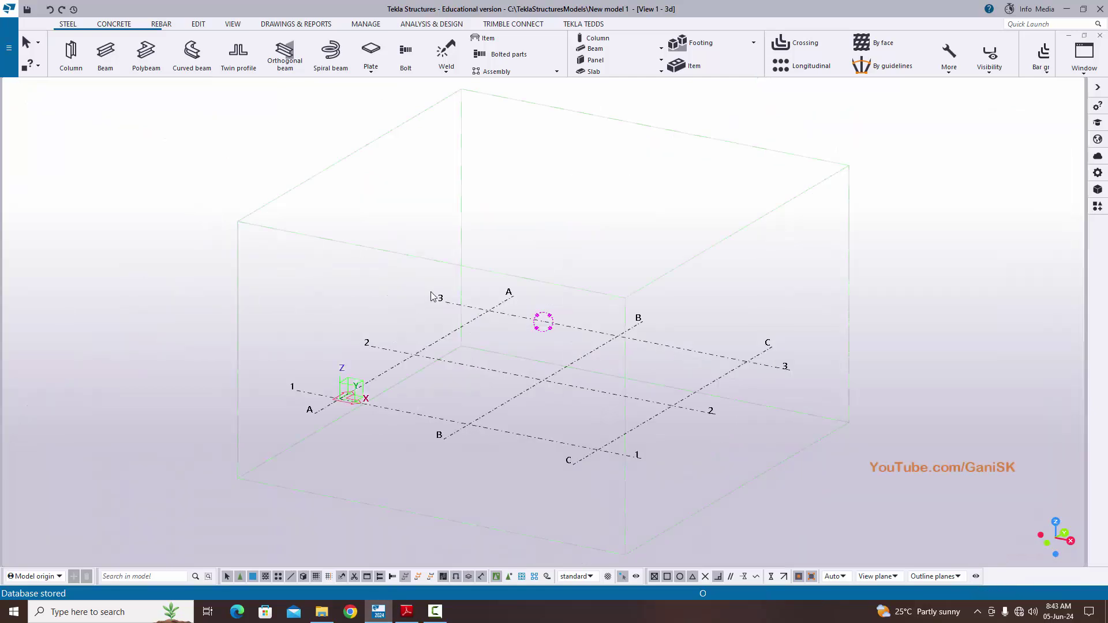
Step: Check the grid layout in the Adobe Reader reference PDF, return to Tekla Structures and open the rectangular grid's properties
{"action": "scroll", "coordinate": [431, 296], "scroll_direction": "down", "scroll_amount": 1}
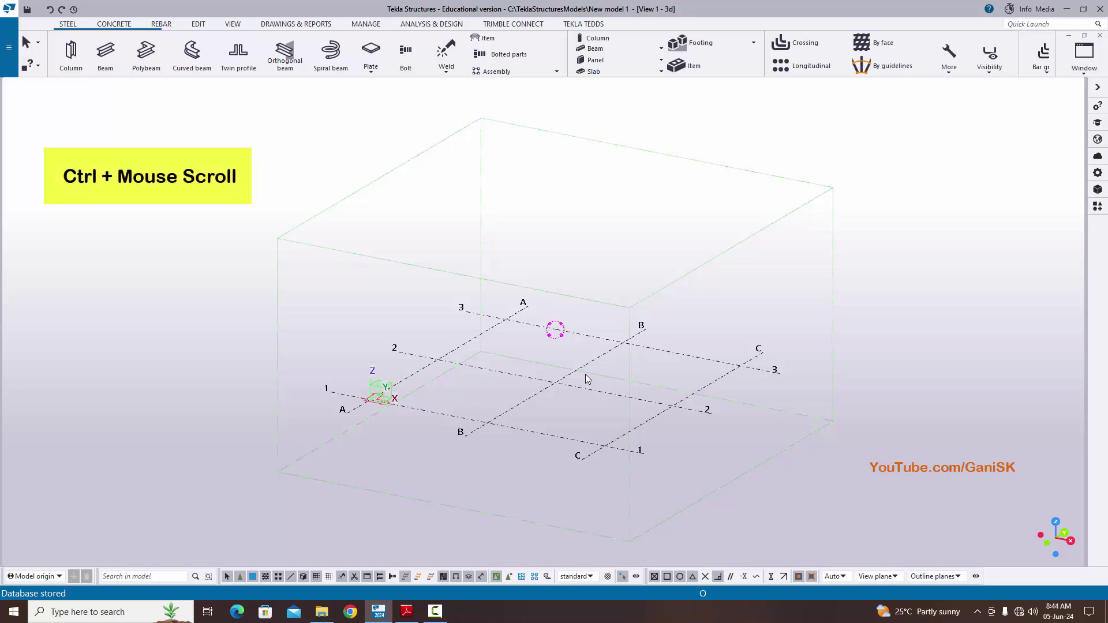
{"action": "middle_click_drag", "start_coordinate": [591, 374], "coordinate": [538, 420], "text": "ctrl"}
{"action": "scroll", "coordinate": [538, 418], "scroll_direction": "up", "scroll_amount": 5, "text": "ctrl"}
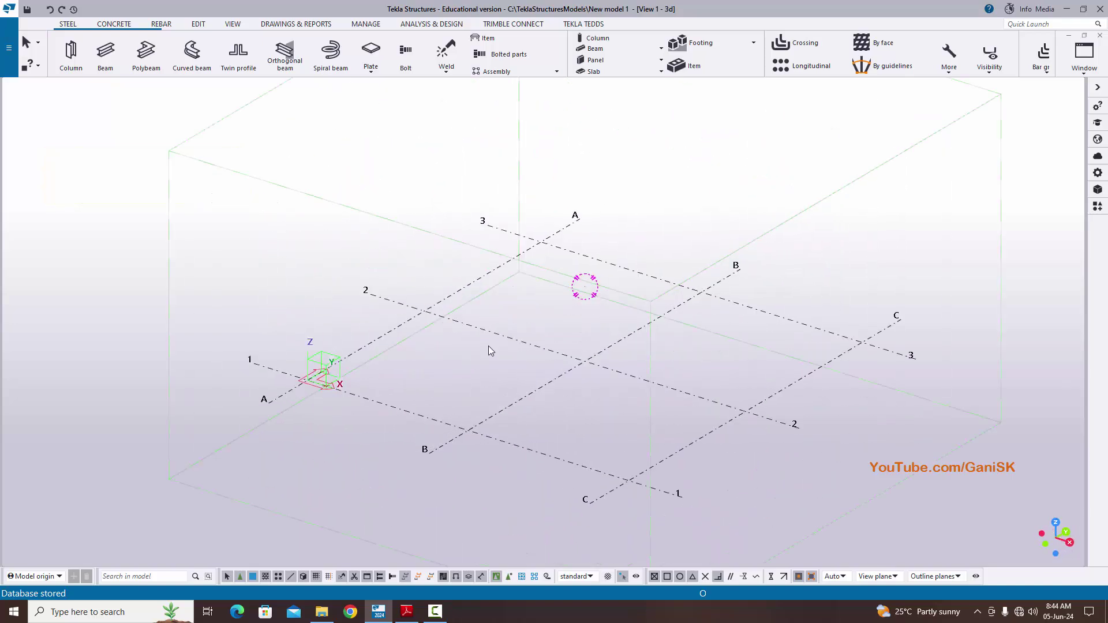
{"action": "left_click", "coordinate": [407, 611]}
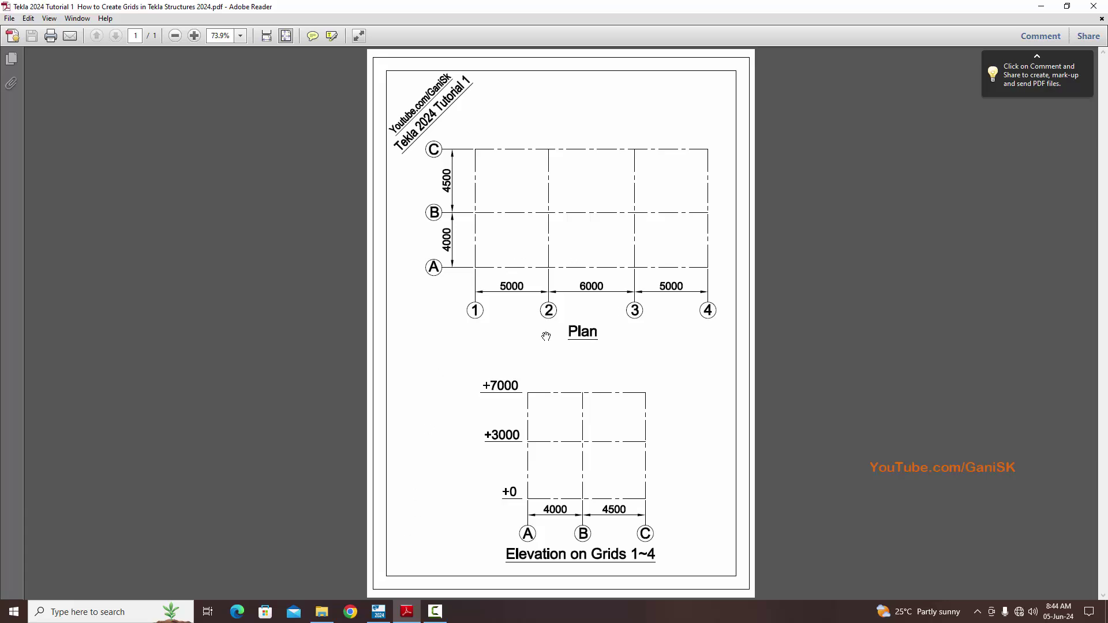
{"action": "left_click", "coordinate": [379, 611]}
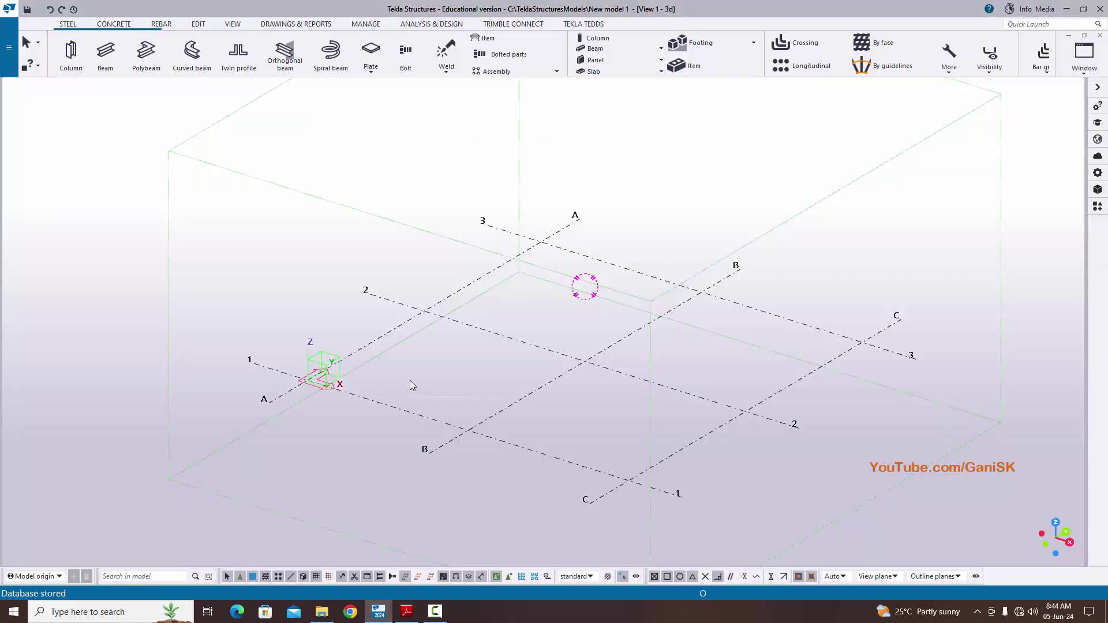
{"action": "scroll", "coordinate": [411, 386], "scroll_direction": "down", "scroll_amount": 4}
{"action": "middle_click_drag", "start_coordinate": [383, 425], "coordinate": [490, 418]}
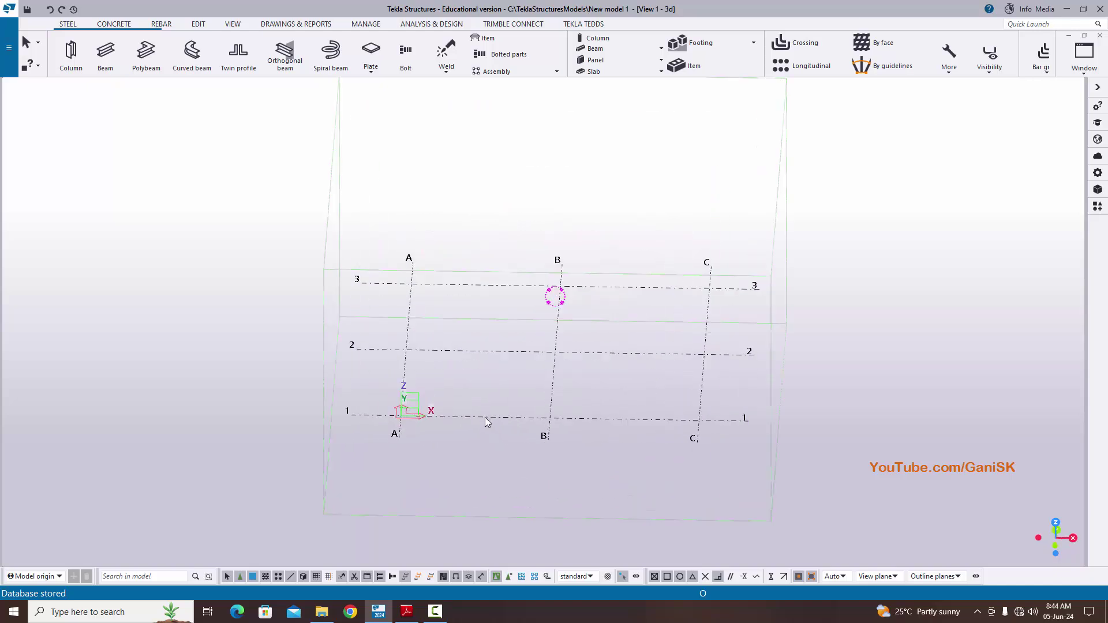
{"action": "double_click", "coordinate": [485, 417]}
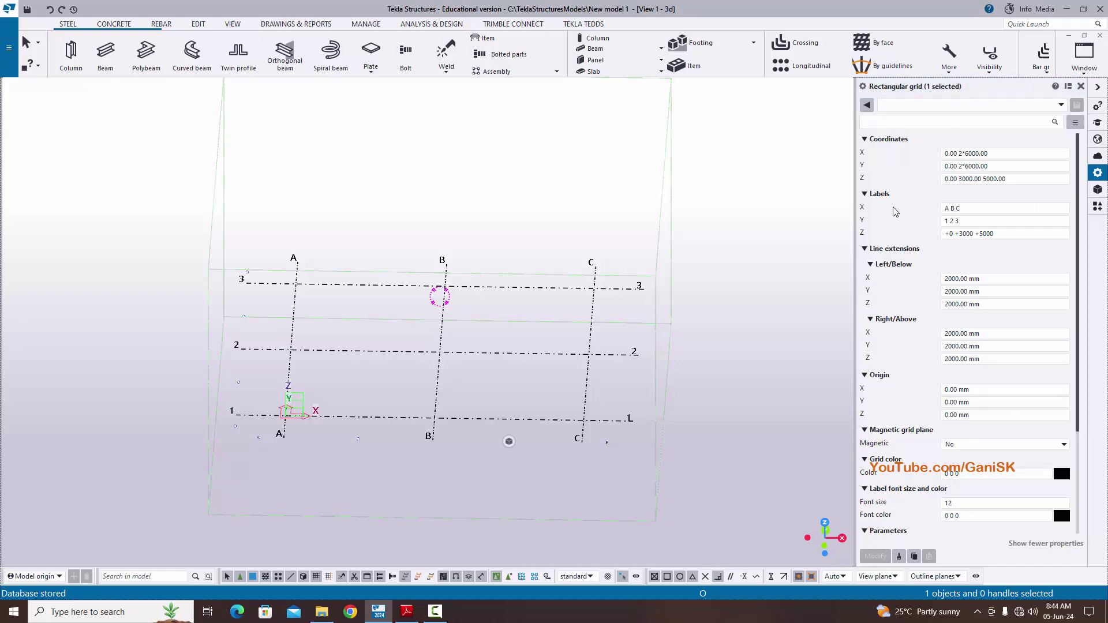
Step: Examine the model origin and its axis directions, and compare them with the plan in the Adobe Reader reference PDF
{"action": "scroll", "coordinate": [288, 414], "scroll_direction": "up", "scroll_amount": 8}
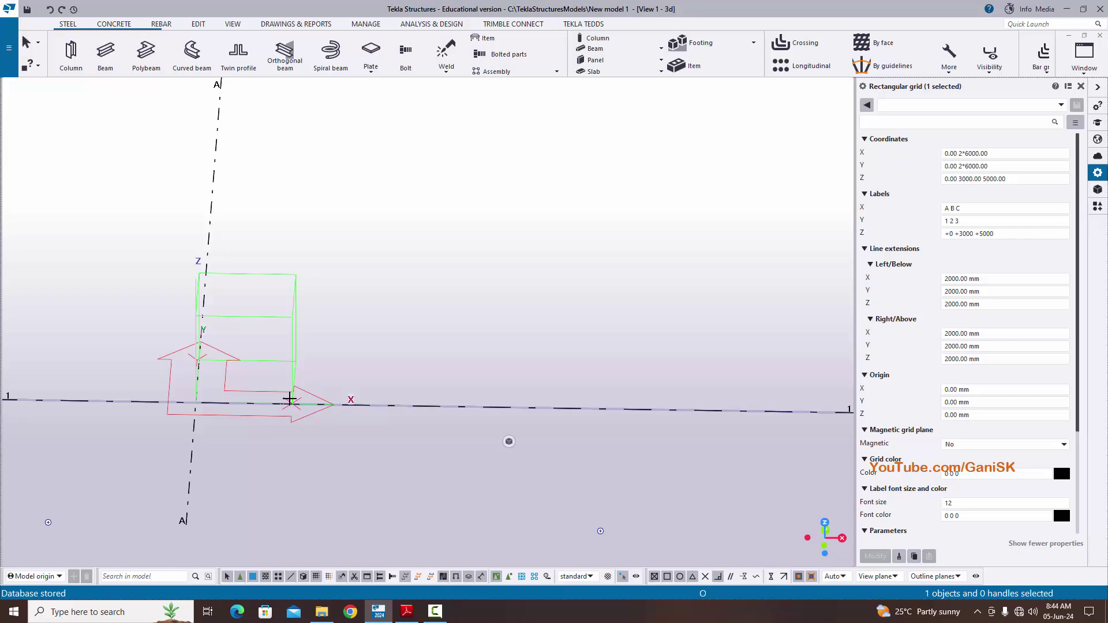
{"action": "scroll", "coordinate": [290, 398], "scroll_direction": "down", "scroll_amount": 3}
{"action": "middle_click_drag", "start_coordinate": [346, 413], "coordinate": [156, 141], "text": "ctrl"}
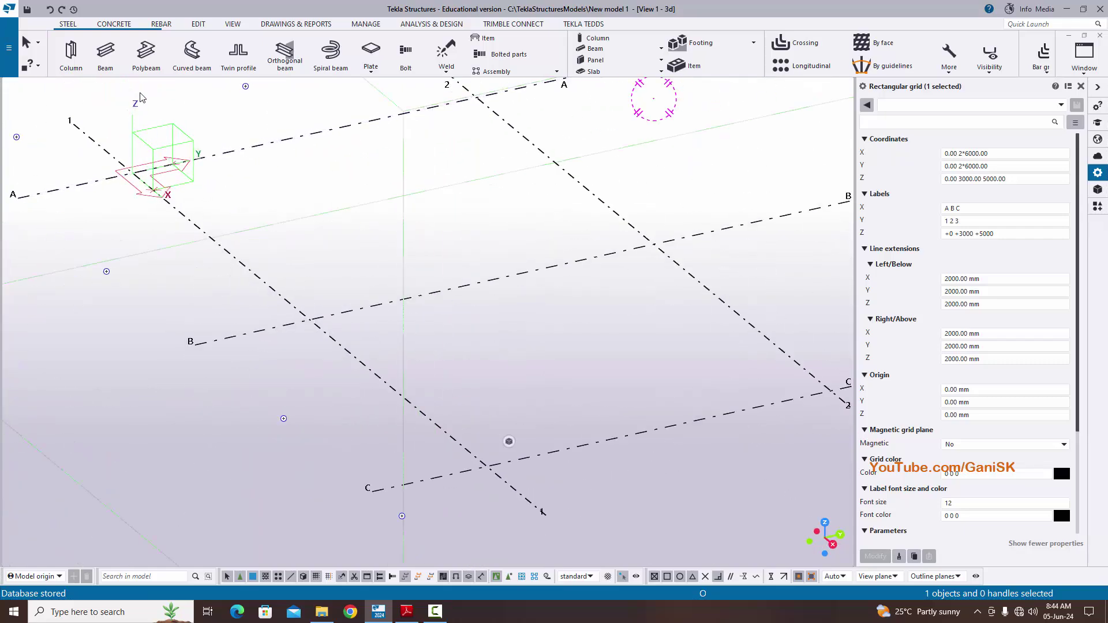
{"action": "middle_click_drag", "start_coordinate": [140, 97], "coordinate": [183, 307], "text": "ctrl"}
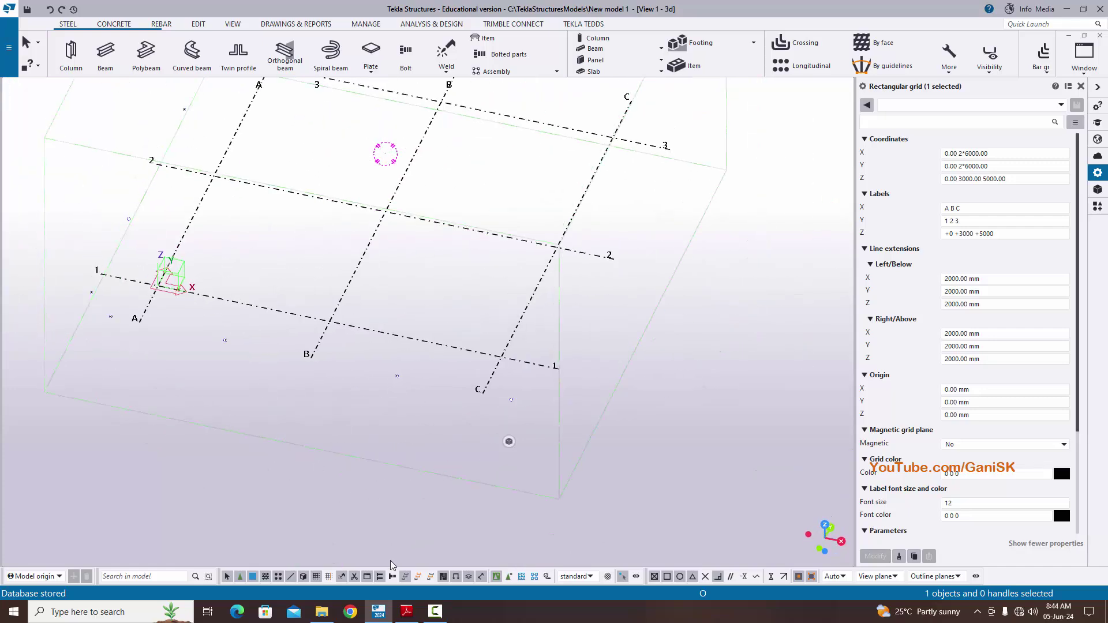
{"action": "left_click", "coordinate": [406, 612]}
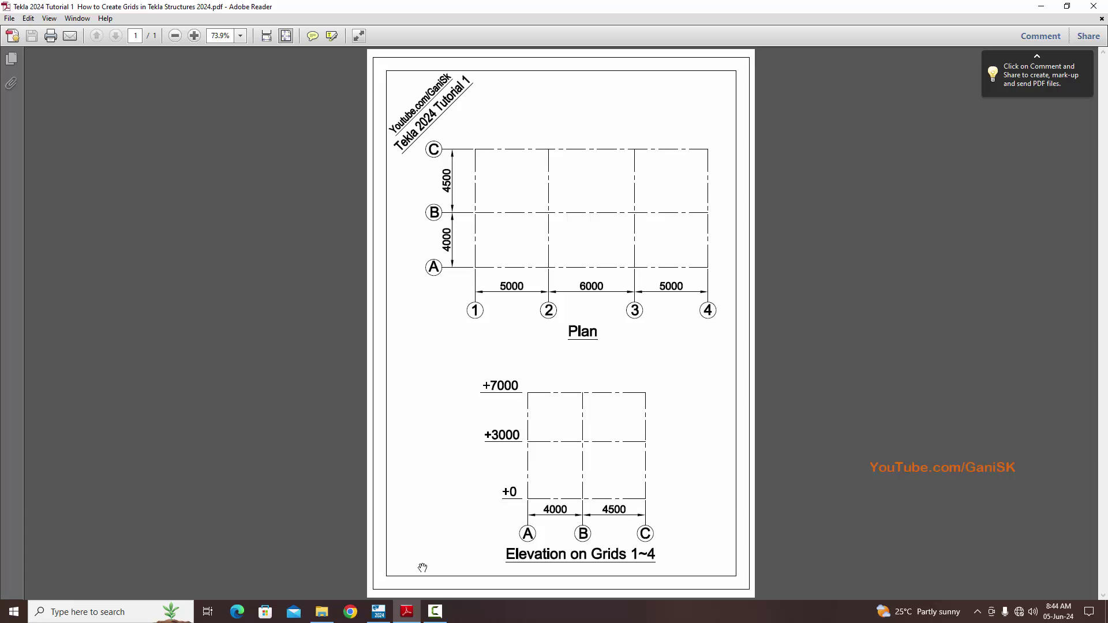
{"action": "left_click", "coordinate": [379, 611]}
{"action": "scroll", "coordinate": [116, 282], "scroll_direction": "up", "scroll_amount": 5}
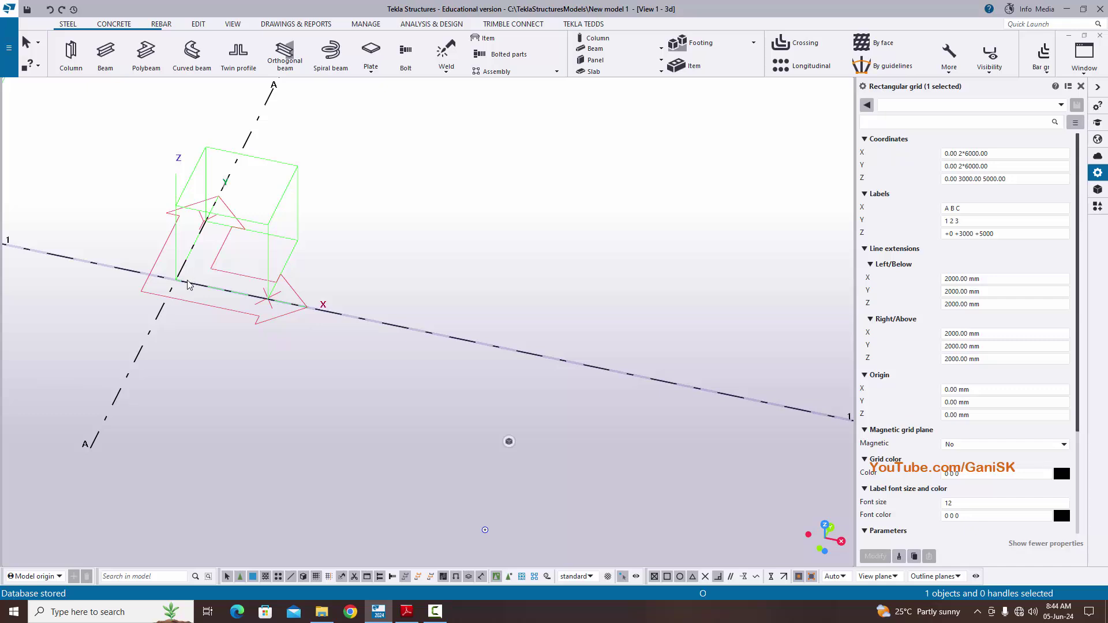
{"action": "scroll", "coordinate": [188, 284], "scroll_direction": "down", "scroll_amount": 2}
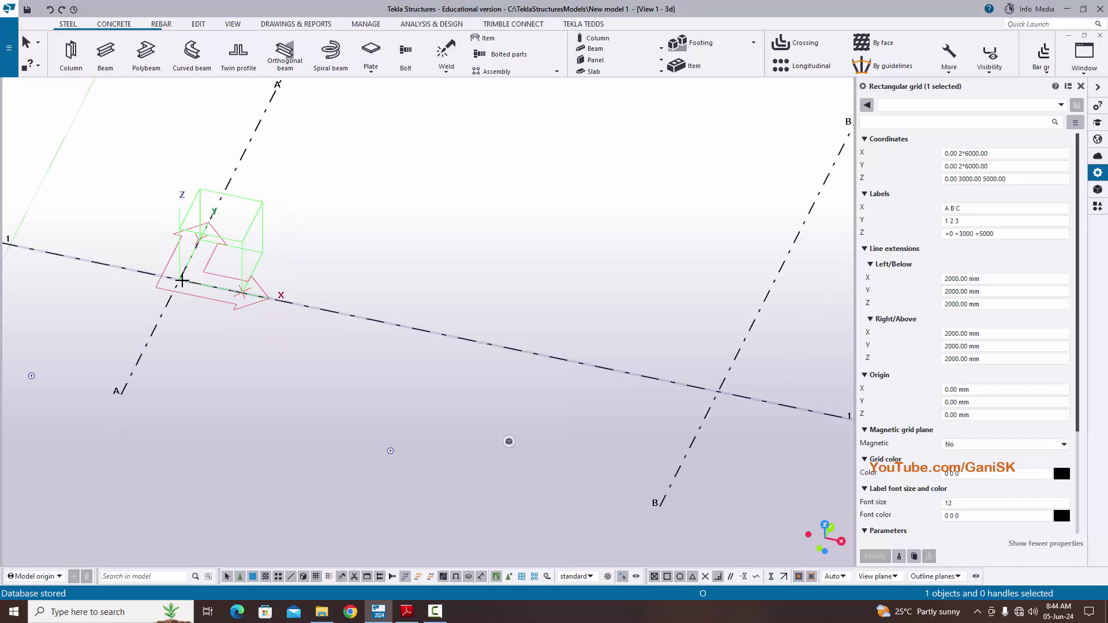
{"action": "left_click", "coordinate": [981, 153]}
{"action": "type", "text": "0"}
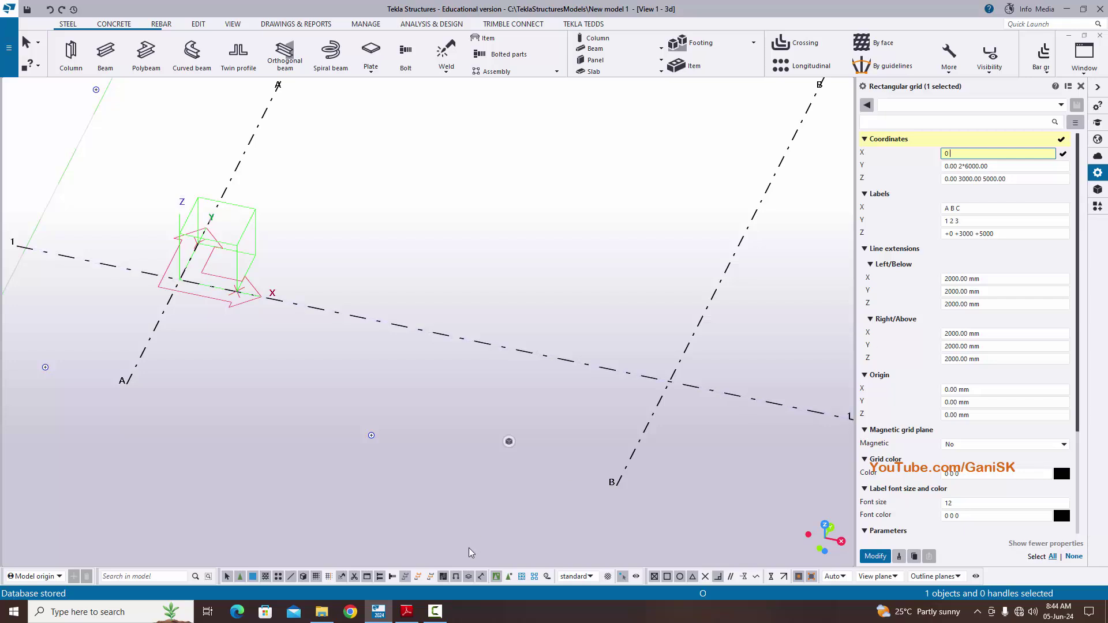
{"action": "left_click", "coordinate": [407, 611]}
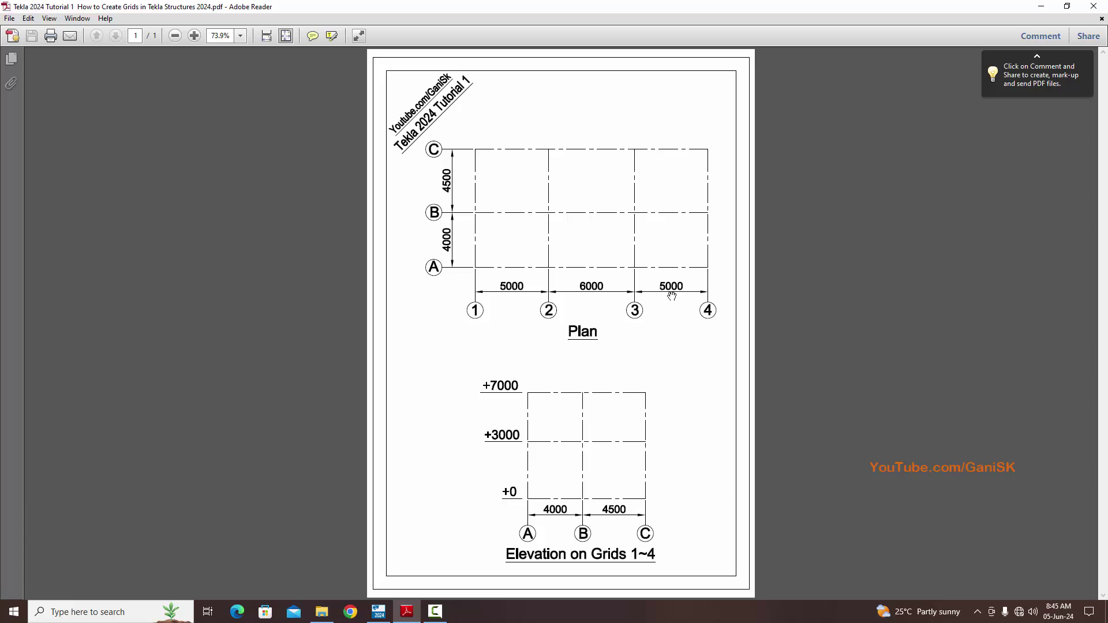
{"action": "left_click", "coordinate": [378, 611]}
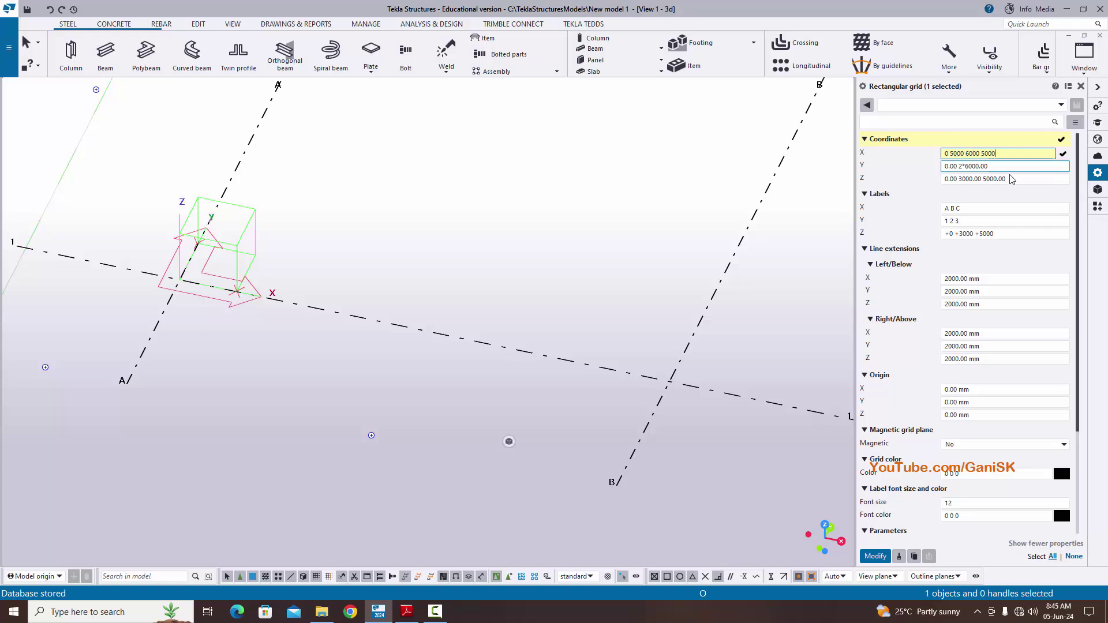
Step: Set the grid's Y coordinates to 0 4000 4500, following the spacing of grids A to C in the reference PDF
{"action": "left_click", "coordinate": [995, 166]}
{"action": "scroll", "coordinate": [410, 298], "scroll_direction": "down", "scroll_amount": 6}
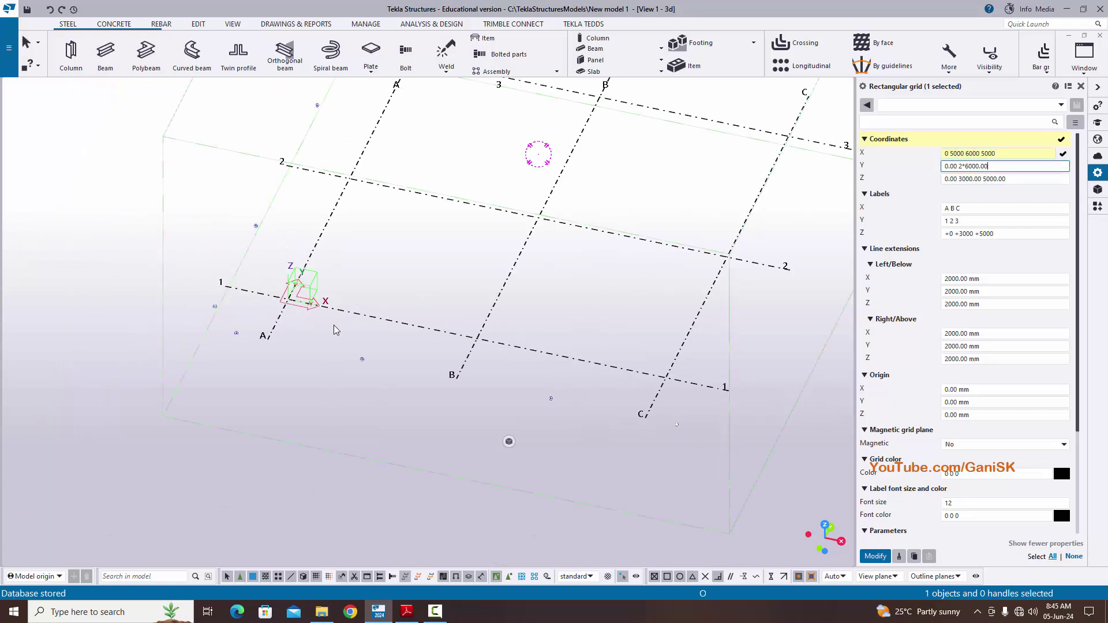
{"action": "left_click", "coordinate": [407, 612]}
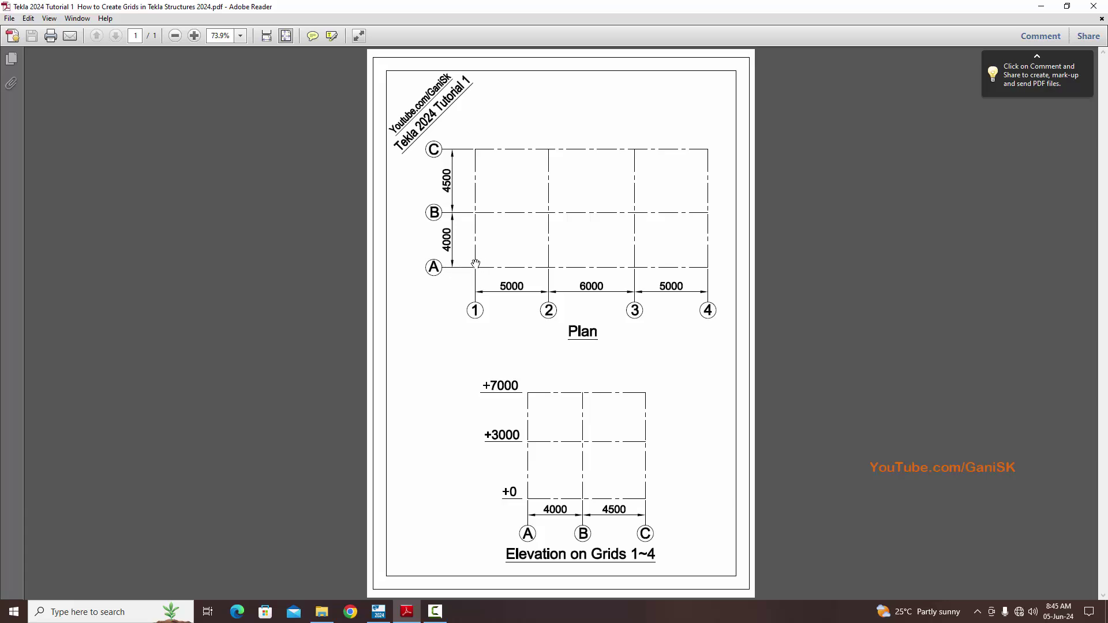
{"action": "left_click", "coordinate": [378, 612]}
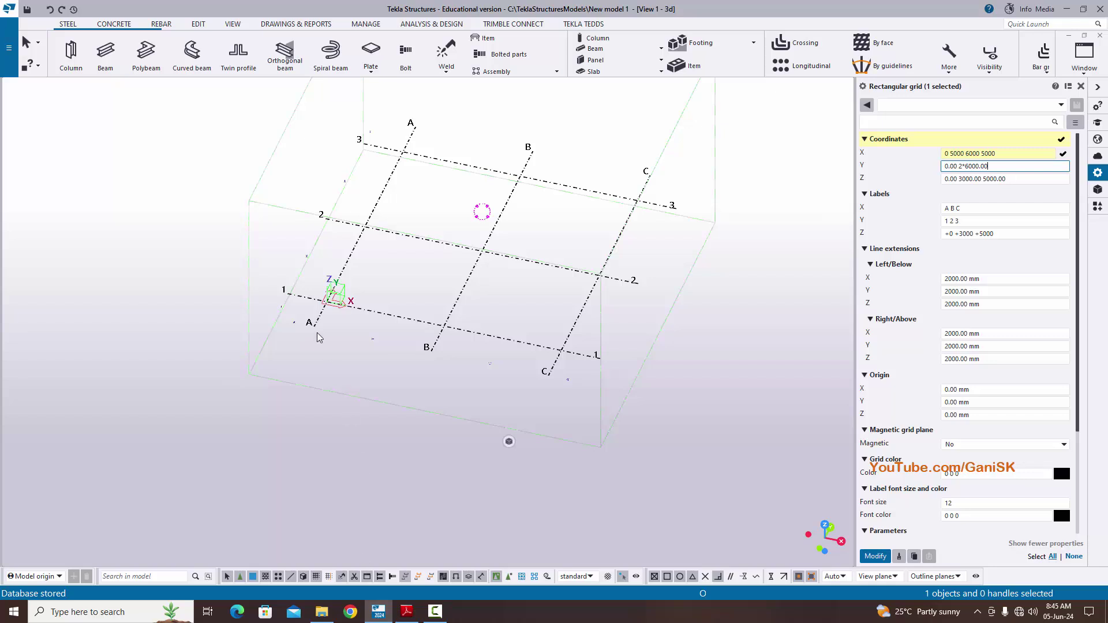
{"action": "left_click", "coordinate": [890, 172]}
{"action": "type", "text": "0"}
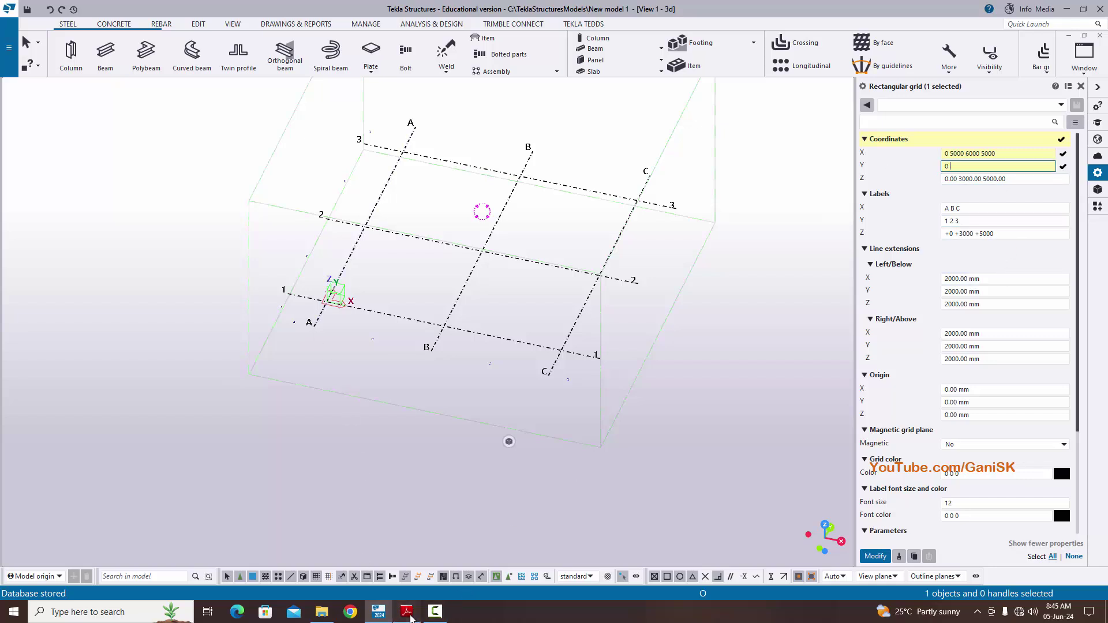
{"action": "left_click", "coordinate": [407, 612]}
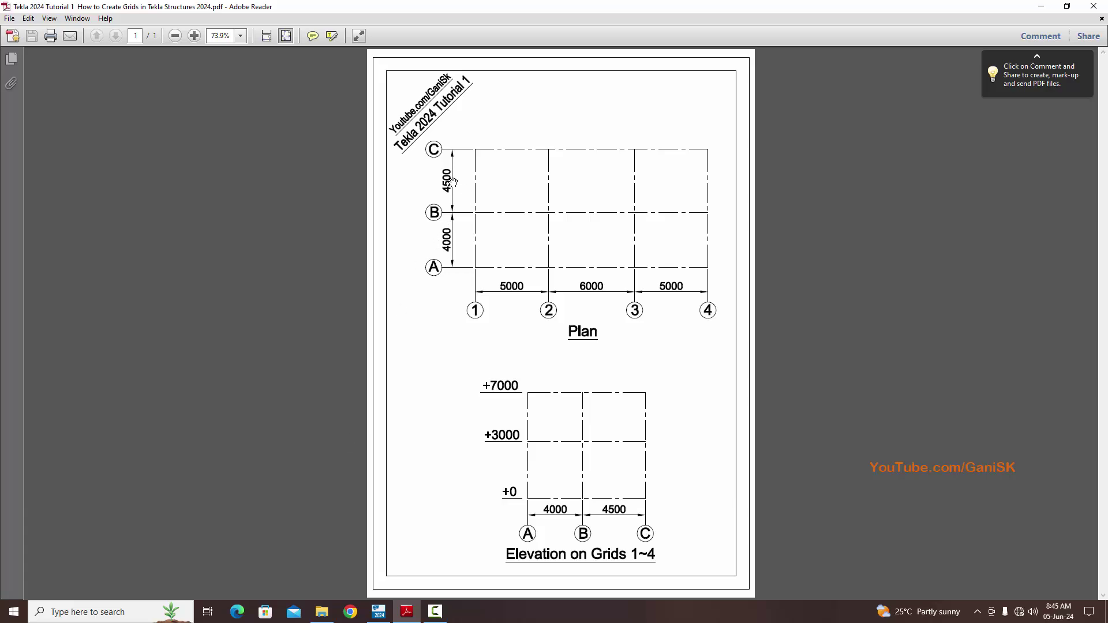
{"action": "left_click", "coordinate": [379, 611]}
{"action": "left_click", "coordinate": [956, 167]}
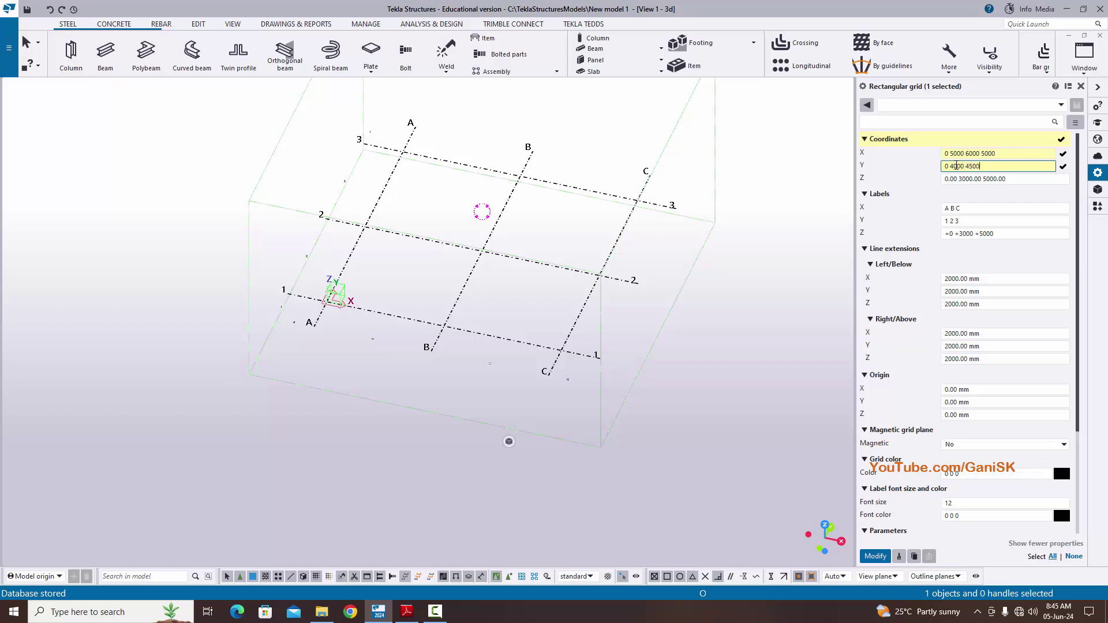
Step: Set the grid's Z coordinates to 0 3000 7000 from the PDF elevation and apply the coordinate changes to the grid
{"action": "key", "text": "Tab"}
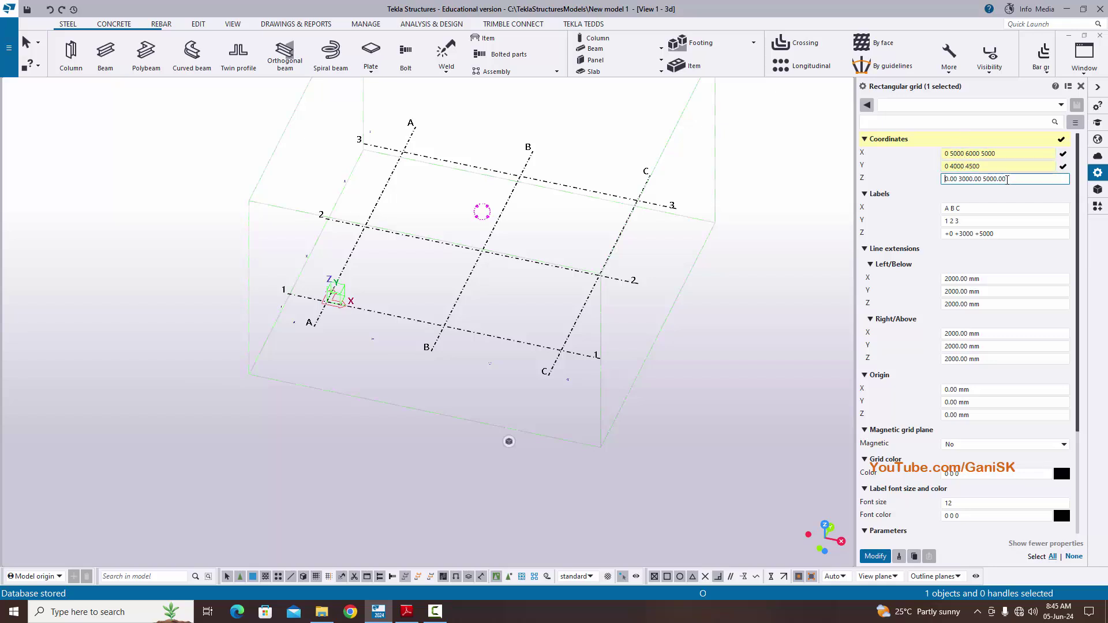
{"action": "left_click", "coordinate": [407, 611]}
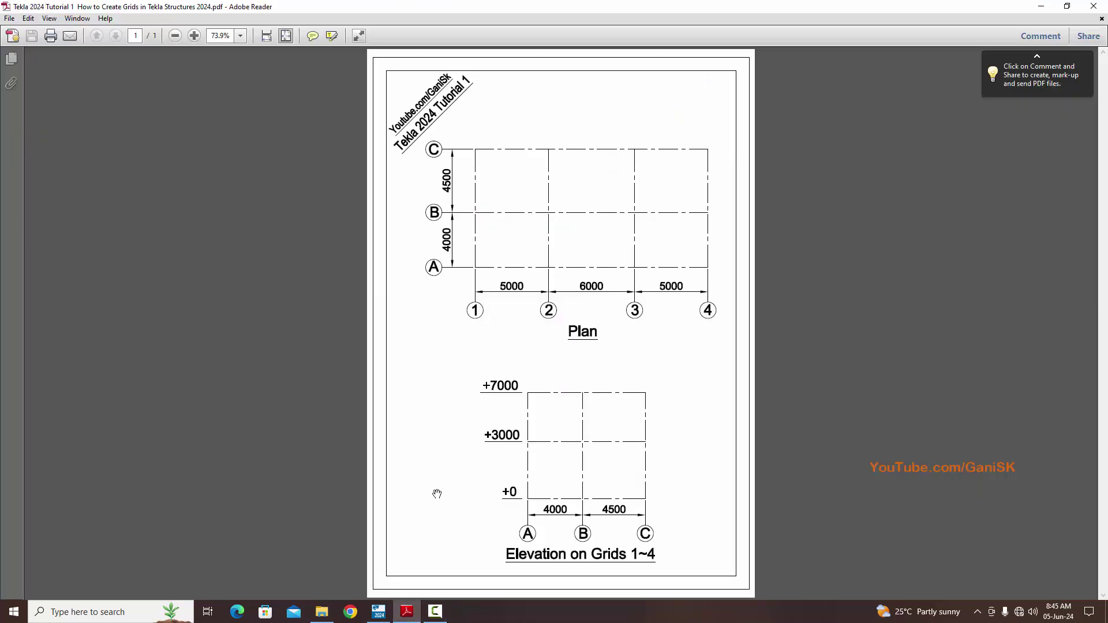
{"action": "scroll", "coordinate": [534, 511], "scroll_direction": "up", "scroll_amount": 2, "text": "ctrl"}
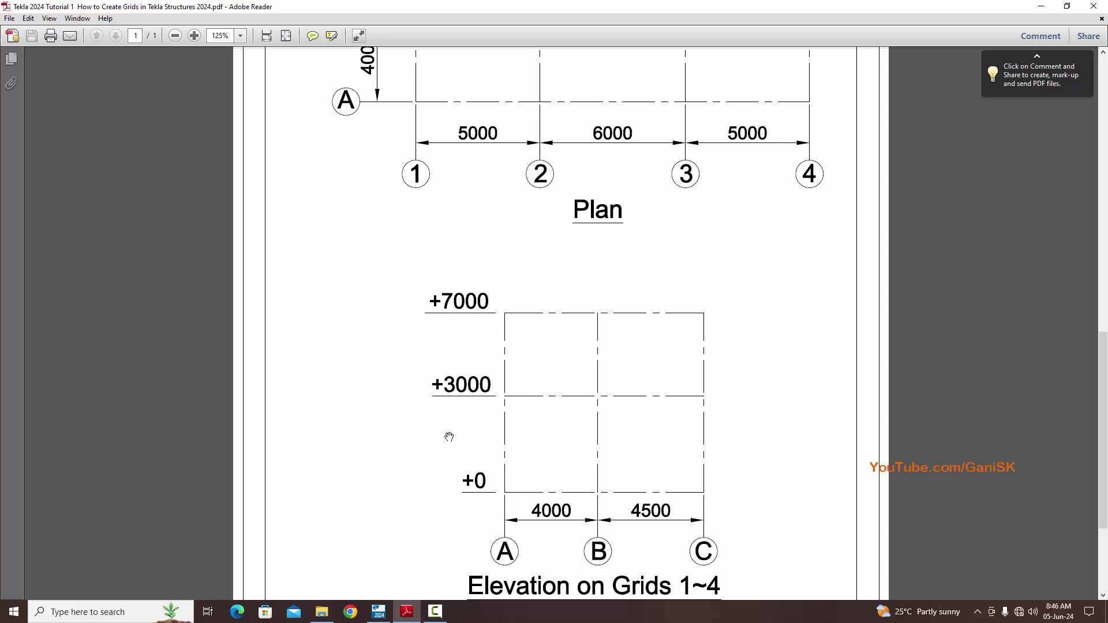
{"action": "left_click", "coordinate": [378, 611]}
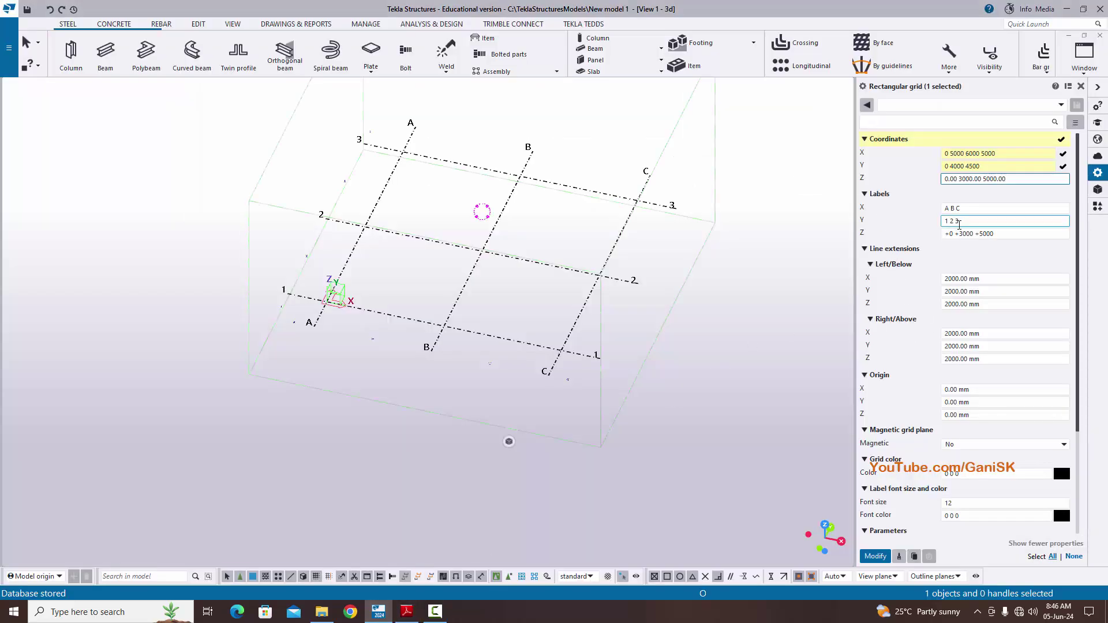
{"action": "left_click", "coordinate": [960, 220]}
{"action": "left_click", "coordinate": [971, 177]}
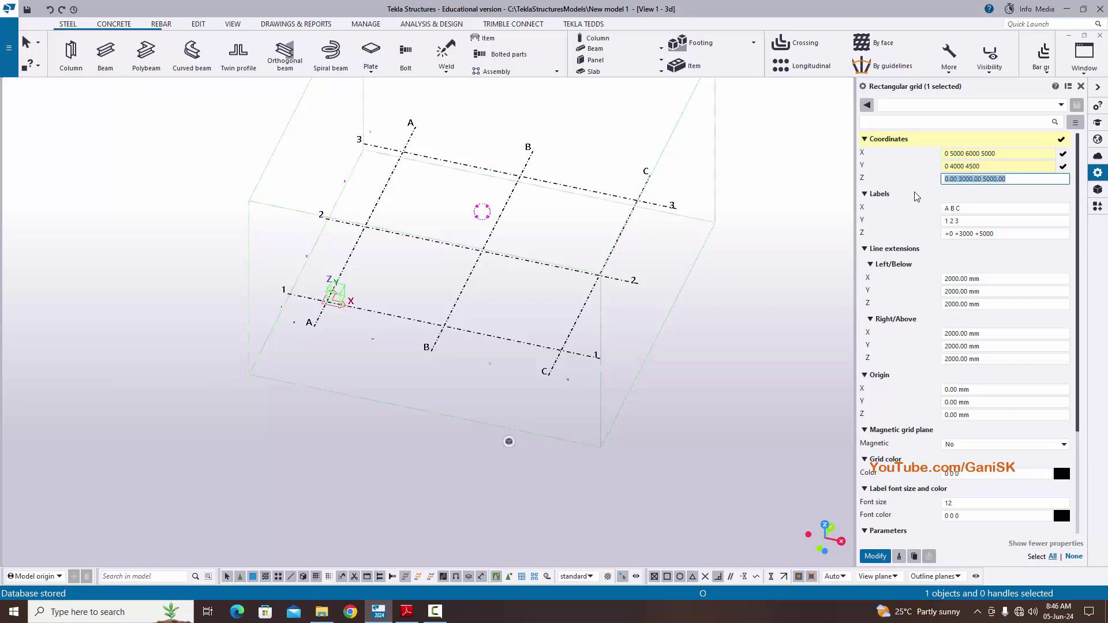
{"action": "left_click", "coordinate": [407, 612]}
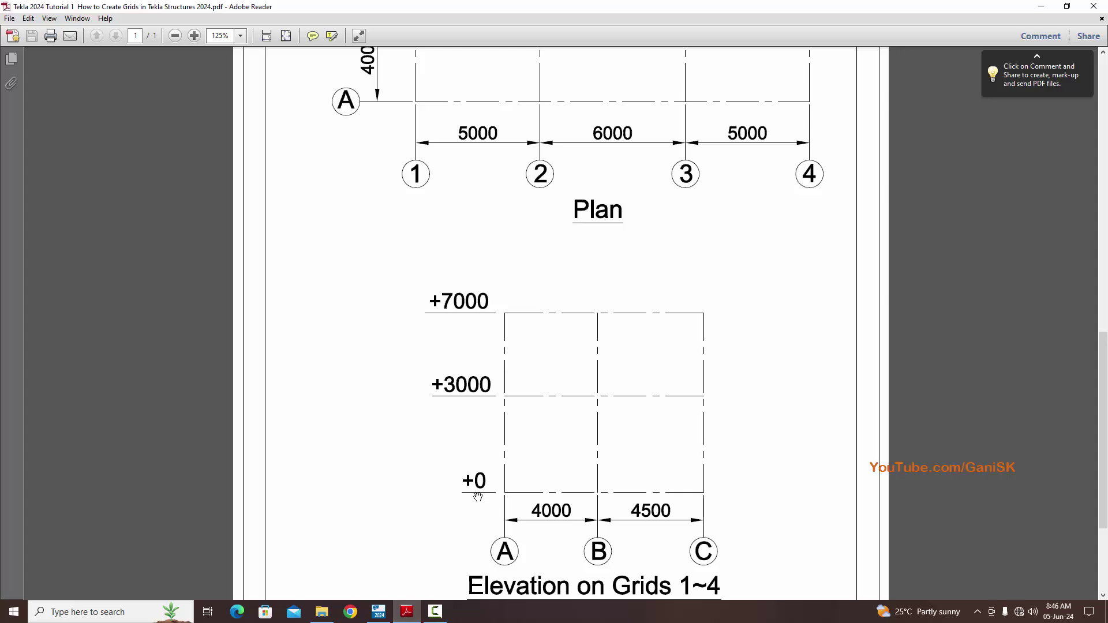
{"action": "left_click", "coordinate": [378, 611]}
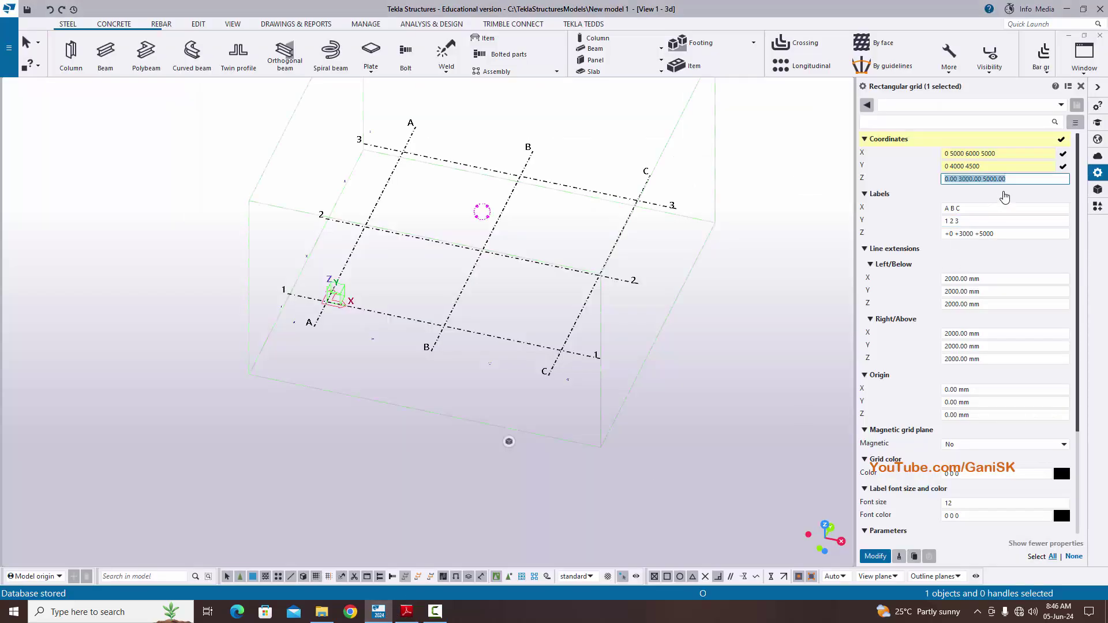
{"action": "type", "text": "0"}
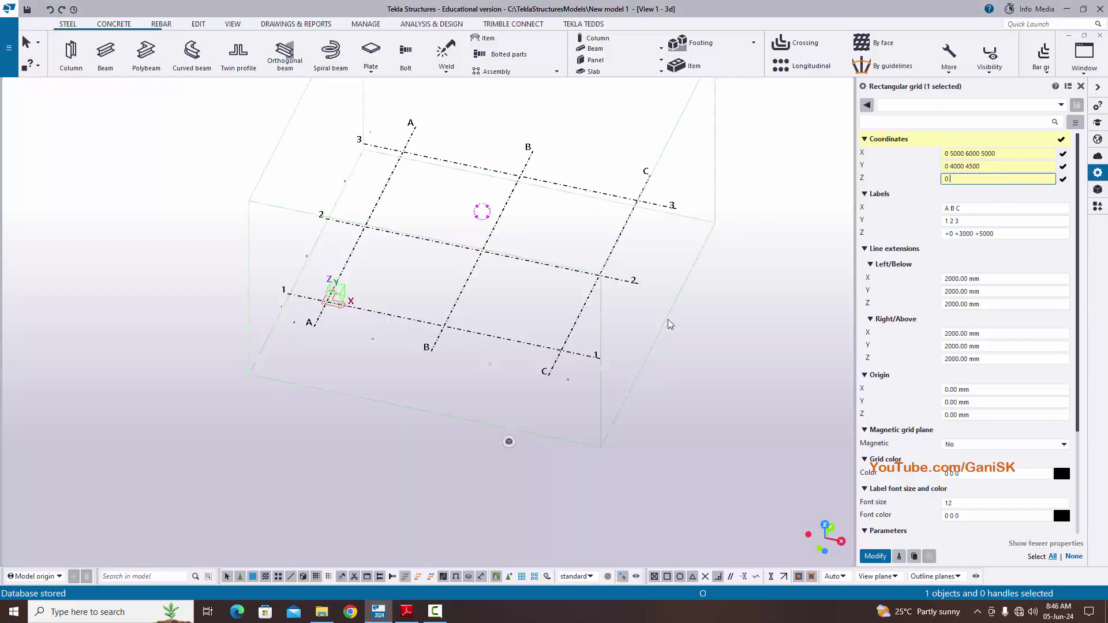
{"action": "left_click", "coordinate": [407, 612]}
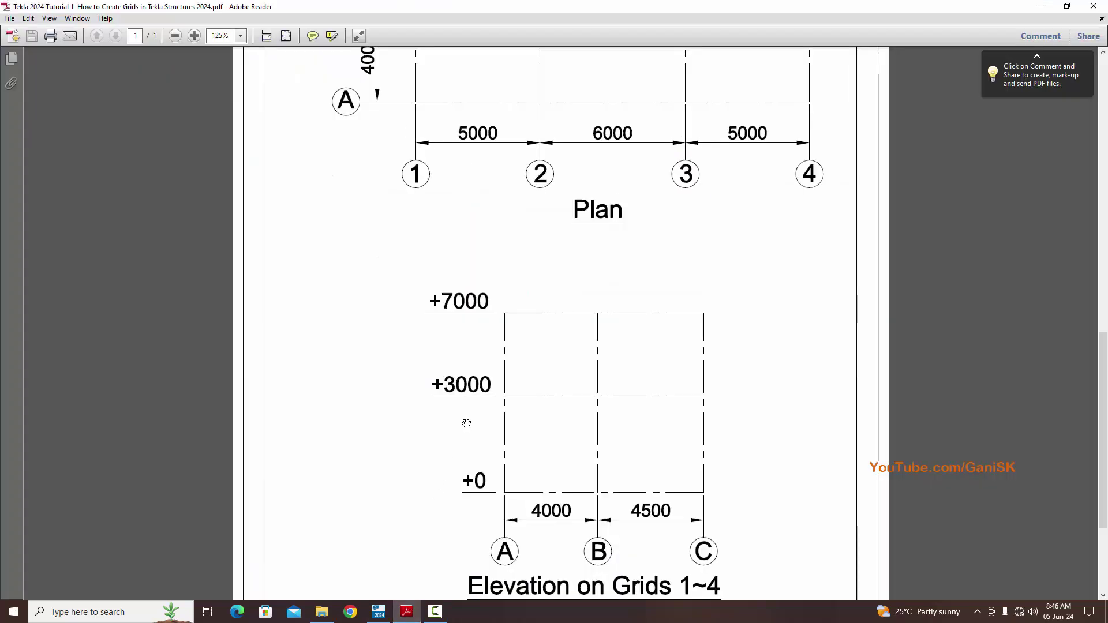
{"action": "left_click", "coordinate": [378, 612]}
{"action": "left_click", "coordinate": [965, 179]}
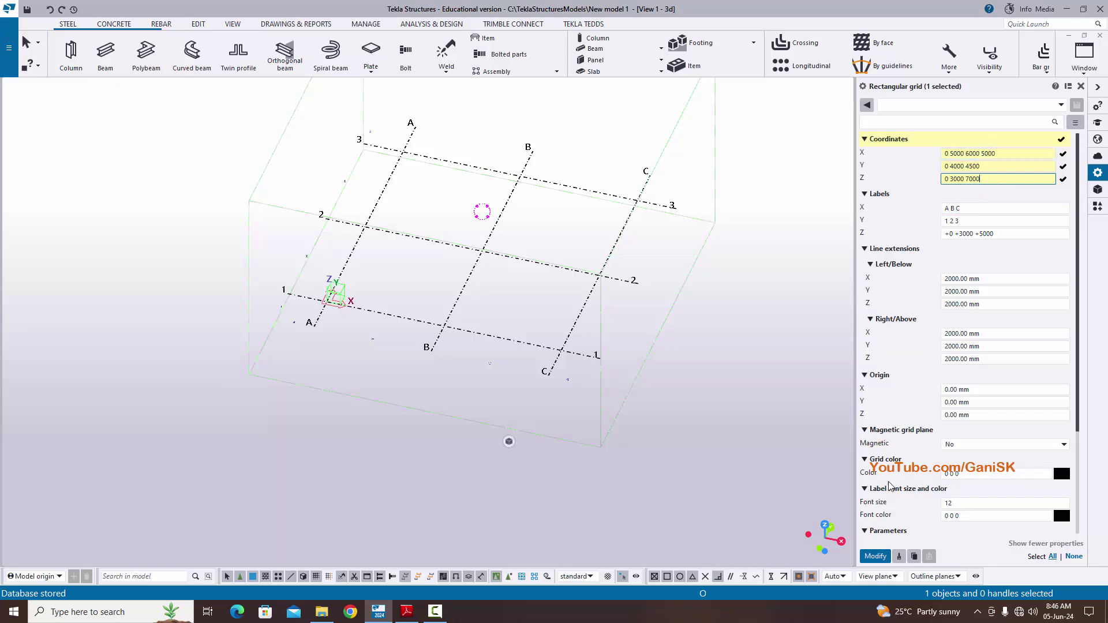
{"action": "left_click", "coordinate": [875, 556]}
Step: Compare the modified grid and its axis labels in the model with the plan in the Adobe Reader reference PDF
{"action": "scroll", "coordinate": [491, 297], "scroll_direction": "down", "scroll_amount": 1}
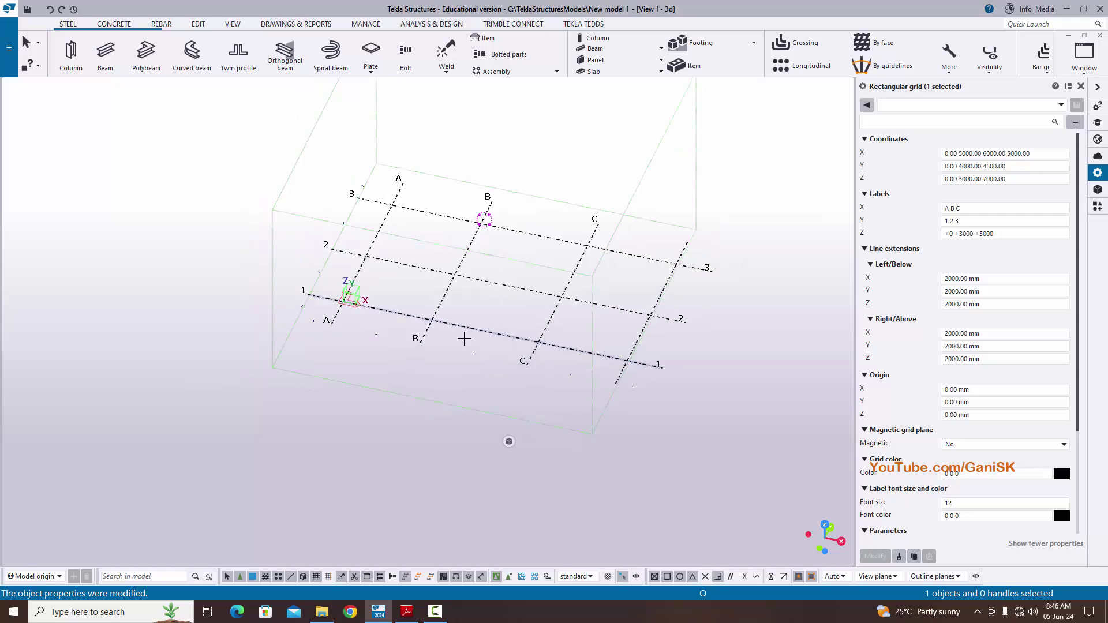
{"action": "scroll", "coordinate": [510, 355], "scroll_direction": "up", "scroll_amount": 5}
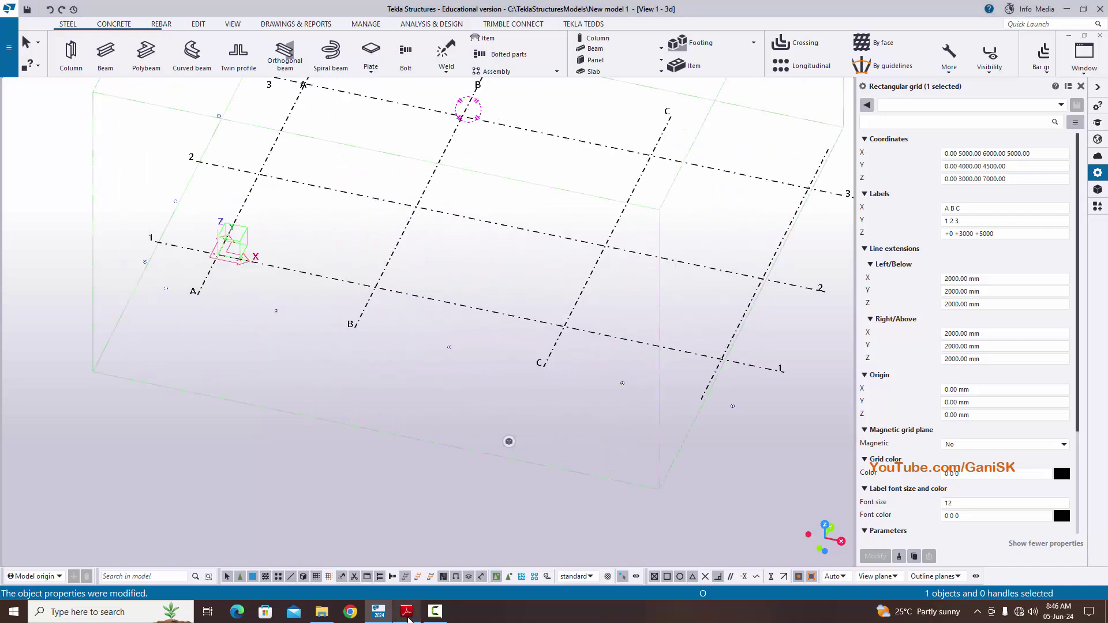
{"action": "left_click", "coordinate": [407, 611]}
{"action": "scroll", "coordinate": [486, 292], "scroll_direction": "down", "scroll_amount": 1, "text": "ctrl"}
{"action": "scroll", "coordinate": [487, 292], "scroll_direction": "down", "scroll_amount": 3, "text": "ctrl"}
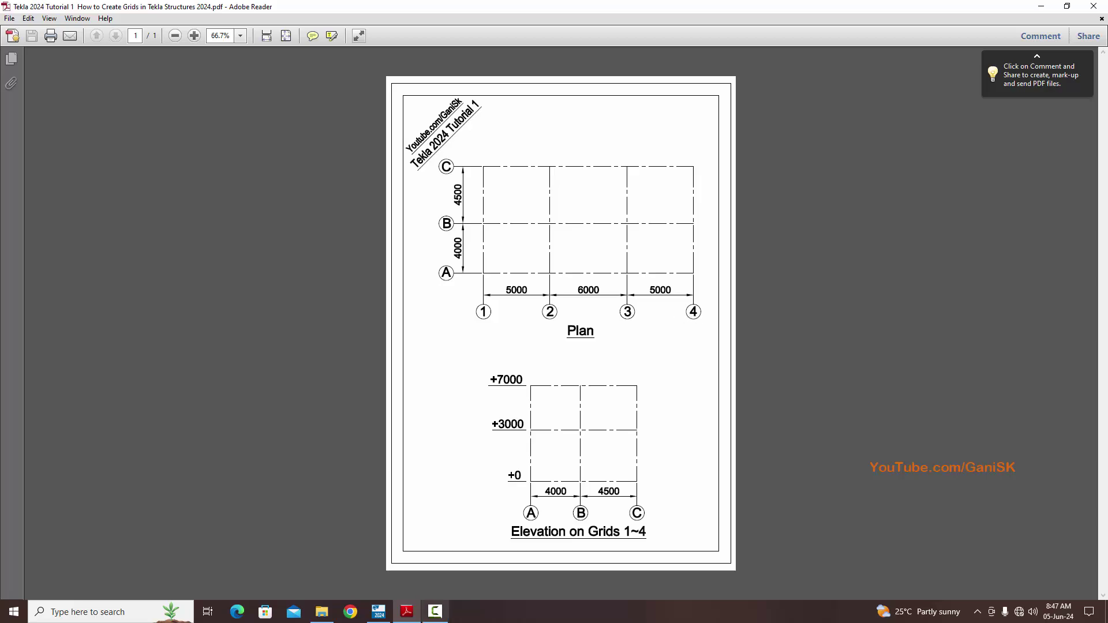
{"action": "left_click", "coordinate": [378, 611]}
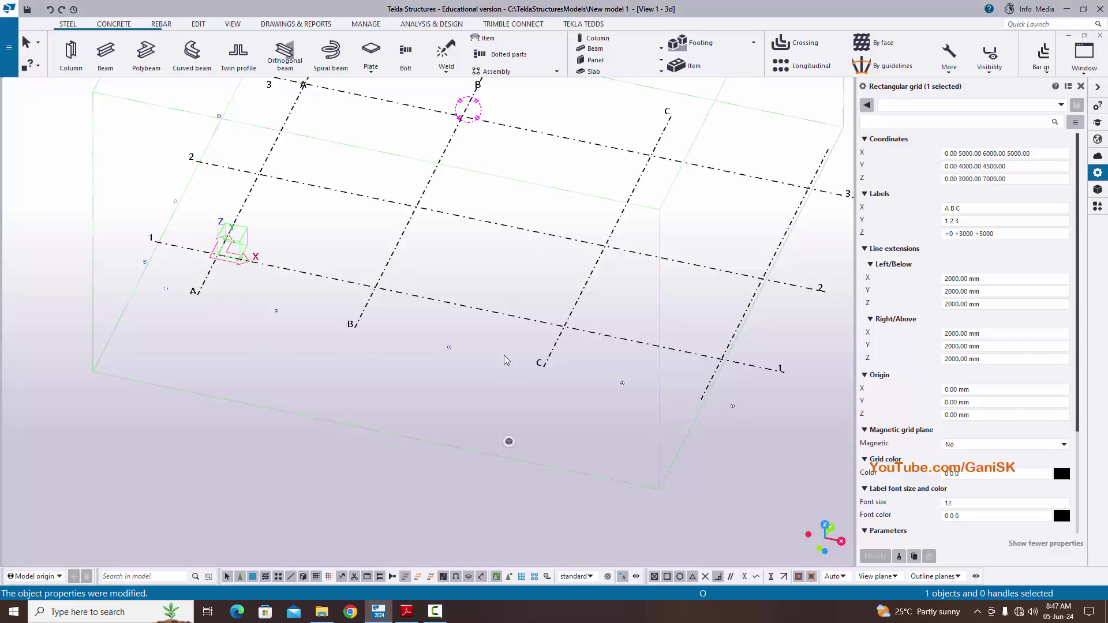
Step: Set the grid's X labels to 1 2 3 4
{"action": "triple_click", "coordinate": [958, 208]}
{"action": "type", "text": "1"}
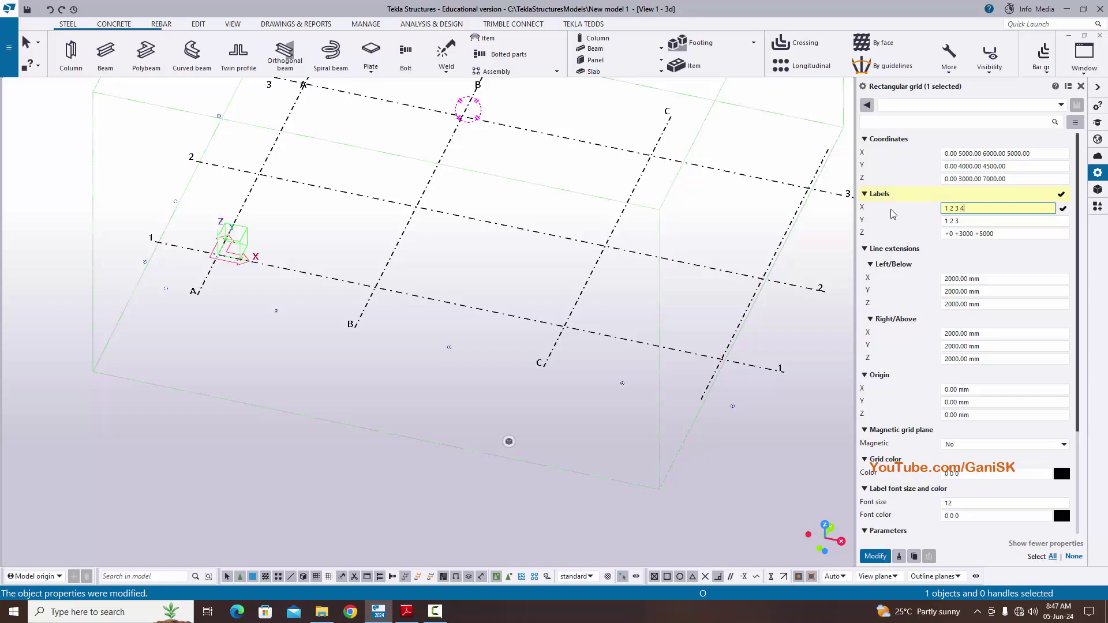
{"action": "type", "text": " 2 3 4"}
{"action": "key", "text": "Tab"}
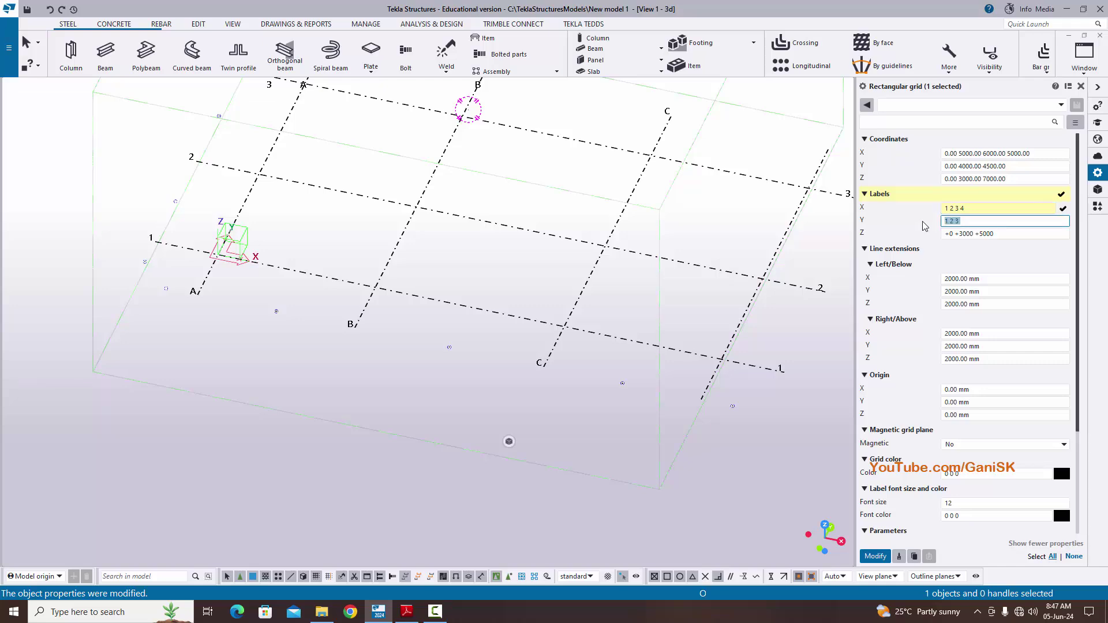
Step: Check the grid names in the Adobe Reader PDF plan and set the grid's Y labels to A B C
{"action": "scroll", "coordinate": [249, 239], "scroll_direction": "down", "scroll_amount": 3}
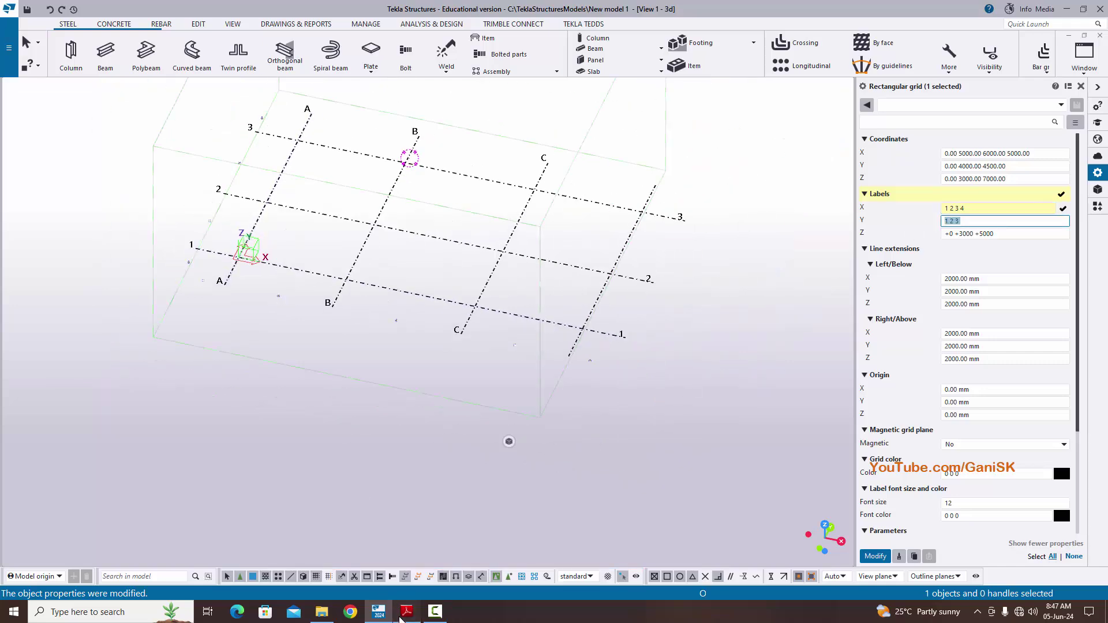
{"action": "left_click", "coordinate": [407, 612]}
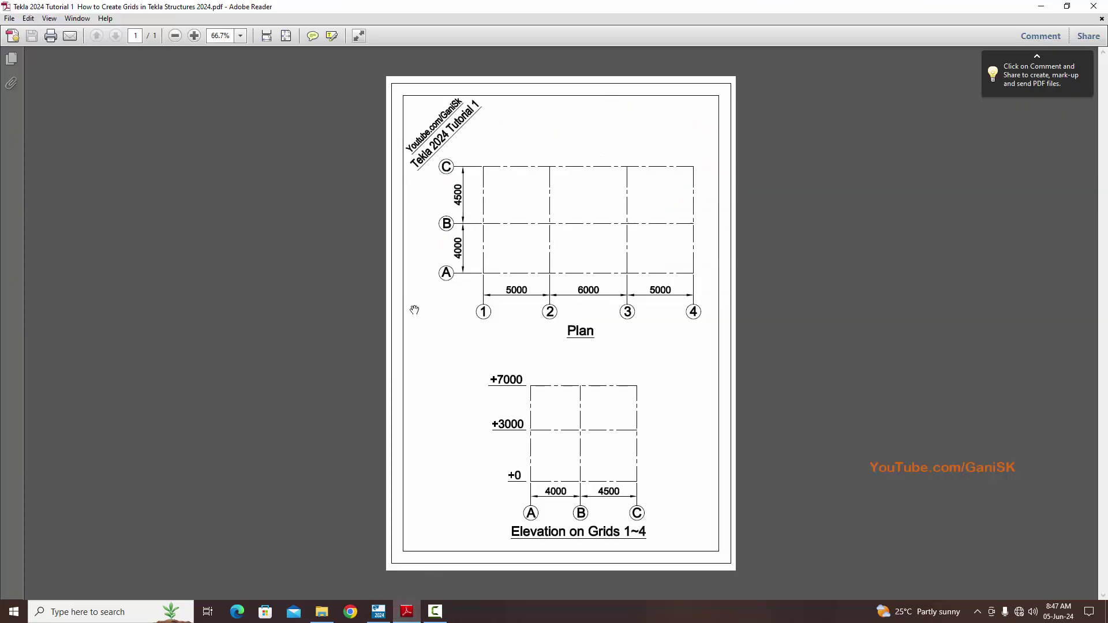
{"action": "left_click", "coordinate": [379, 612]}
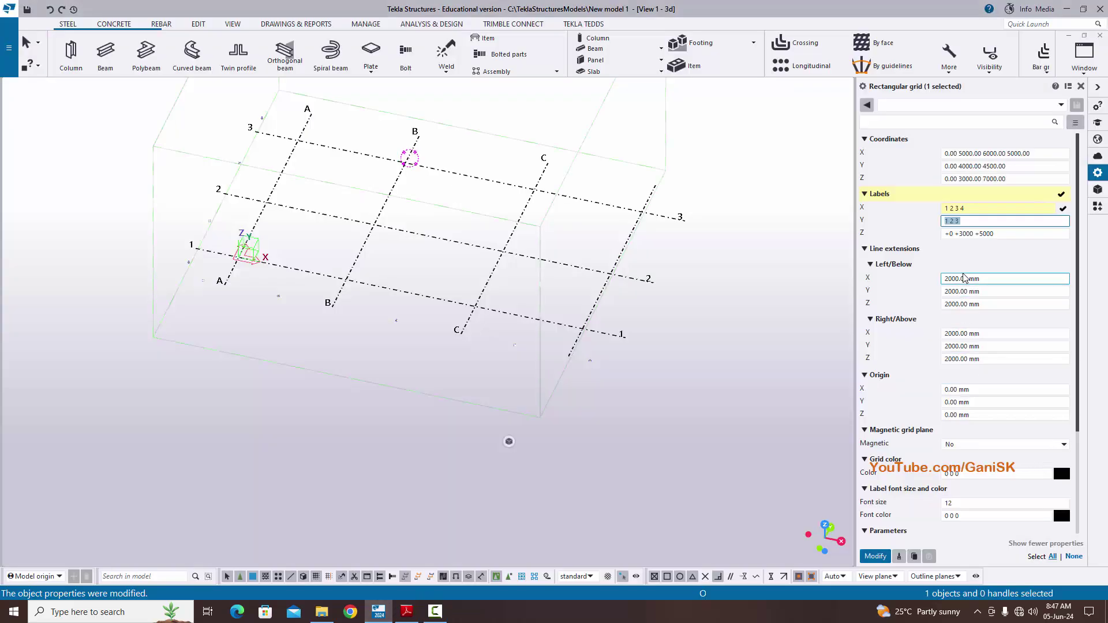
{"action": "type", "text": "a"}
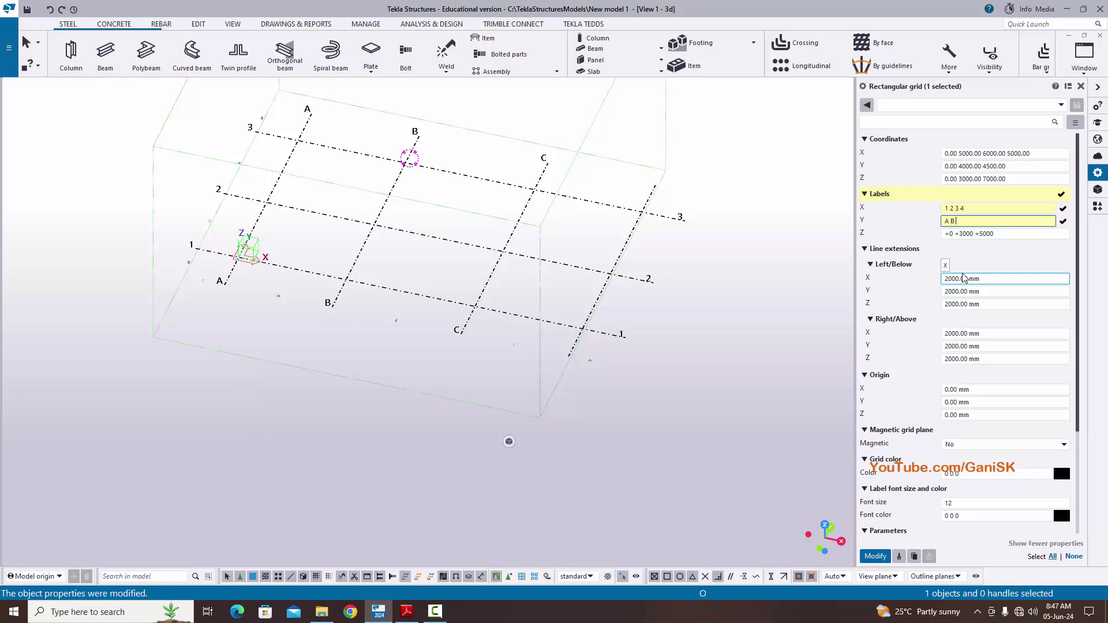
Step: Set the grid's Z labels to +0 +3000 +7000 from the PDF elevation and apply the label changes to the grid
{"action": "left_click", "coordinate": [1000, 233]}
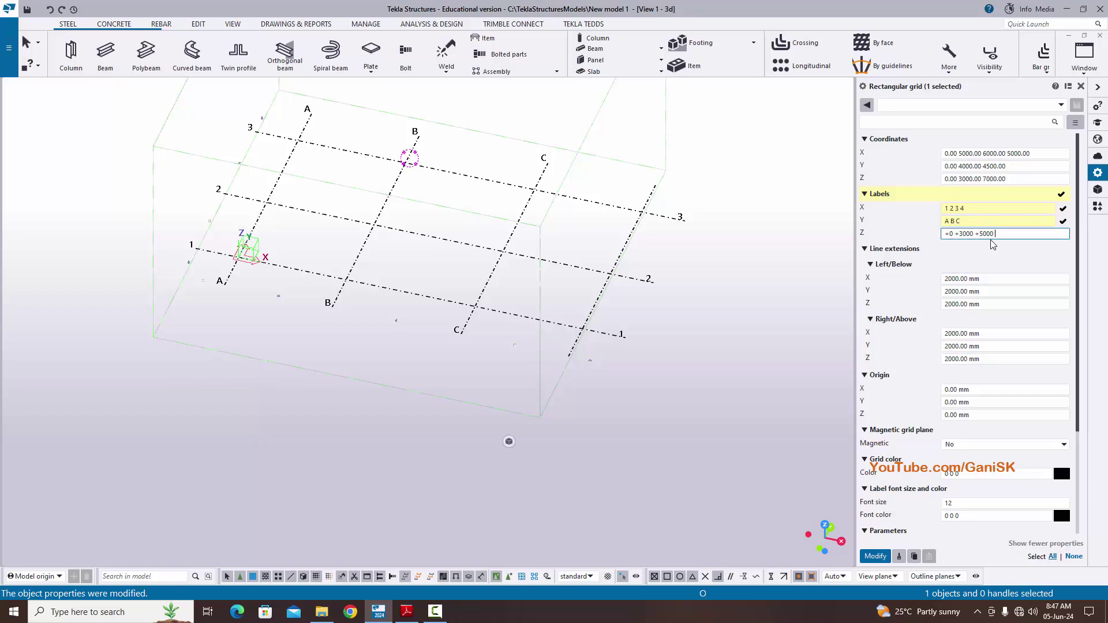
{"action": "left_click", "coordinate": [407, 611]}
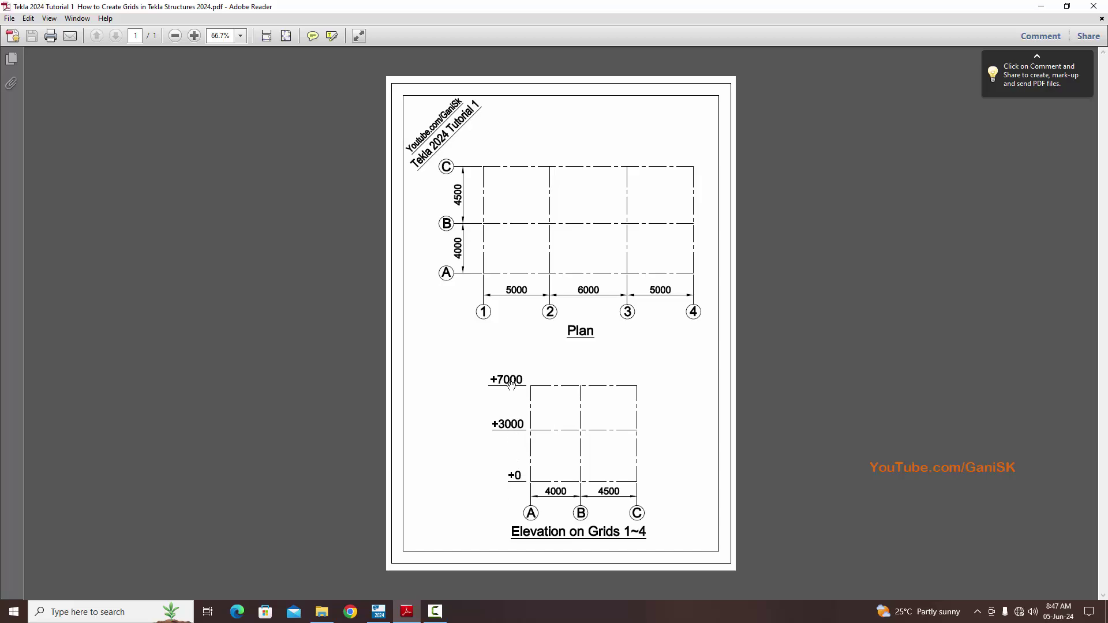
{"action": "left_click", "coordinate": [378, 611]}
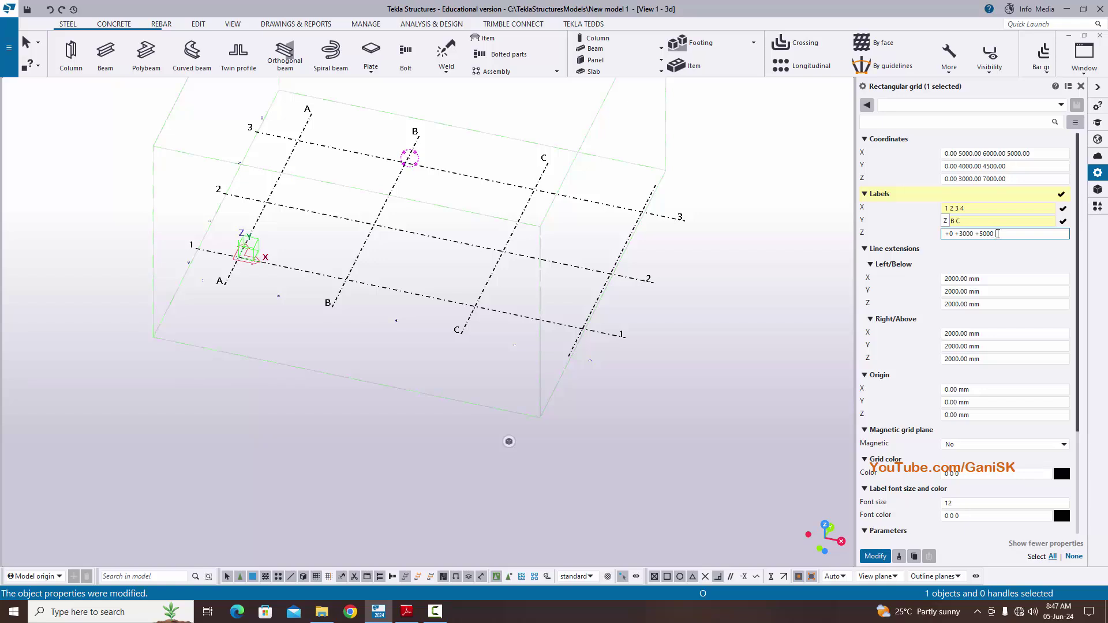
{"action": "left_click_drag", "start_coordinate": [998, 234], "coordinate": [887, 239]}
{"action": "key", "text": "Delete"}
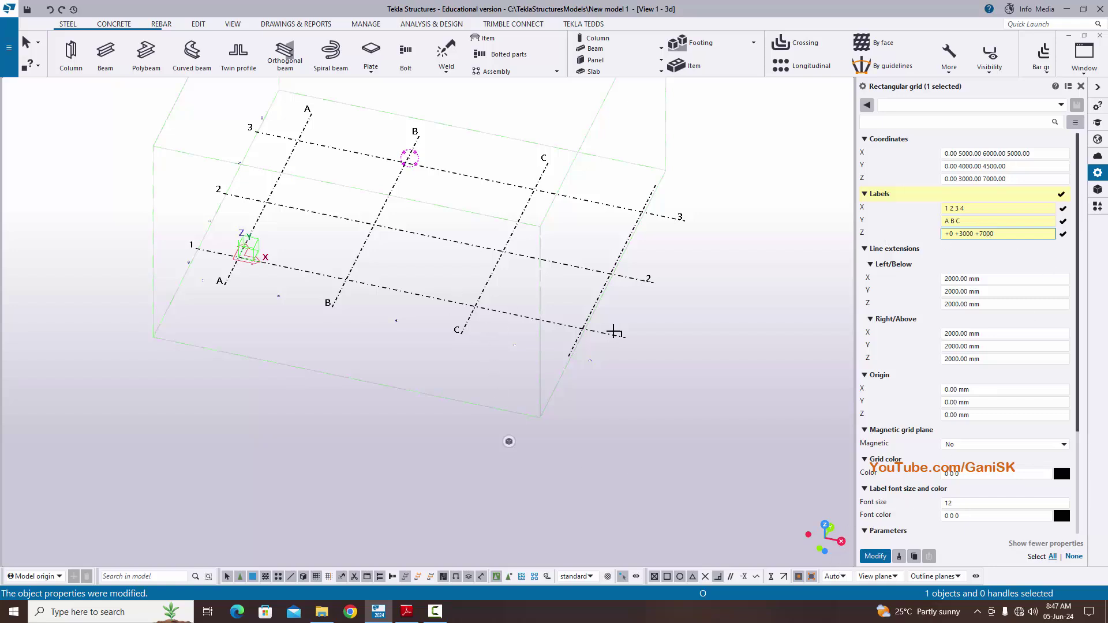
{"action": "left_click", "coordinate": [875, 555]}
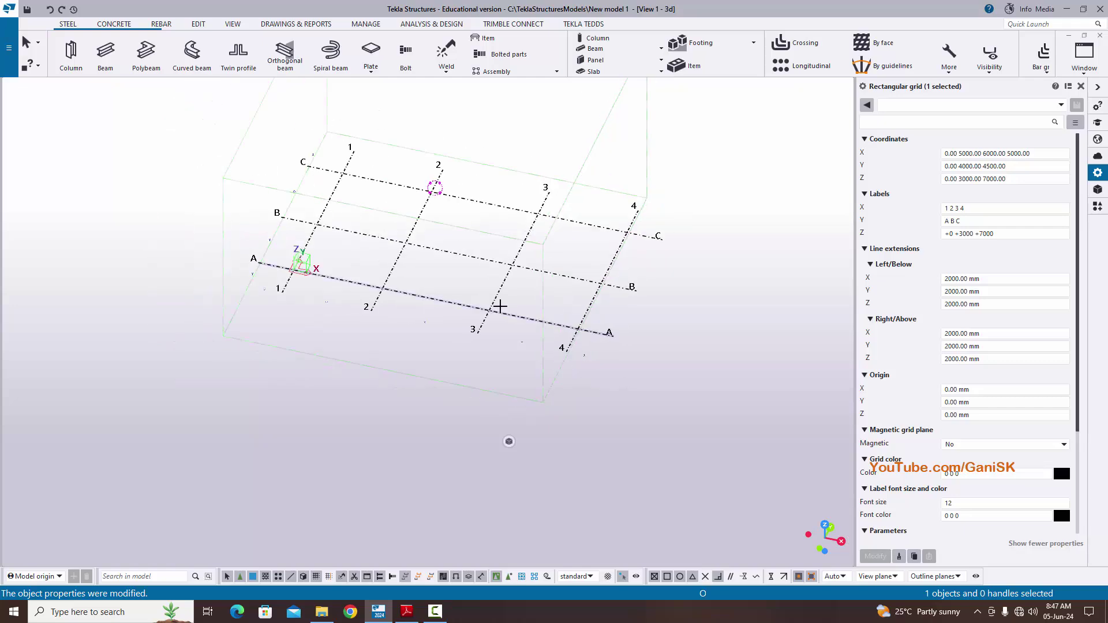
Step: Inspect the axis labels of the modified grid in the 3D view and close the grid properties
{"action": "scroll", "coordinate": [499, 306], "scroll_direction": "up", "scroll_amount": 2}
{"action": "middle_click_drag", "start_coordinate": [500, 307], "coordinate": [671, 384]}
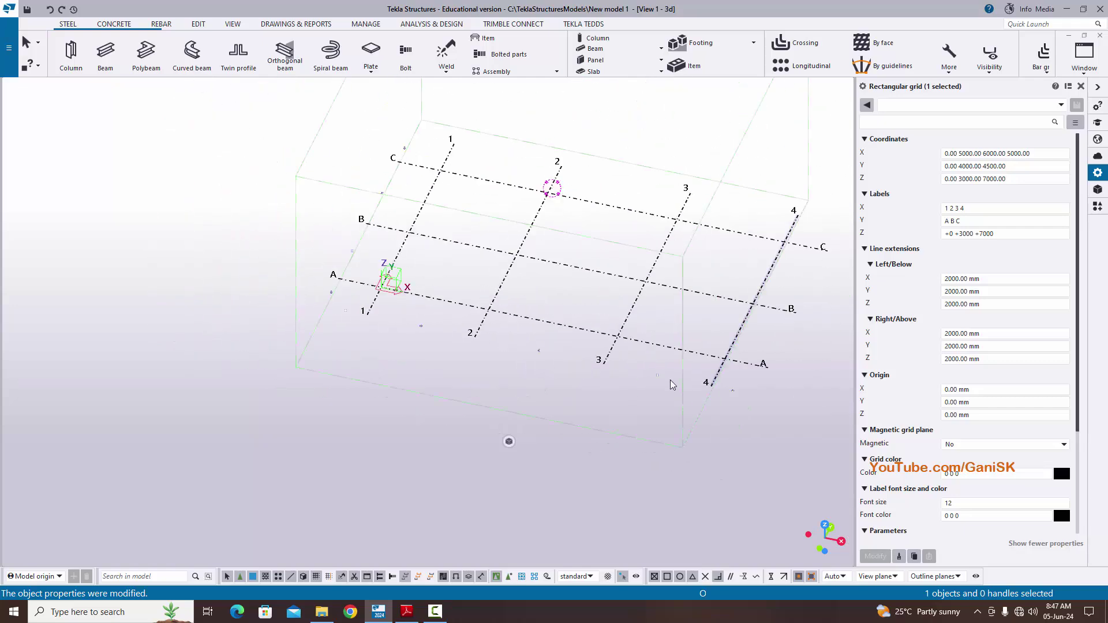
{"action": "scroll", "coordinate": [364, 318], "scroll_direction": "up", "scroll_amount": 2}
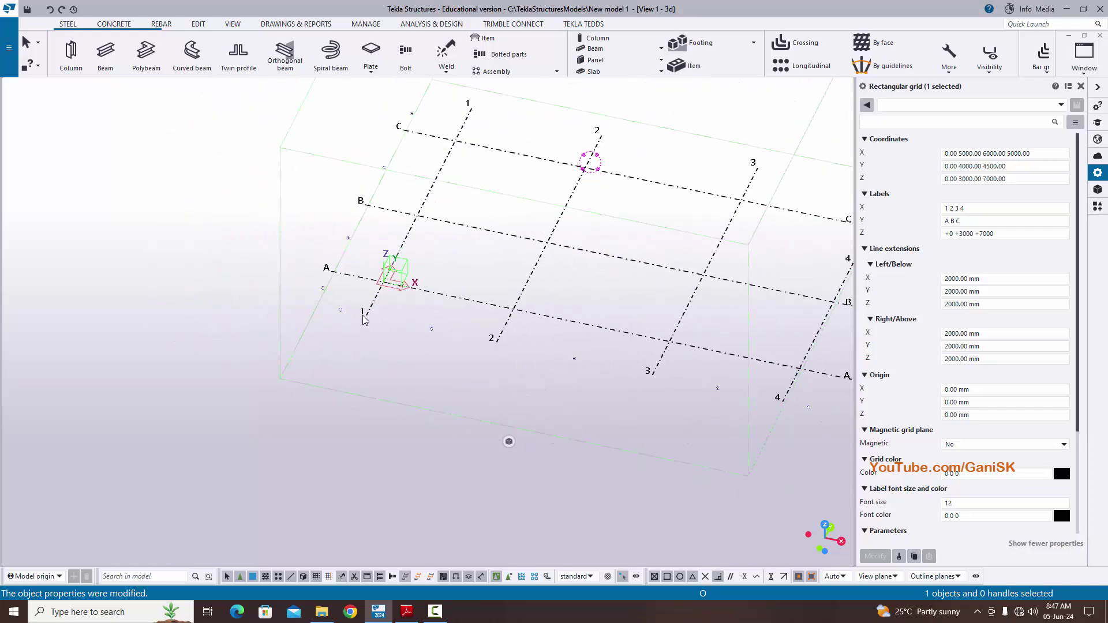
{"action": "scroll", "coordinate": [768, 418], "scroll_direction": "down", "scroll_amount": 2}
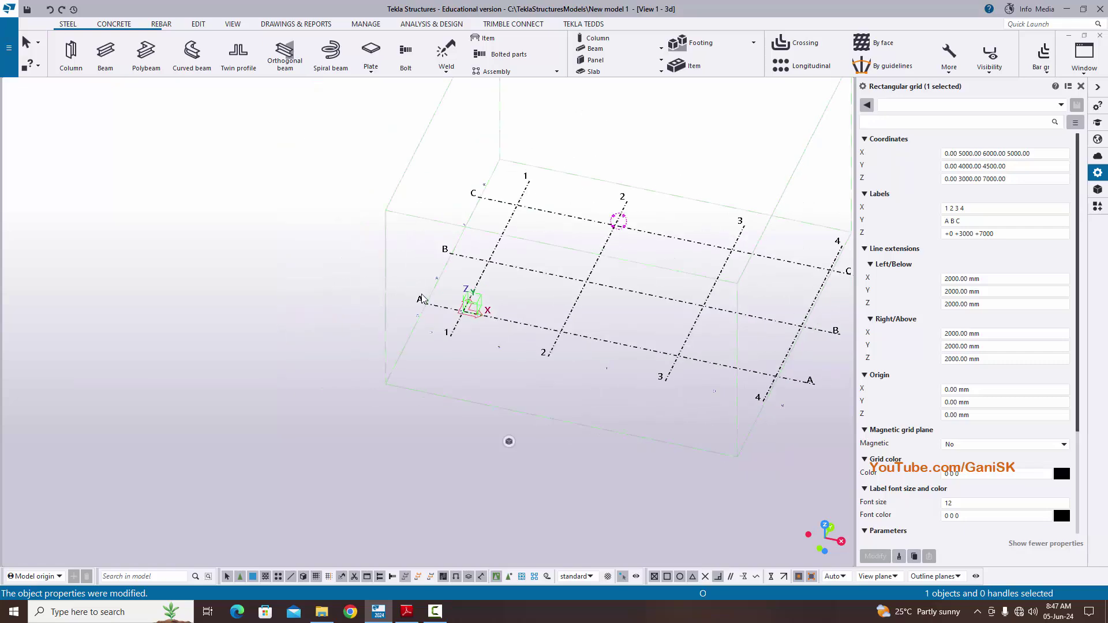
{"action": "scroll", "coordinate": [450, 308], "scroll_direction": "down", "scroll_amount": 3}
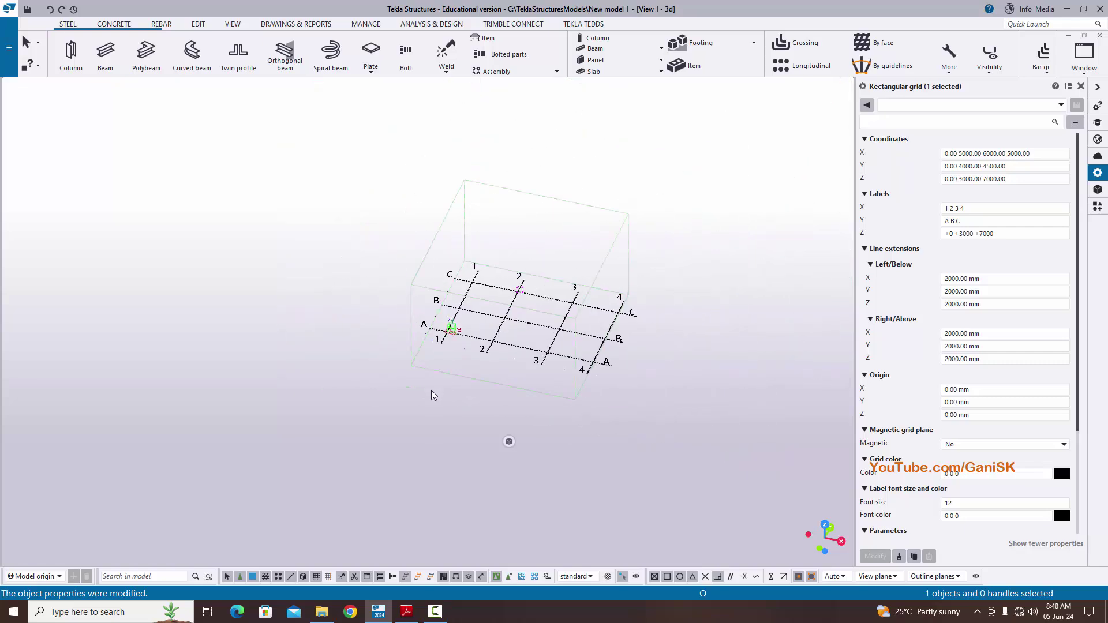
{"action": "scroll", "coordinate": [659, 369], "scroll_direction": "down", "scroll_amount": 2}
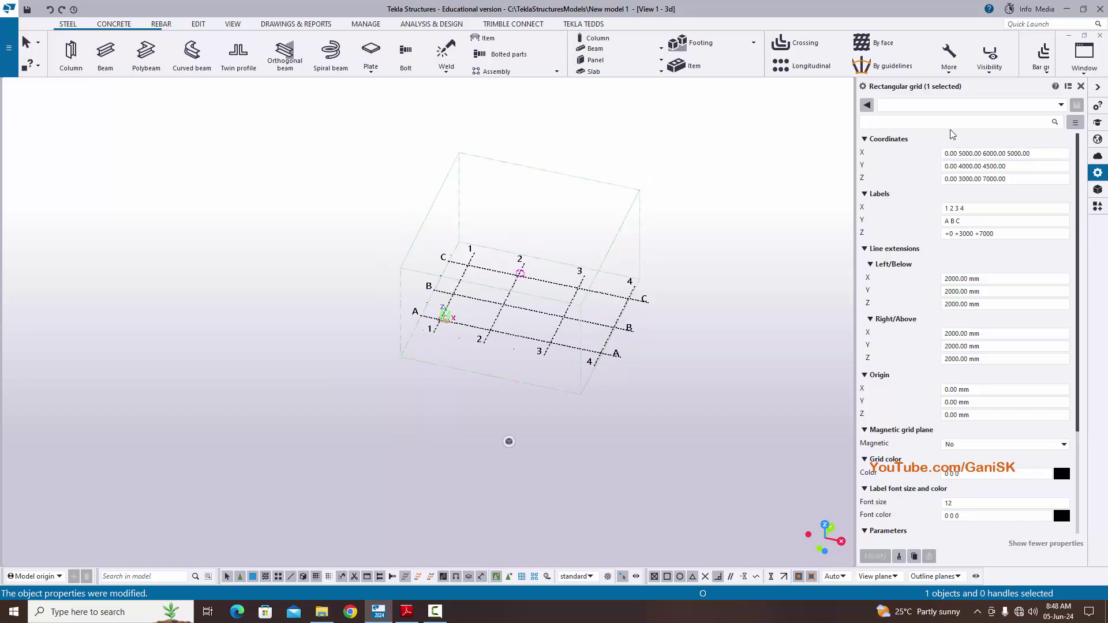
{"action": "left_click", "coordinate": [1081, 87]}
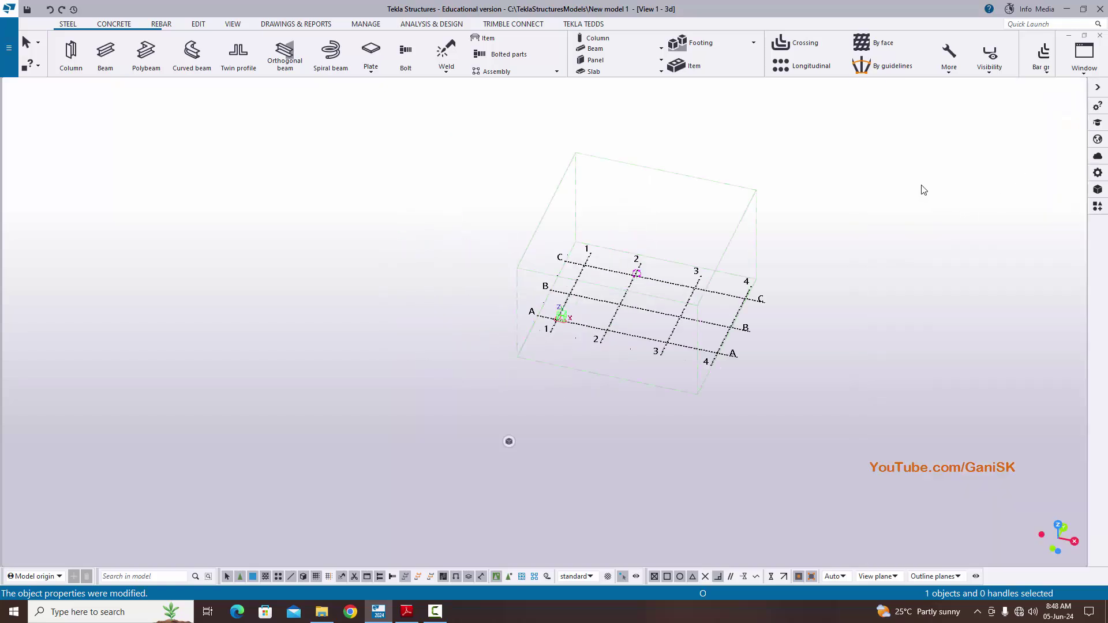
Step: Redraw the 3D view and fit its work area to the entire model
{"action": "right_click", "coordinate": [873, 174]}
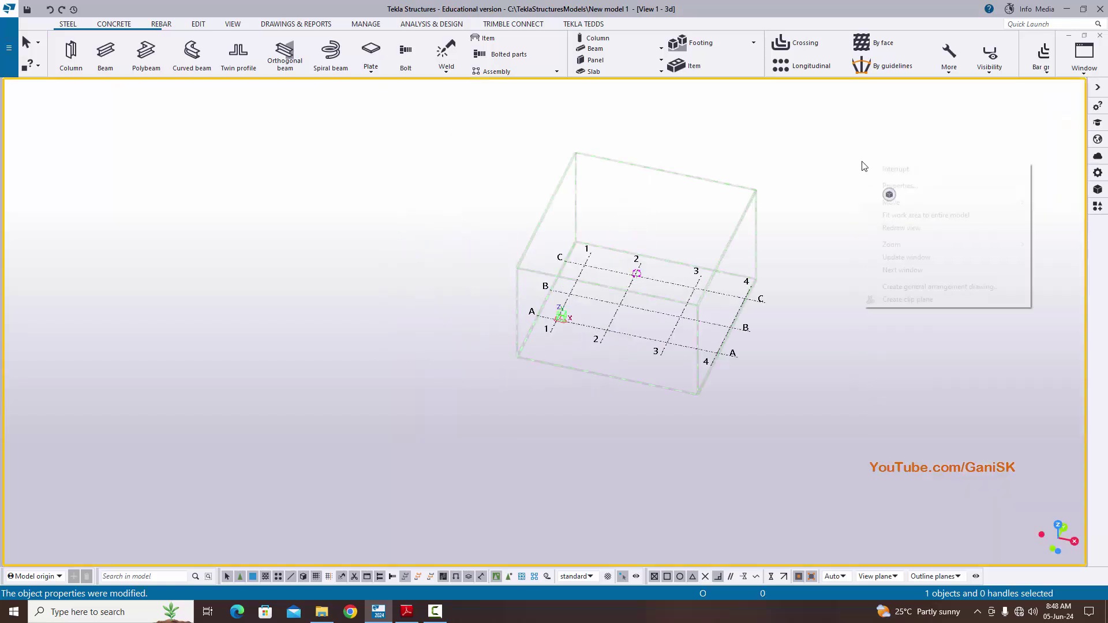
{"action": "left_click", "coordinate": [882, 227]}
{"action": "middle_click_drag", "start_coordinate": [873, 248], "coordinate": [693, 376], "text": "ctrl"}
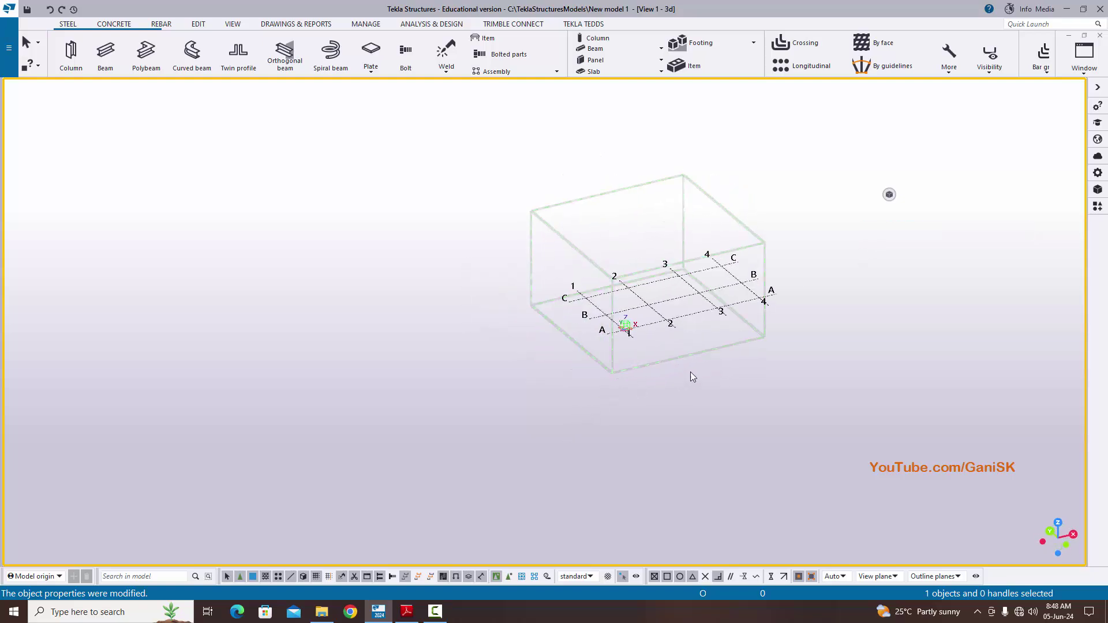
{"action": "scroll", "coordinate": [706, 336], "scroll_direction": "up", "scroll_amount": 2}
{"action": "middle_click_drag", "start_coordinate": [704, 330], "coordinate": [760, 328], "text": "ctrl"}
{"action": "scroll", "coordinate": [760, 318], "scroll_direction": "down", "scroll_amount": 2}
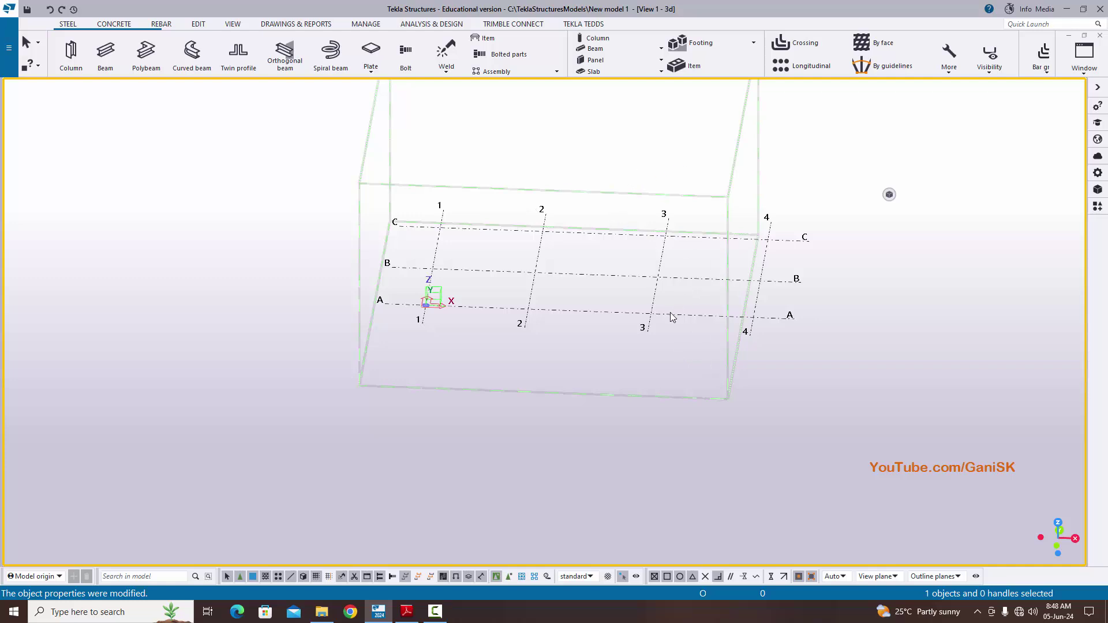
{"action": "scroll", "coordinate": [670, 313], "scroll_direction": "down", "scroll_amount": 1}
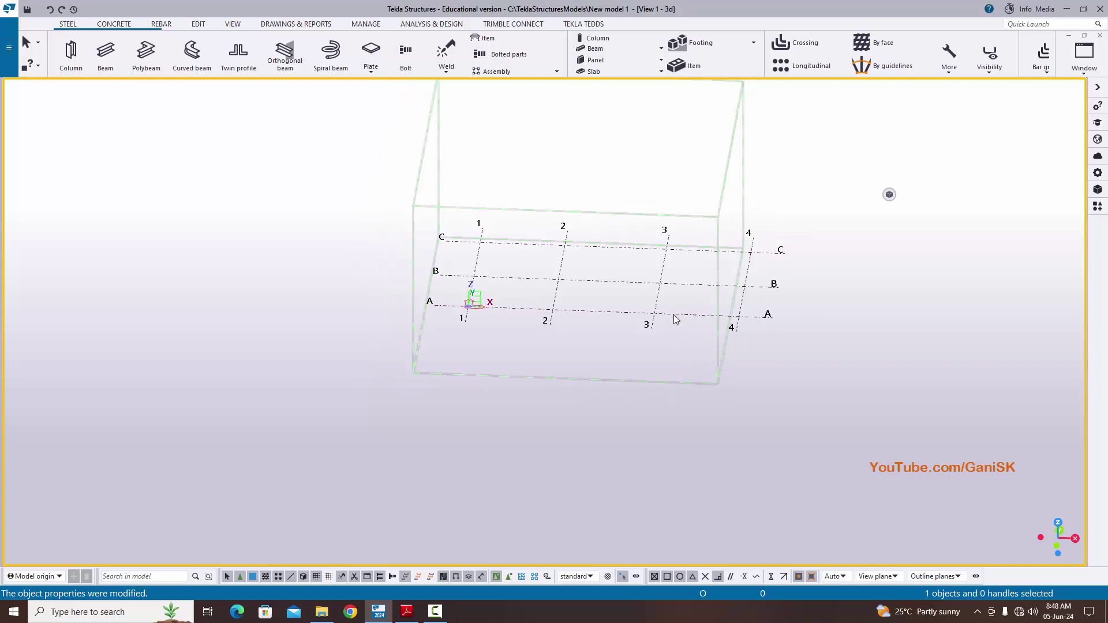
{"action": "right_click", "coordinate": [837, 162]}
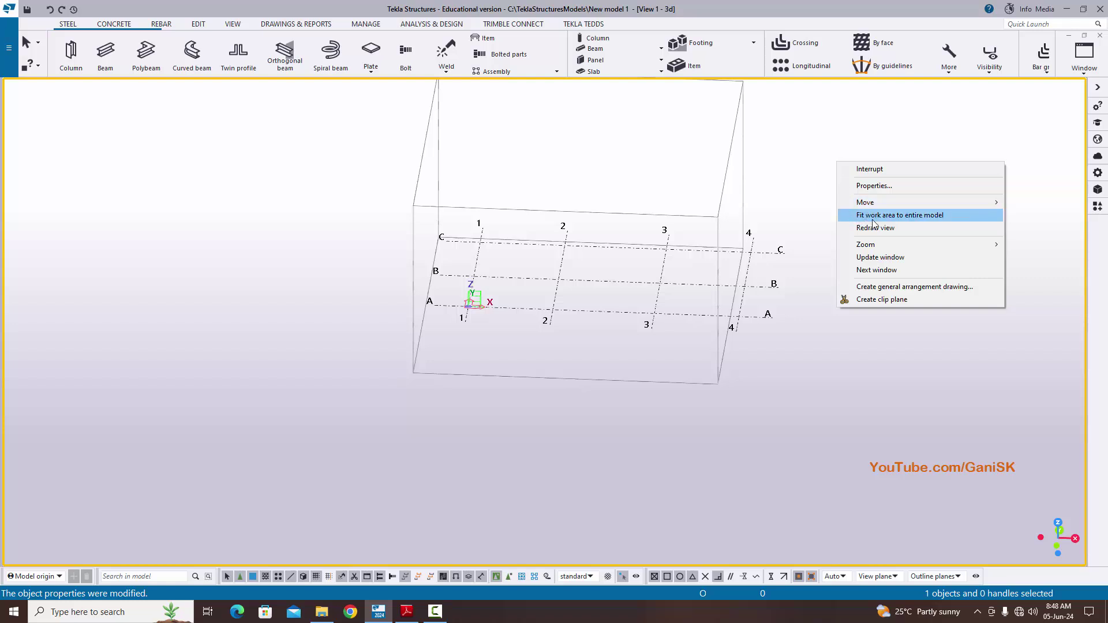
{"action": "left_click", "coordinate": [920, 215]}
Step: Switch the grid view from 3D to the flat plan view
{"action": "scroll", "coordinate": [890, 193], "scroll_direction": "down", "scroll_amount": 2}
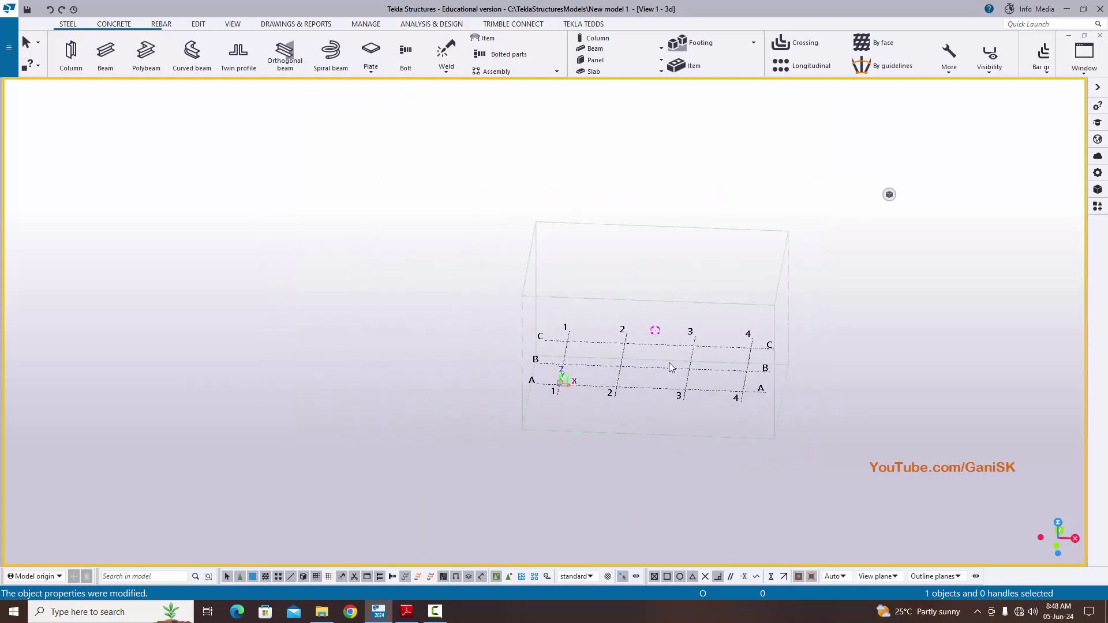
{"action": "middle_click_drag", "start_coordinate": [729, 369], "coordinate": [624, 390], "text": "ctrl"}
{"action": "scroll", "coordinate": [625, 390], "scroll_direction": "up", "scroll_amount": 2}
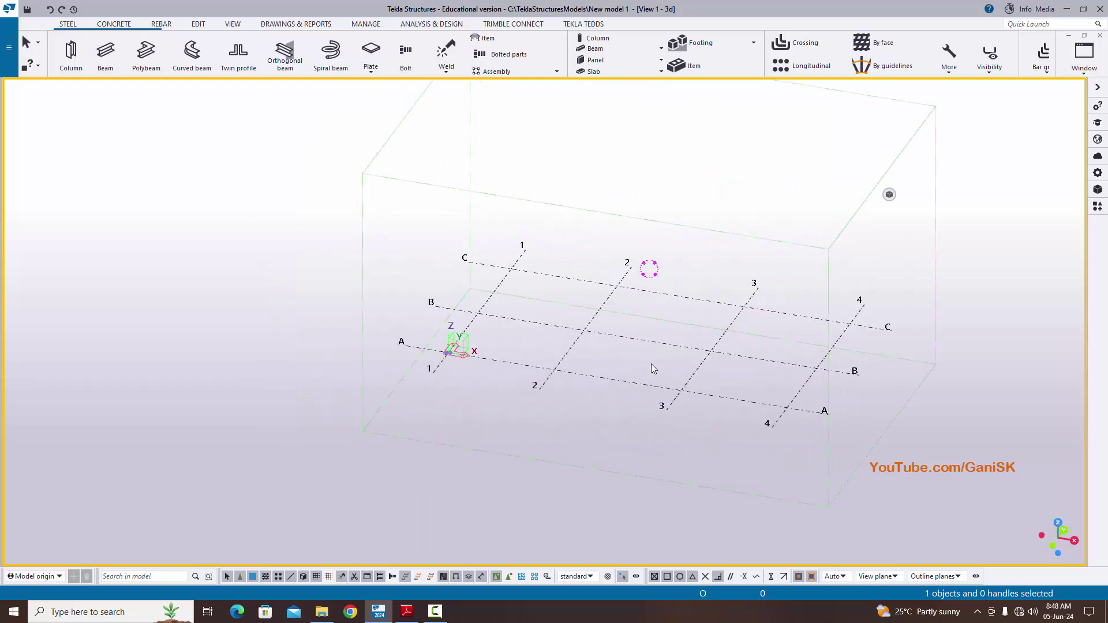
{"action": "scroll", "coordinate": [576, 369], "scroll_direction": "up", "scroll_amount": 3}
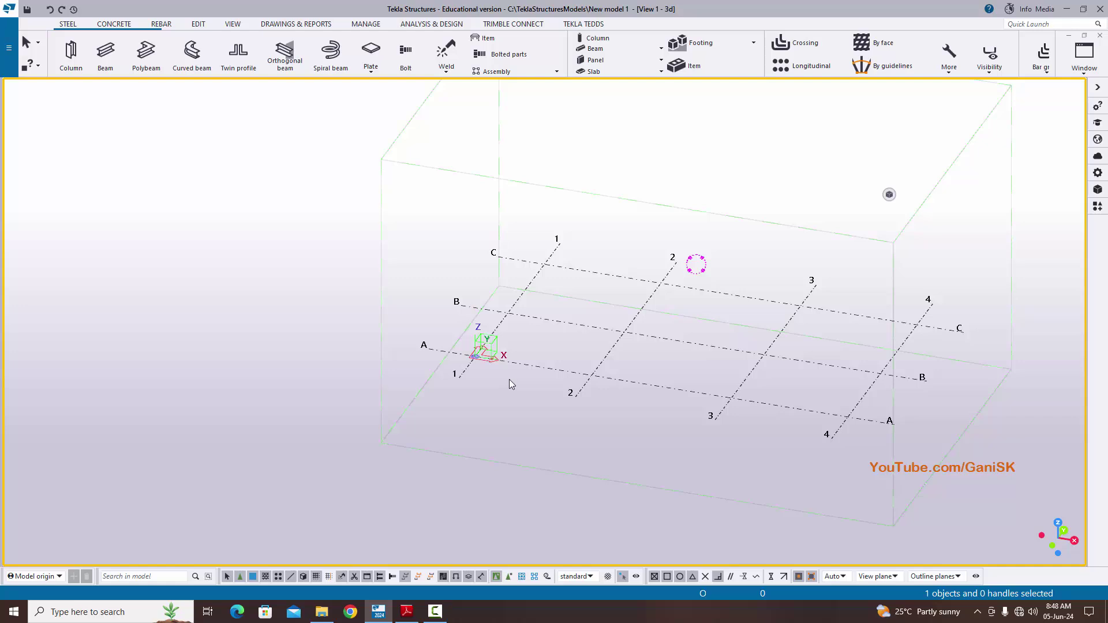
{"action": "scroll", "coordinate": [508, 379], "scroll_direction": "down", "scroll_amount": 1}
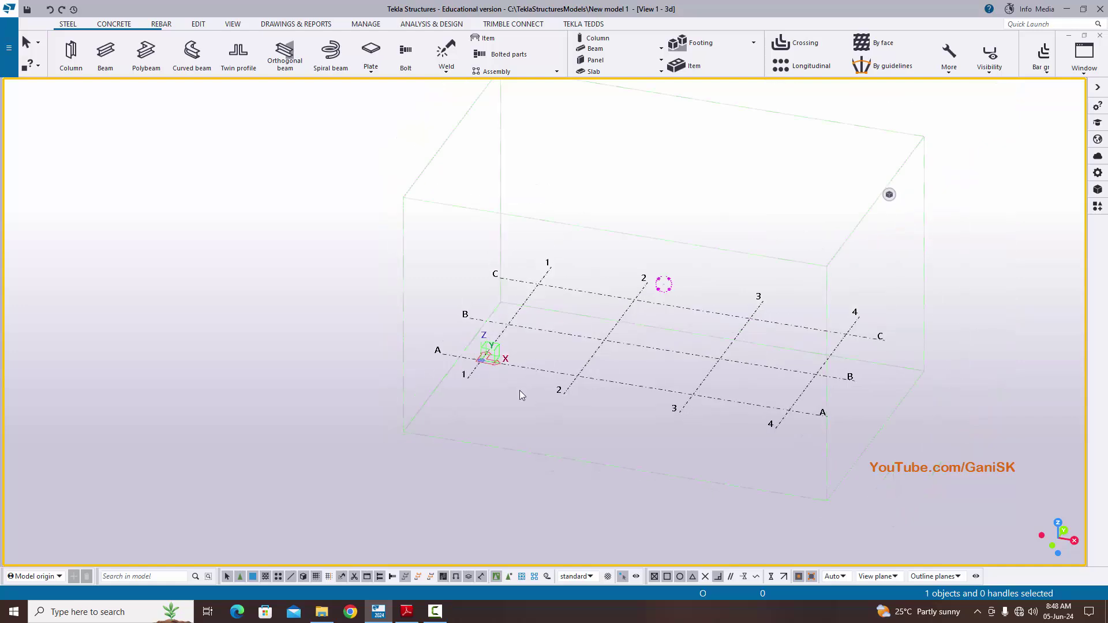
{"action": "key", "text": "ctrl+p"}
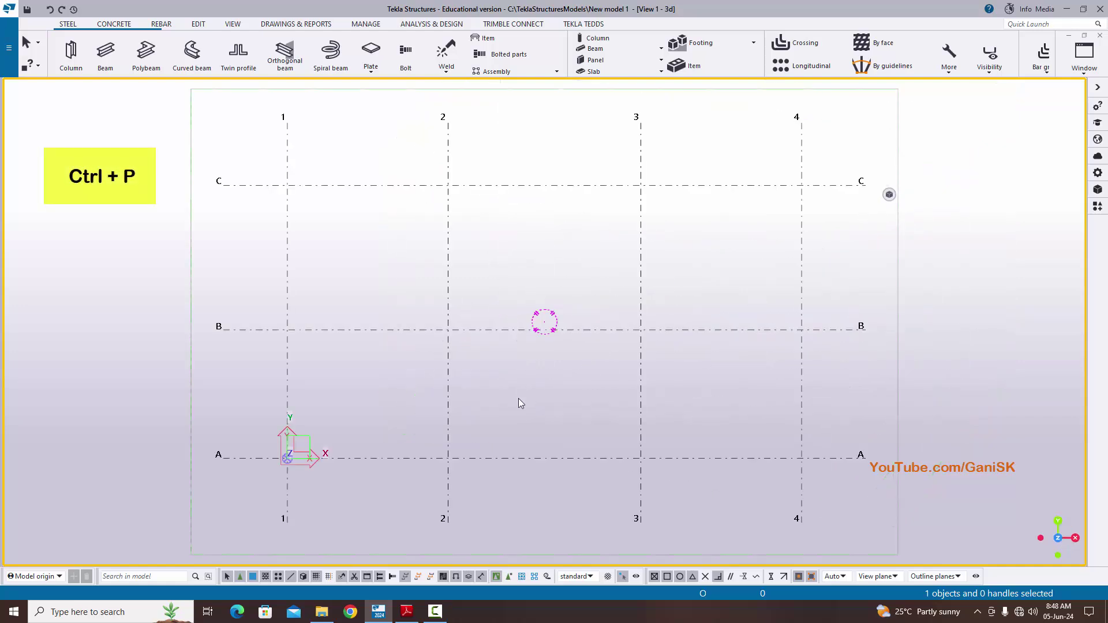
{"action": "scroll", "coordinate": [419, 414], "scroll_direction": "down", "scroll_amount": 2}
{"action": "scroll", "coordinate": [350, 473], "scroll_direction": "up", "scroll_amount": 2}
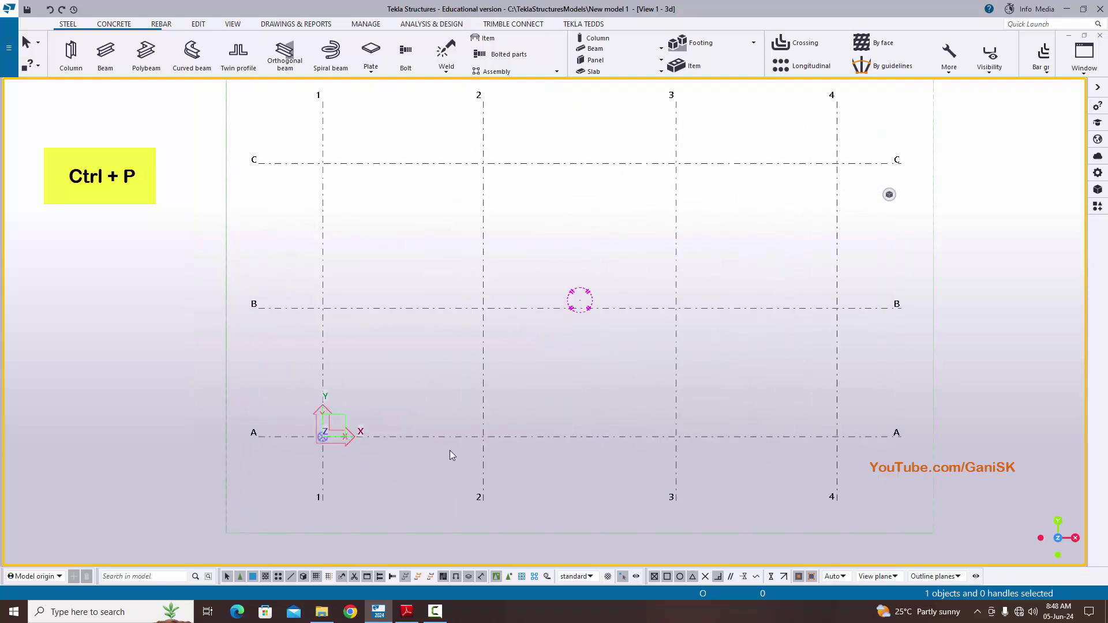
Step: Measure the horizontal distance between grids 1 and 2 along grid A, placing the dimension below the line
{"action": "left_click", "coordinate": [198, 23]}
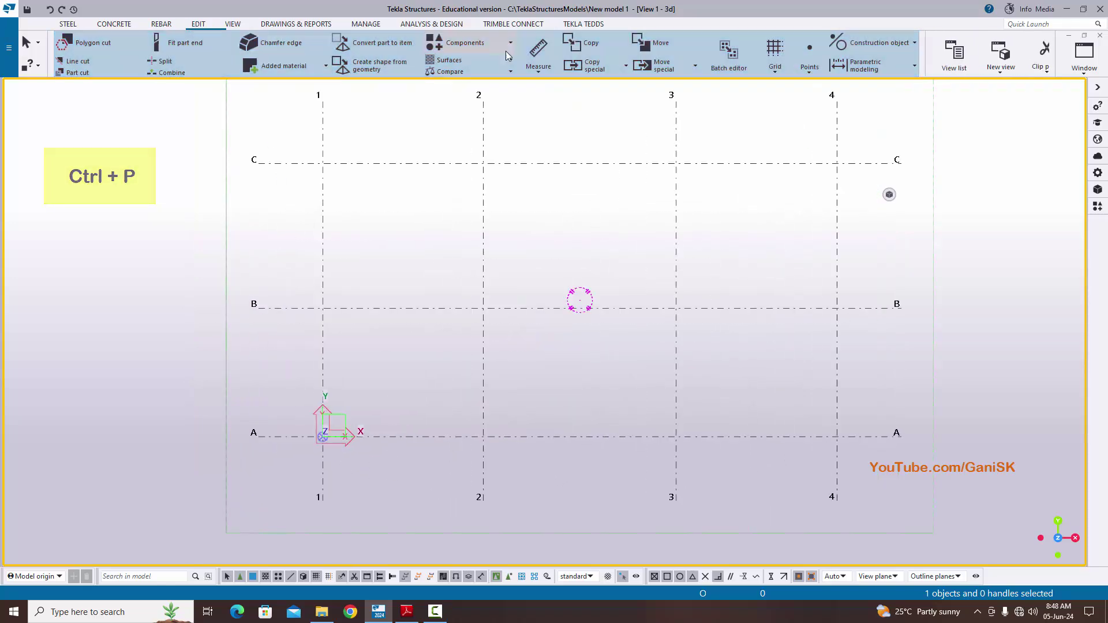
{"action": "left_click", "coordinate": [539, 68]}
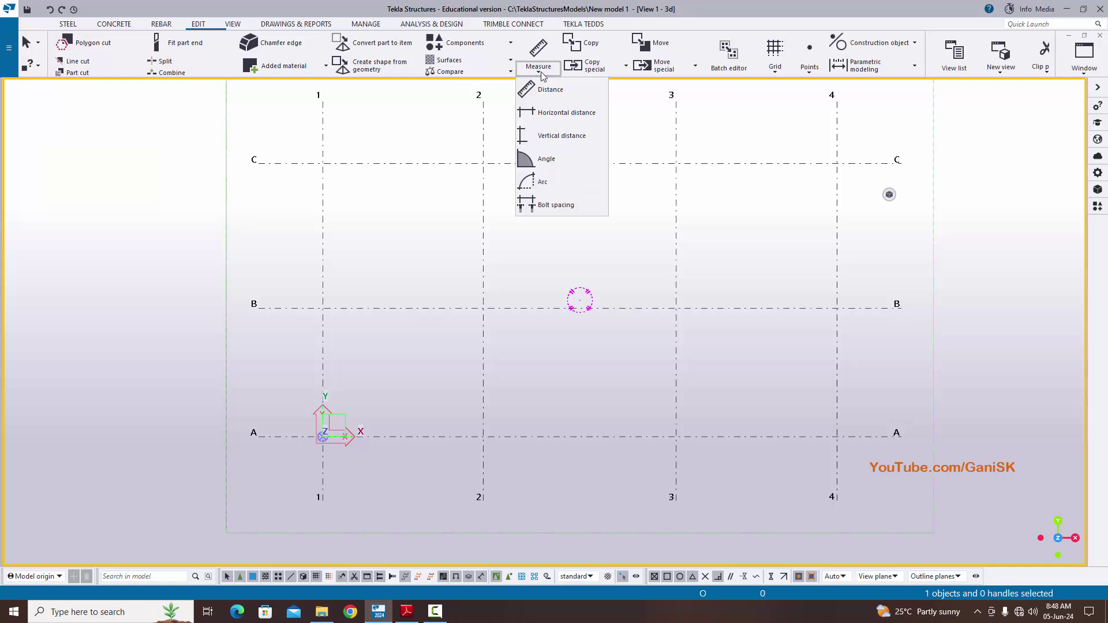
{"action": "left_click", "coordinate": [549, 117]}
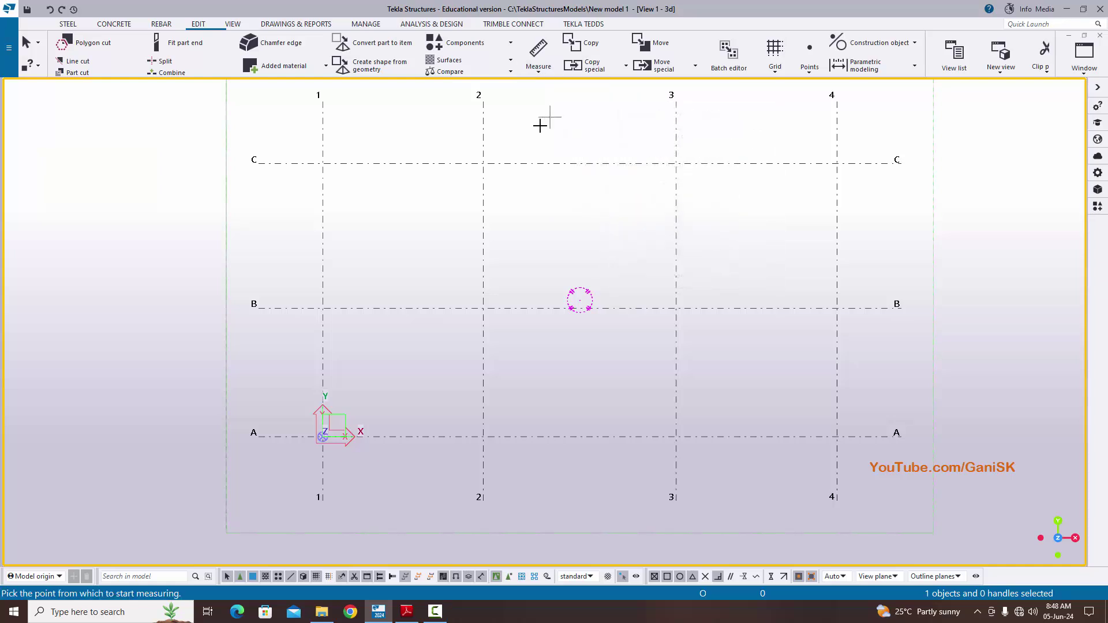
{"action": "left_click", "coordinate": [323, 437]}
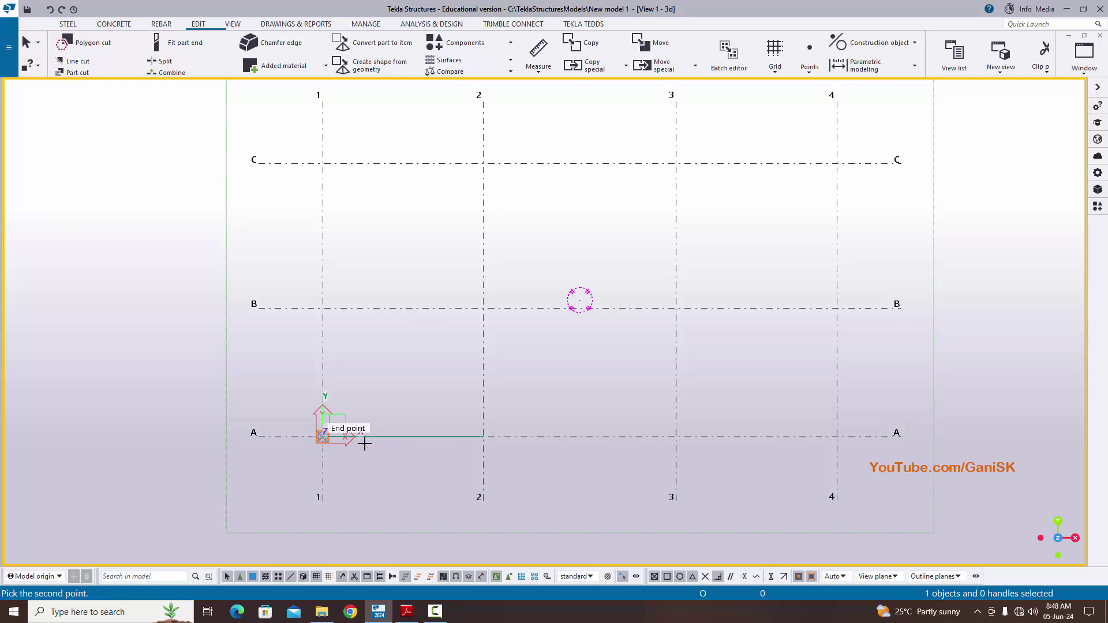
{"action": "left_click", "coordinate": [482, 437]}
{"action": "left_click", "coordinate": [406, 473]}
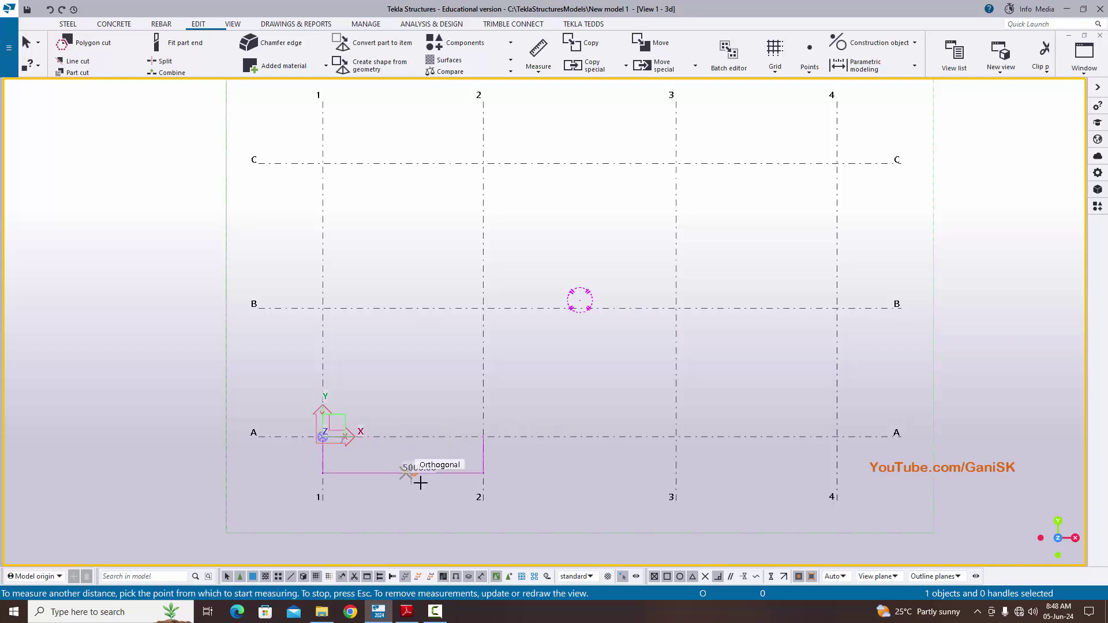
Step: Measure the horizontal distance between grids 2 and 3 along grid A, placing the dimension below the line
{"action": "left_click", "coordinate": [484, 436]}
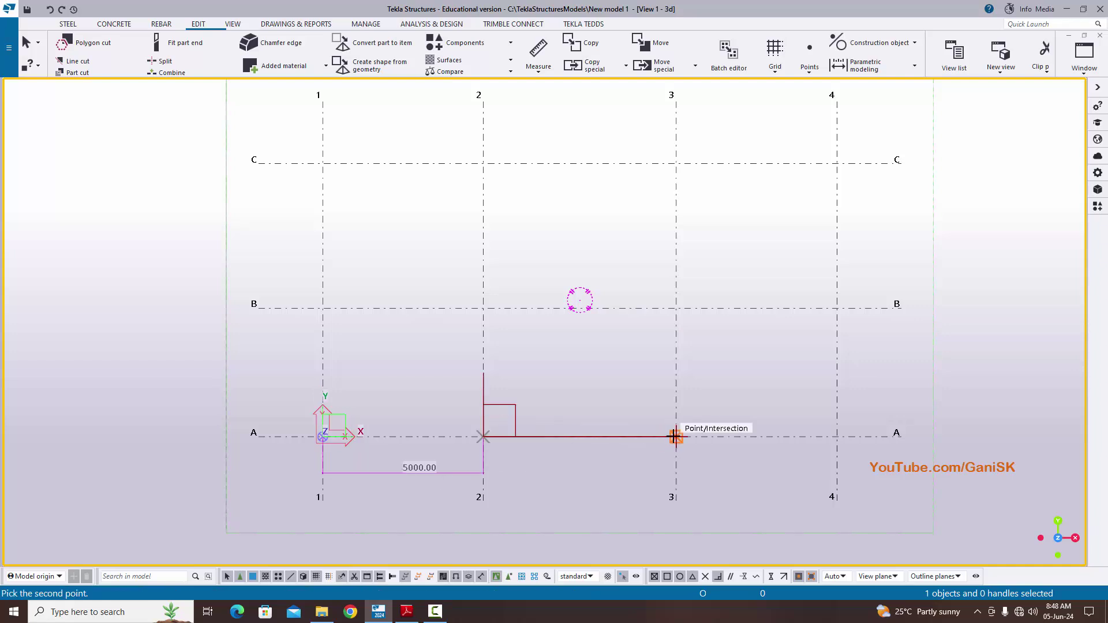
{"action": "left_click", "coordinate": [675, 437]}
{"action": "left_click", "coordinate": [586, 480]}
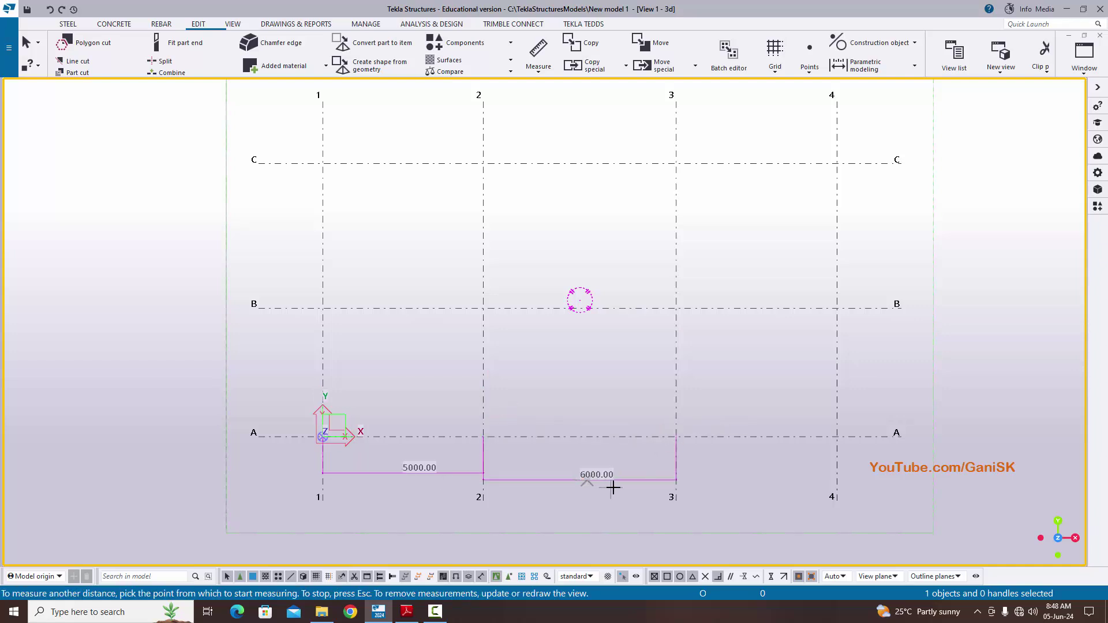
Step: Measure the horizontal distance between grids 3 and 4 along grid A, placing the dimension below the line
{"action": "left_click", "coordinate": [676, 436]}
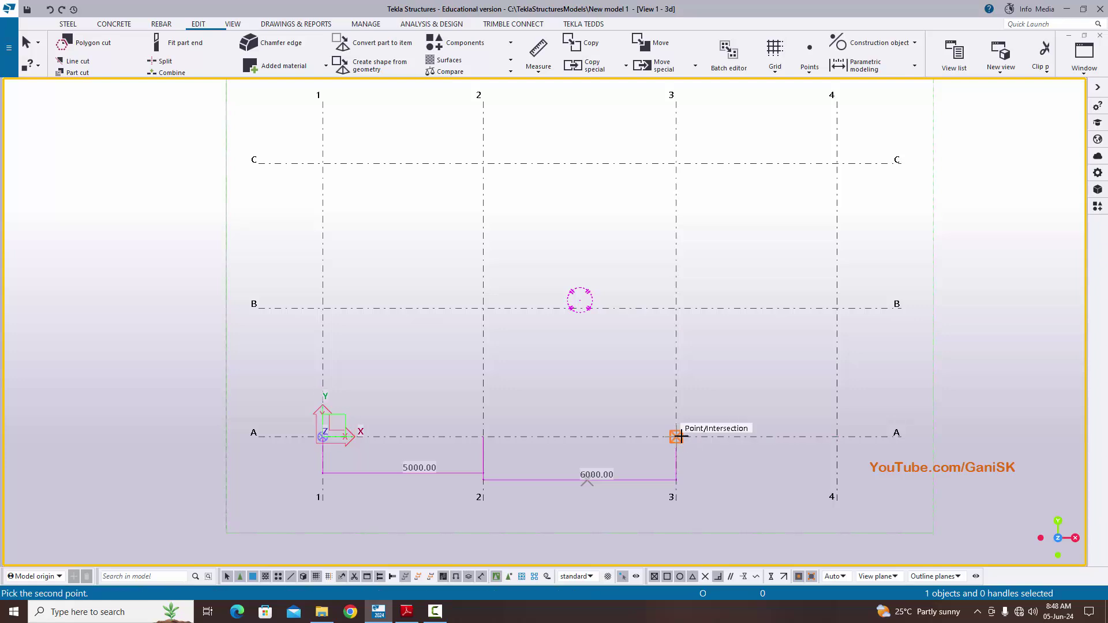
{"action": "left_click", "coordinate": [837, 437]}
{"action": "left_click", "coordinate": [776, 465]}
{"action": "scroll", "coordinate": [718, 445], "scroll_direction": "down", "scroll_amount": 2}
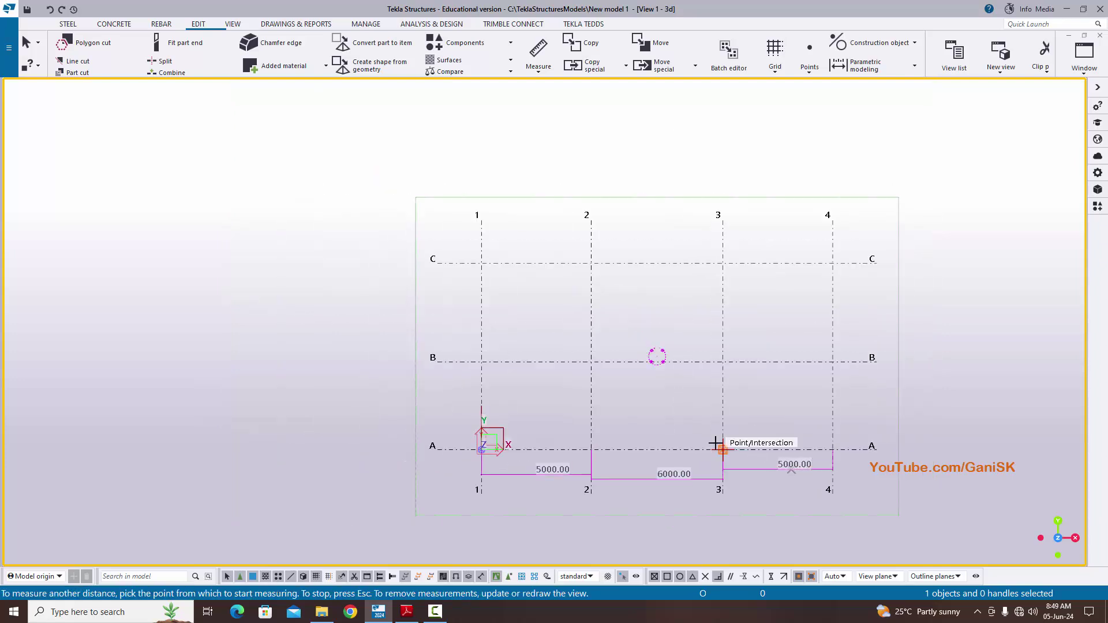
{"action": "scroll", "coordinate": [507, 460], "scroll_direction": "up", "scroll_amount": 2}
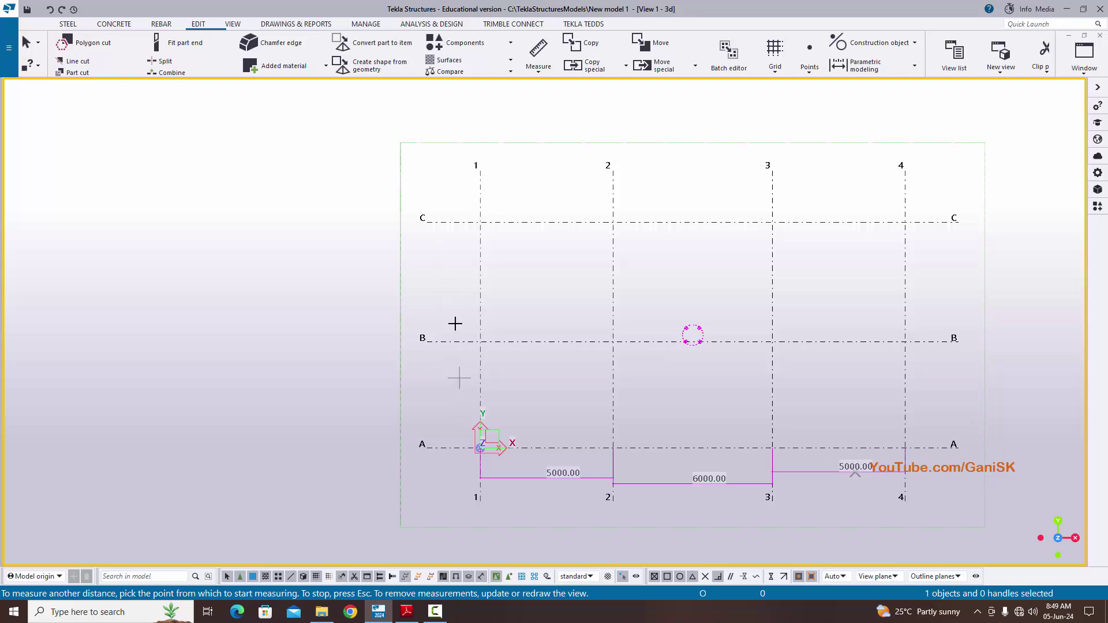
Step: Measure the vertical distance between grids A and B along grid 1, placing the dimension outside the grid
{"action": "left_click", "coordinate": [530, 77]}
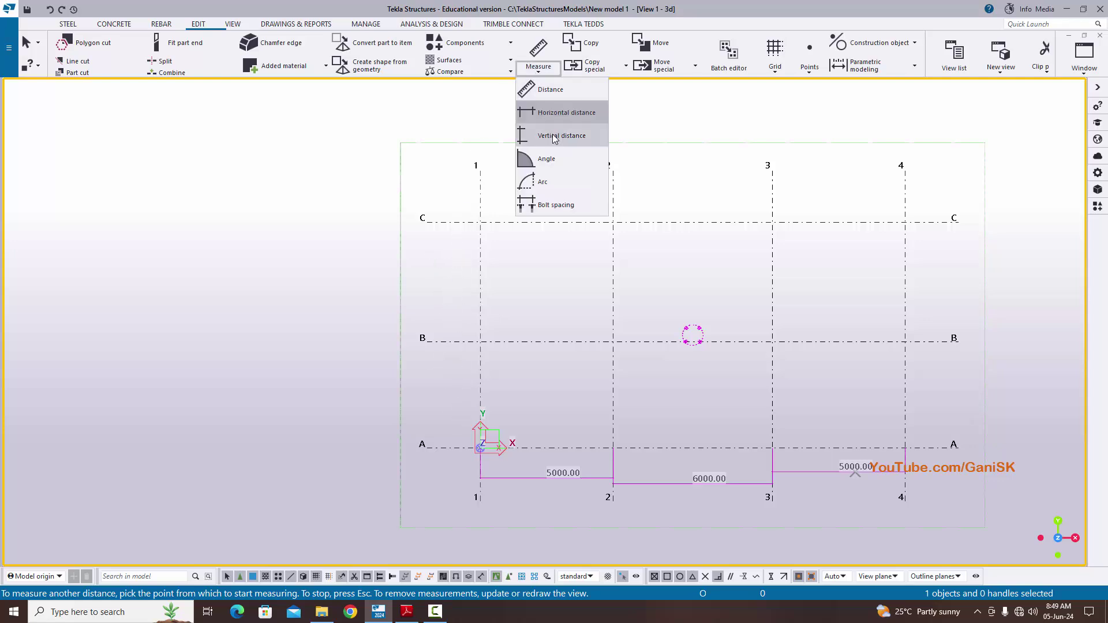
{"action": "left_click", "coordinate": [576, 142]}
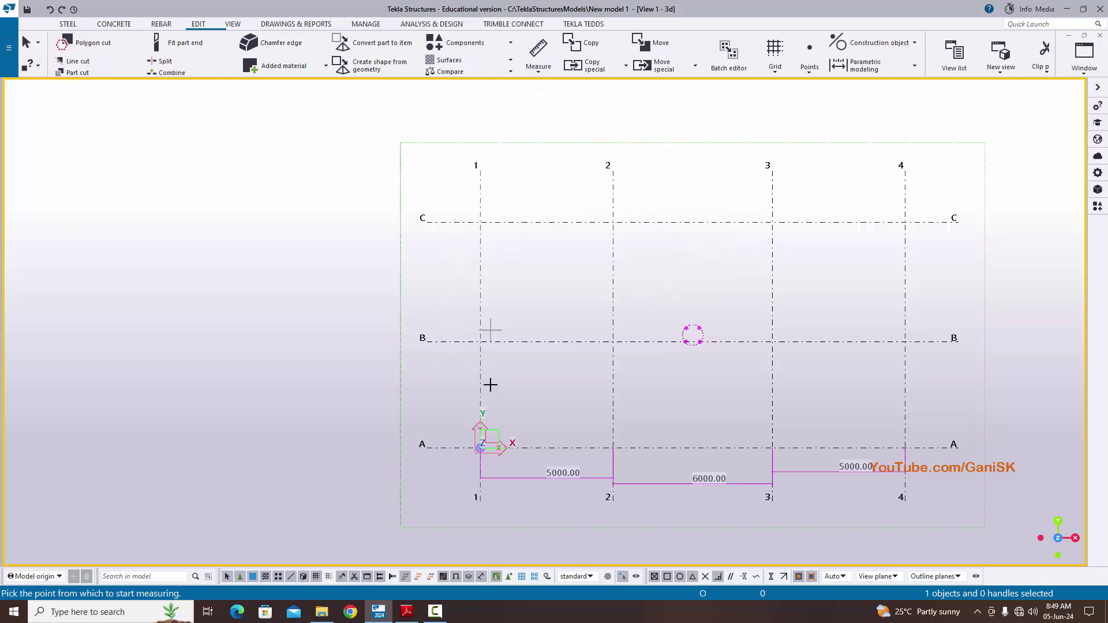
{"action": "left_click", "coordinate": [478, 448]}
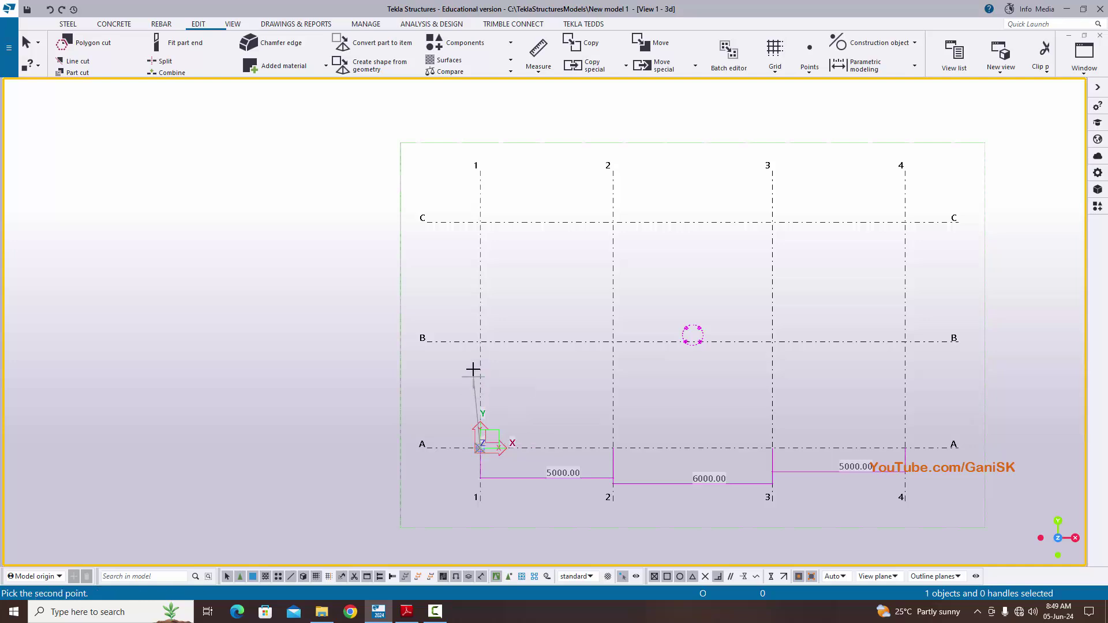
{"action": "left_click", "coordinate": [480, 341]}
{"action": "left_click", "coordinate": [450, 391]}
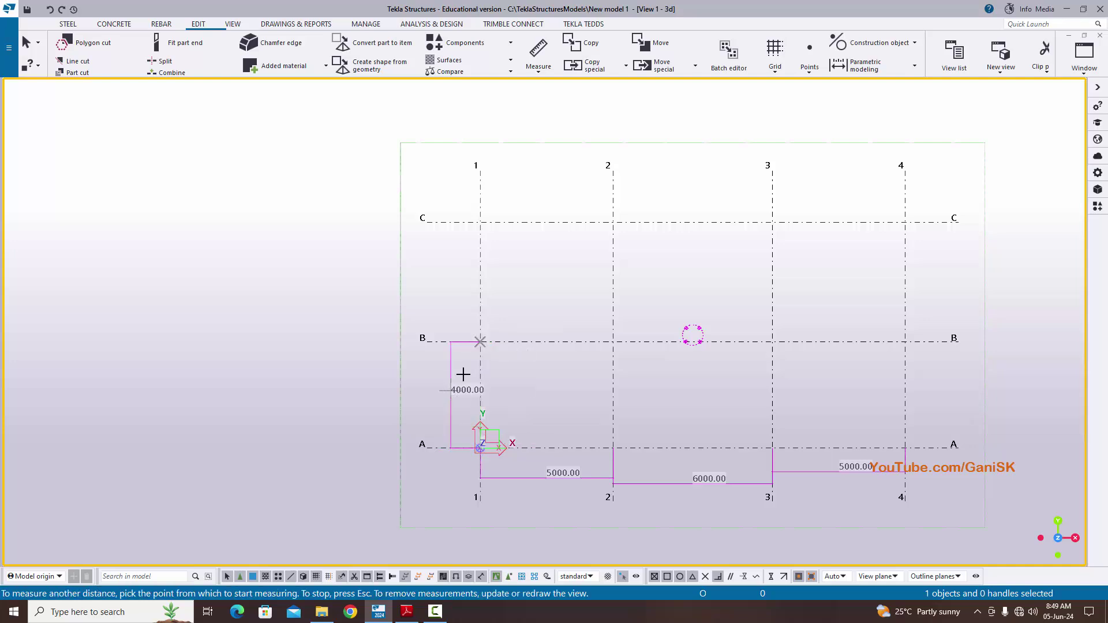
Step: Measure the vertical distance between grids B and C along grid 1, placing the dimension outside the grid, and end measuring
{"action": "left_click", "coordinate": [479, 341]}
{"action": "left_click", "coordinate": [479, 222]}
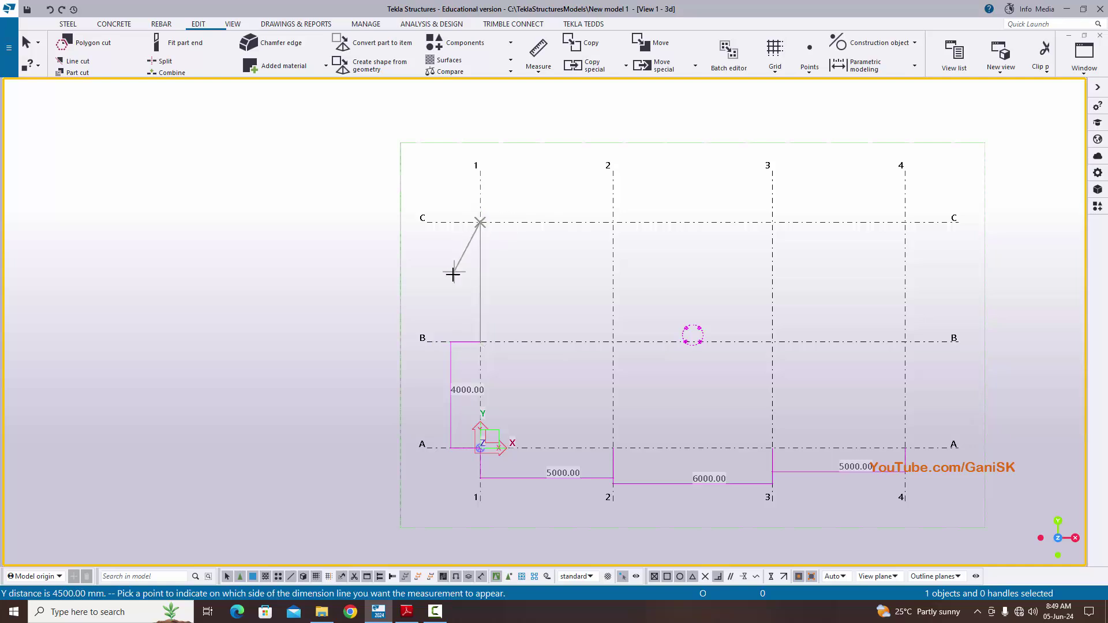
{"action": "left_click", "coordinate": [452, 276]}
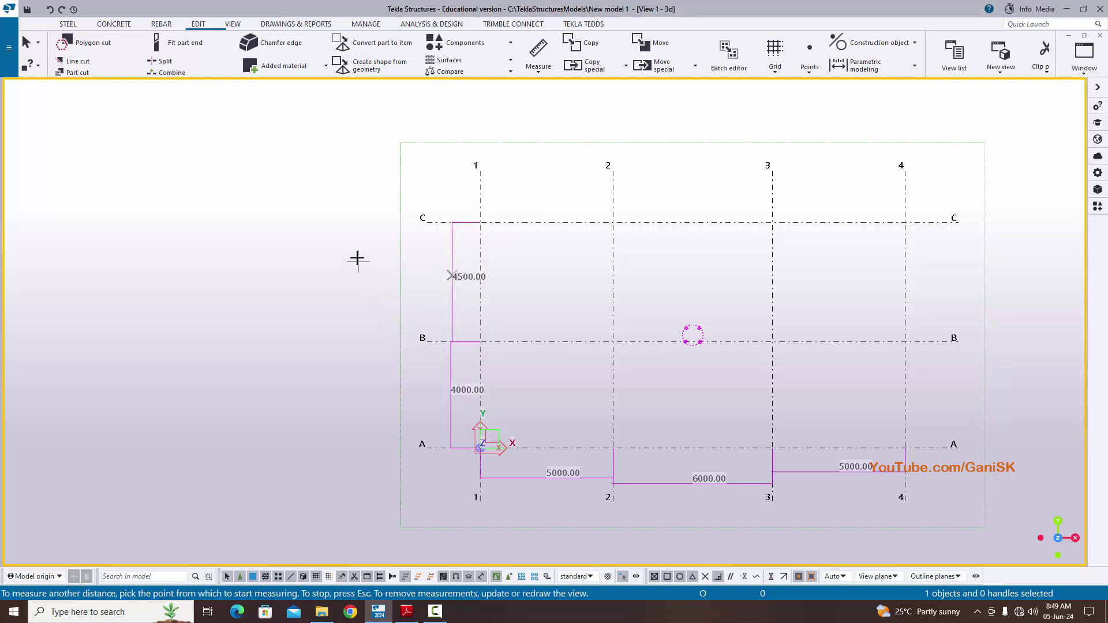
{"action": "right_click", "coordinate": [355, 221]}
{"action": "left_click", "coordinate": [372, 216]}
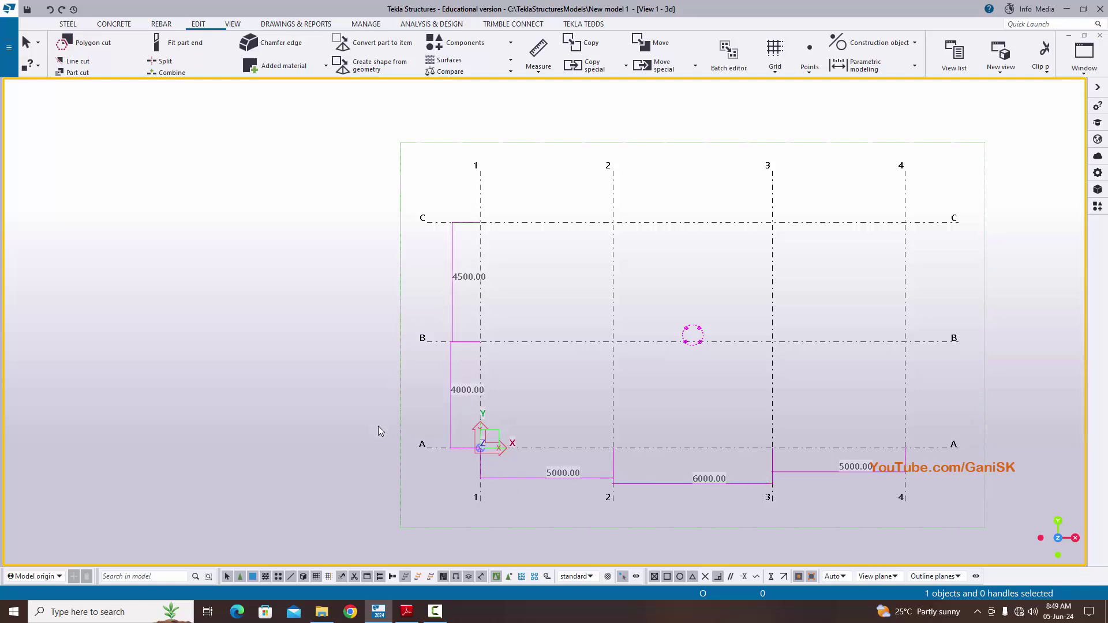
Step: Compare the measured grid spacings with the plan dimensions in the reference PDF in Adobe Reader, then return to Tekla Structures
{"action": "scroll", "coordinate": [563, 473], "scroll_direction": "down", "scroll_amount": 1}
{"action": "scroll", "coordinate": [677, 491], "scroll_direction": "up", "scroll_amount": 2}
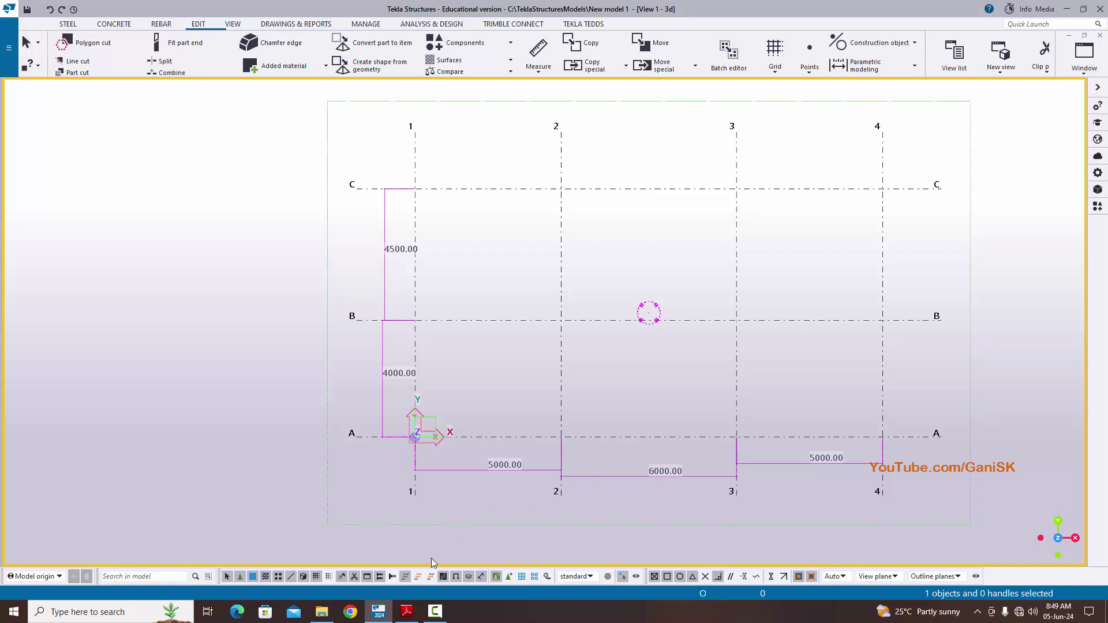
{"action": "scroll", "coordinate": [278, 432], "scroll_direction": "down", "scroll_amount": 2}
{"action": "scroll", "coordinate": [538, 467], "scroll_direction": "up", "scroll_amount": 1}
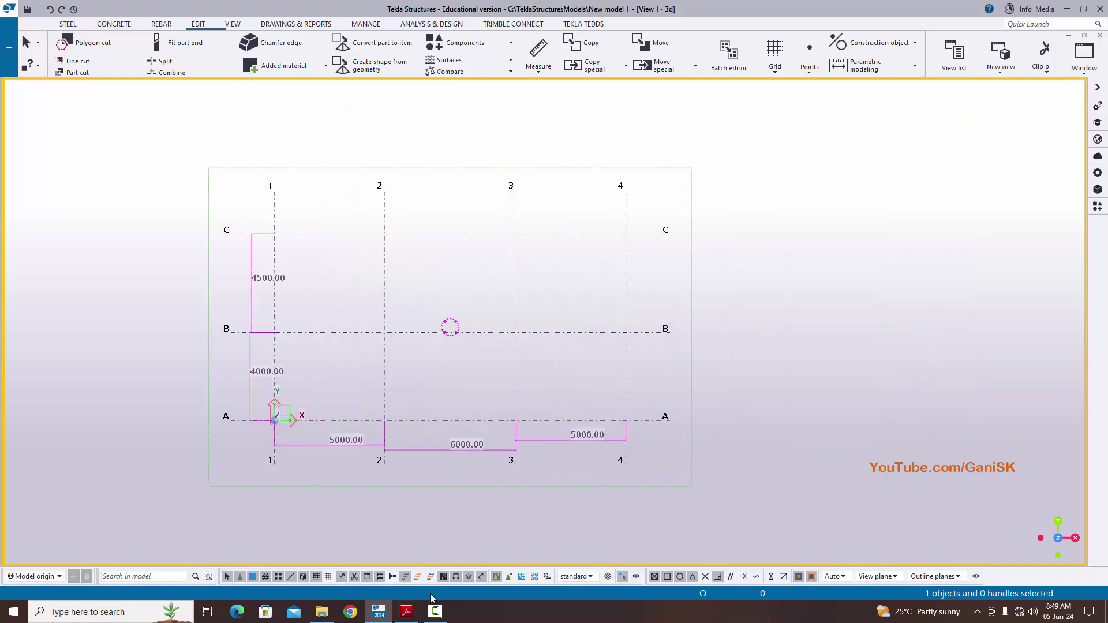
{"action": "left_click", "coordinate": [407, 611]}
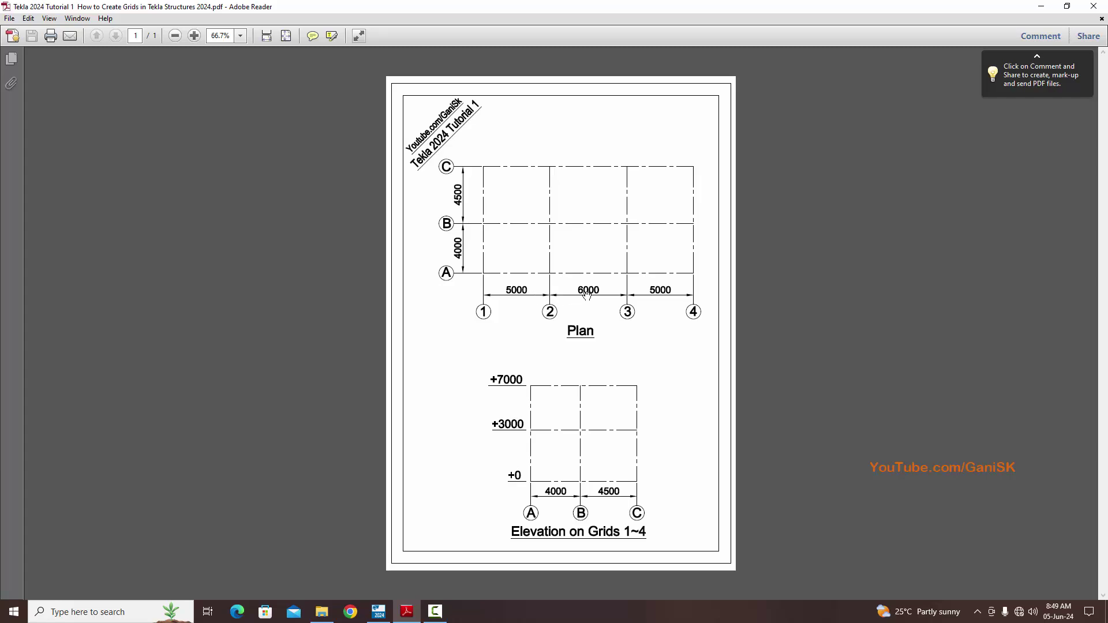
{"action": "left_click", "coordinate": [379, 612]}
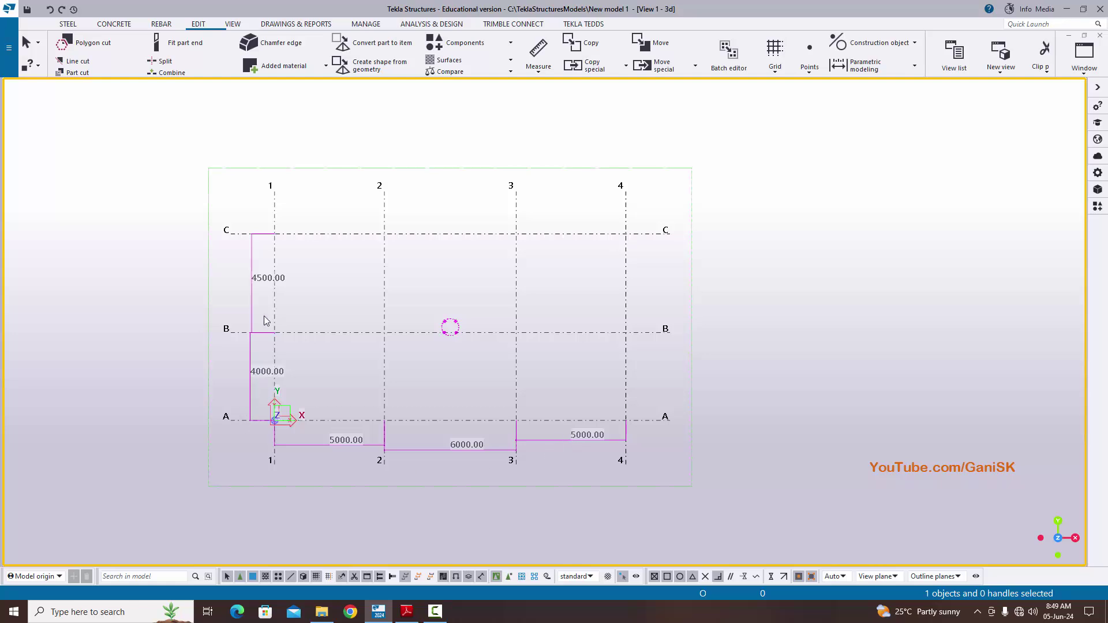
{"action": "left_click", "coordinate": [407, 612]}
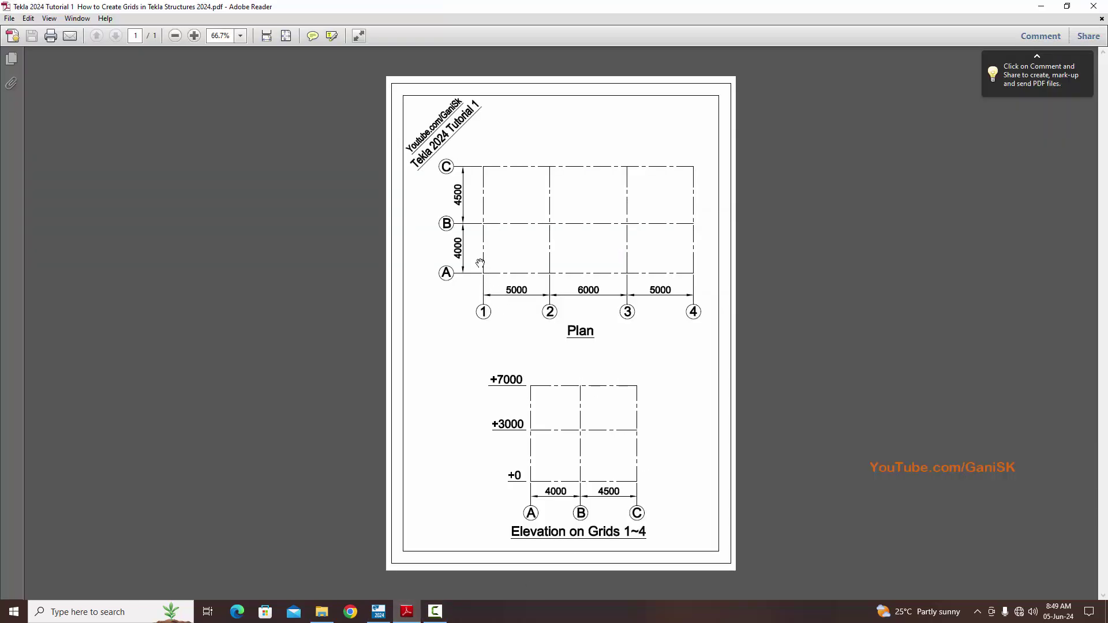
{"action": "left_click", "coordinate": [378, 612]}
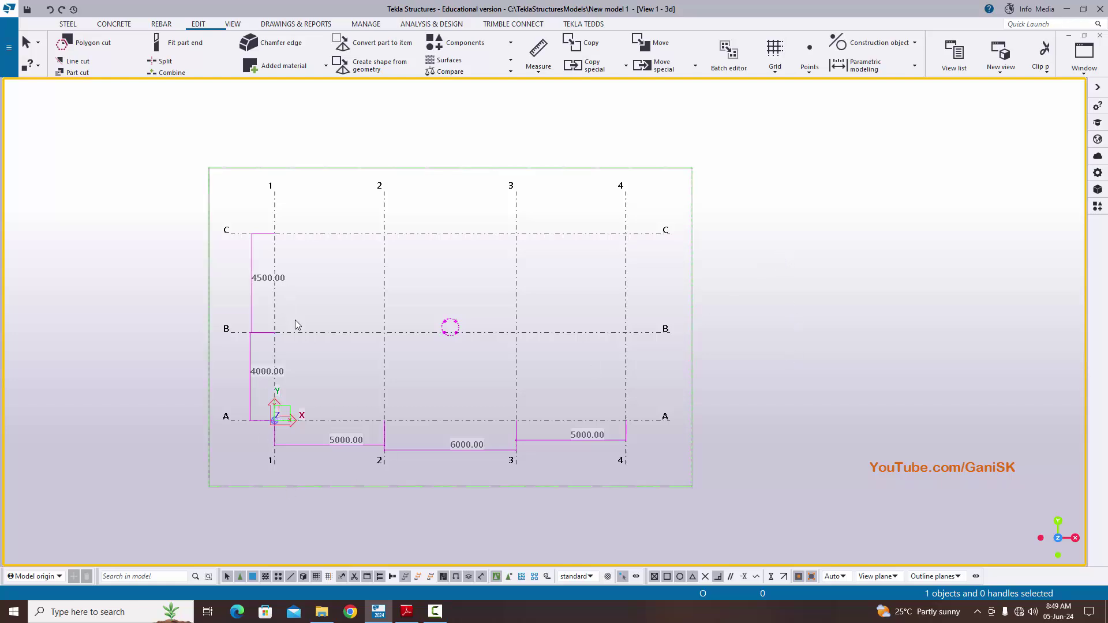
Step: Clear the measurements from the plan view and switch the view back to 3D
{"action": "right_click", "coordinate": [816, 221]}
{"action": "left_click", "coordinate": [845, 266]}
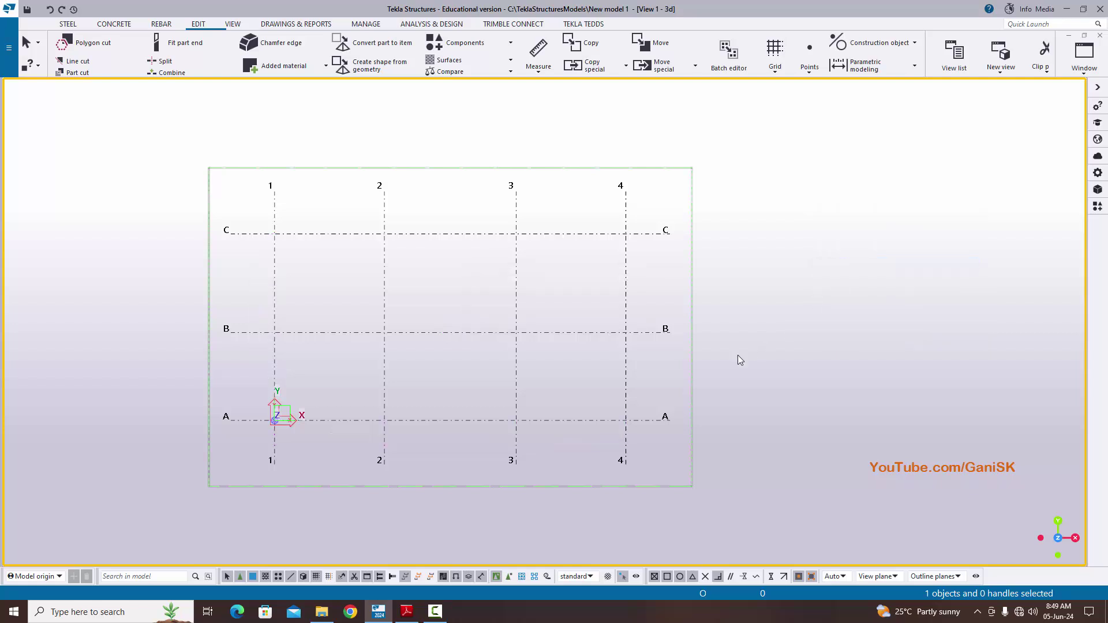
{"action": "key", "text": "ctrl+p"}
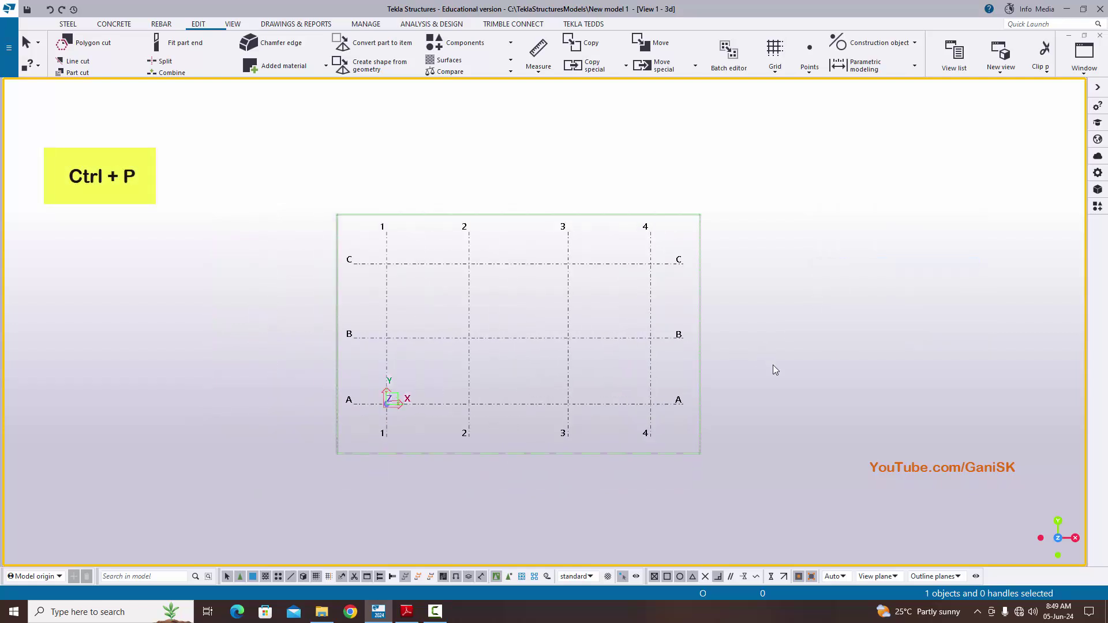
{"action": "key", "text": "ctrl+p"}
{"action": "scroll", "coordinate": [628, 352], "scroll_direction": "down", "scroll_amount": 3}
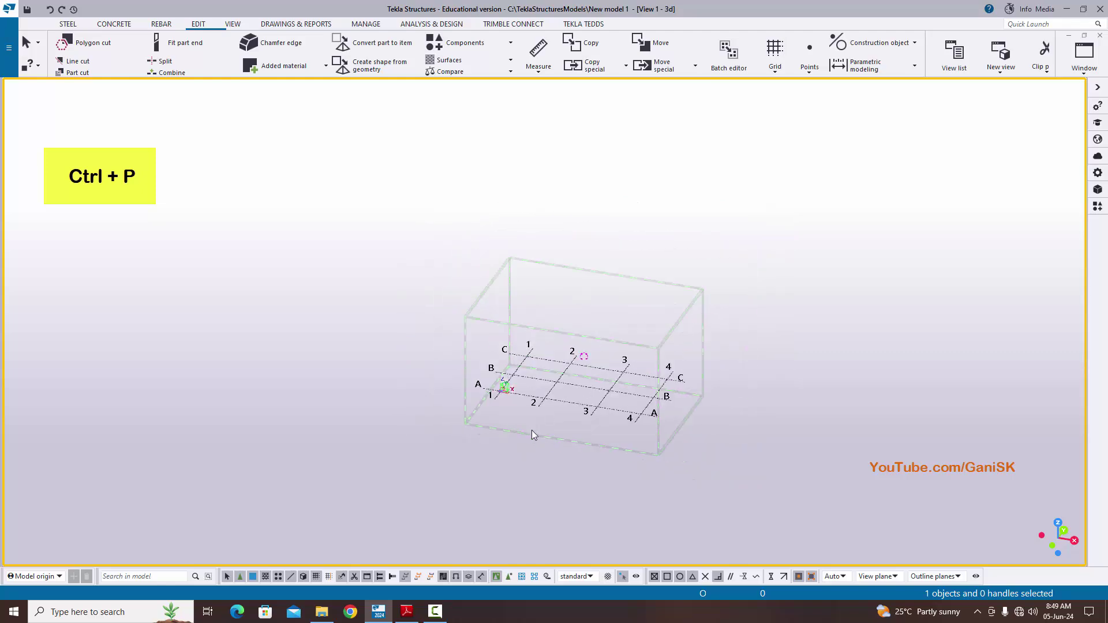
{"action": "scroll", "coordinate": [532, 429], "scroll_direction": "up", "scroll_amount": 4}
{"action": "middle_click_drag", "start_coordinate": [508, 425], "coordinate": [655, 411], "text": "ctrl"}
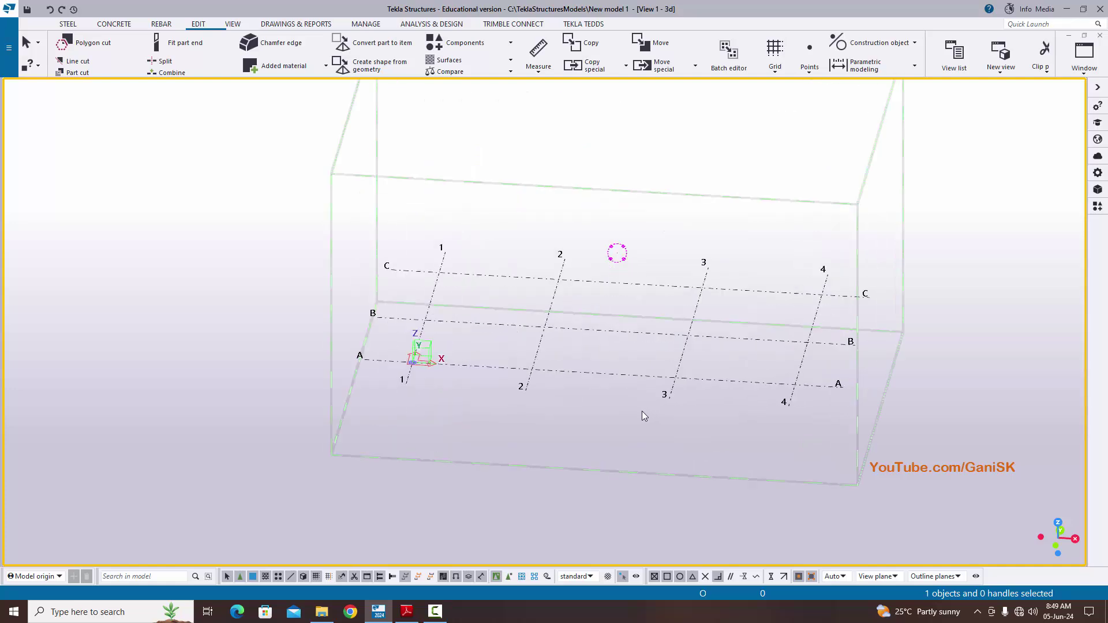
{"action": "scroll", "coordinate": [627, 375], "scroll_direction": "up", "scroll_amount": 2}
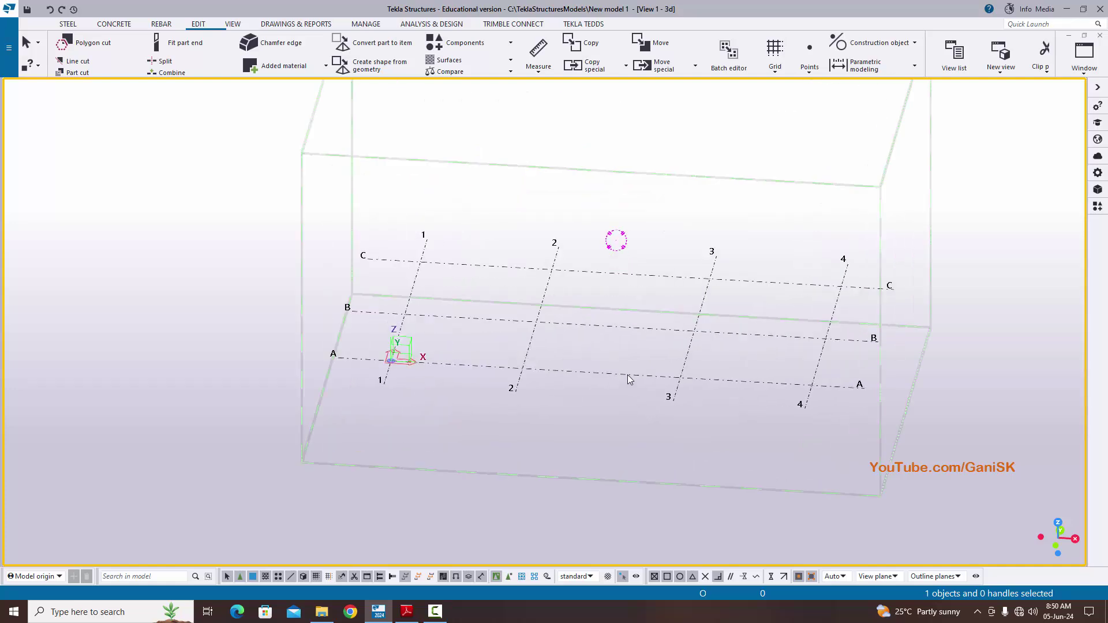
Step: Set up view creation along the grid lines, with ELEVATION ON GRID @ as the name prefix for the rectangular grid's ZY and XZ views
{"action": "right_click", "coordinate": [627, 375]}
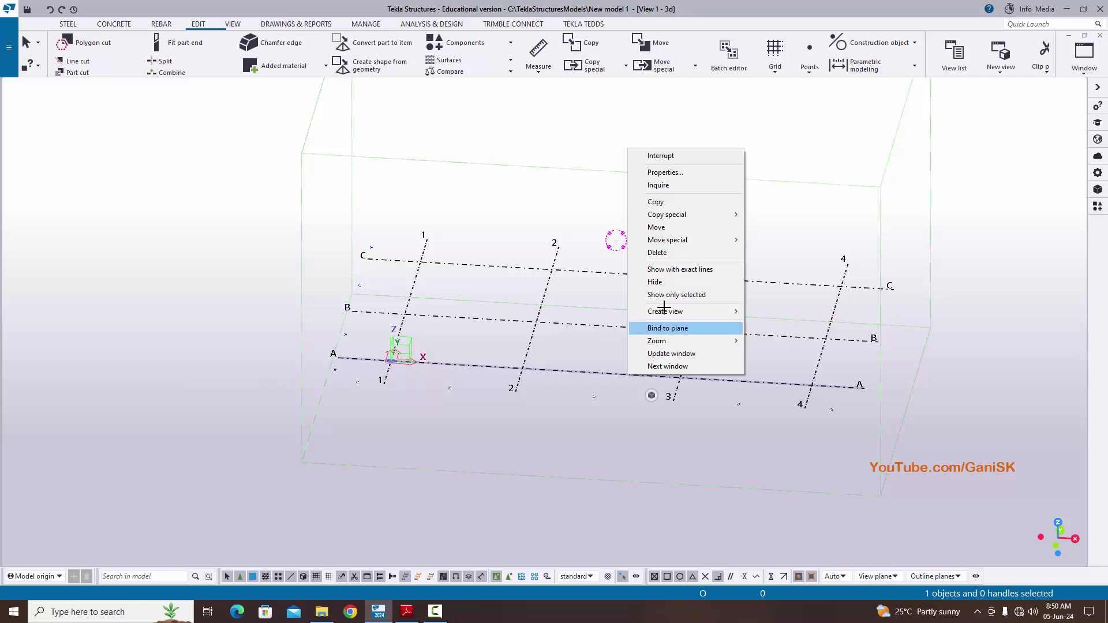
{"action": "mouse_move", "coordinate": [679, 311]}
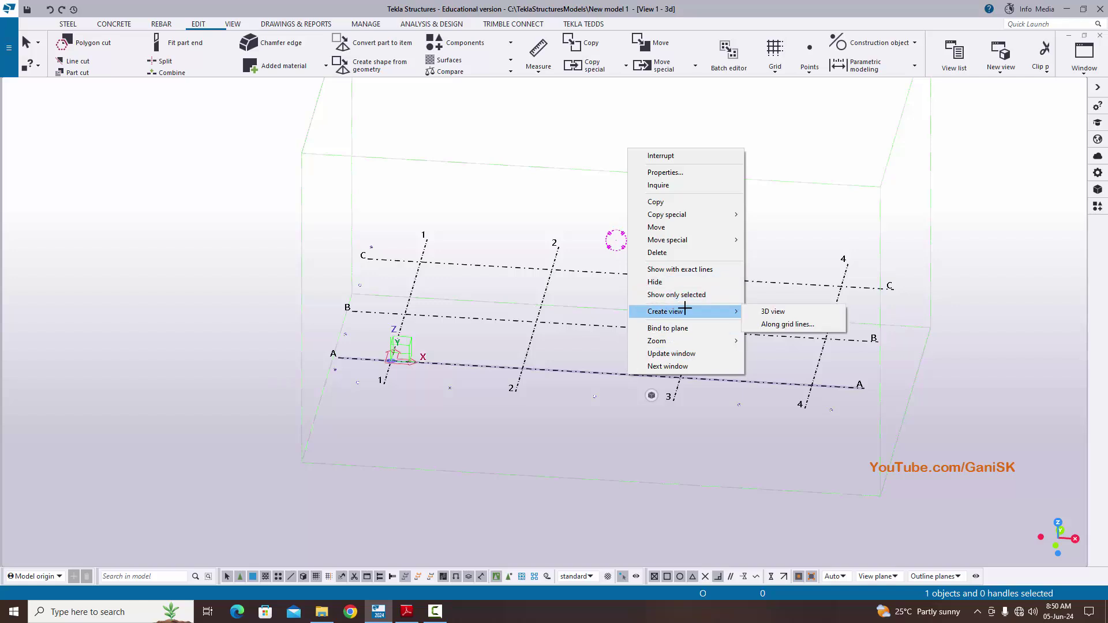
{"action": "left_click", "coordinate": [780, 323]}
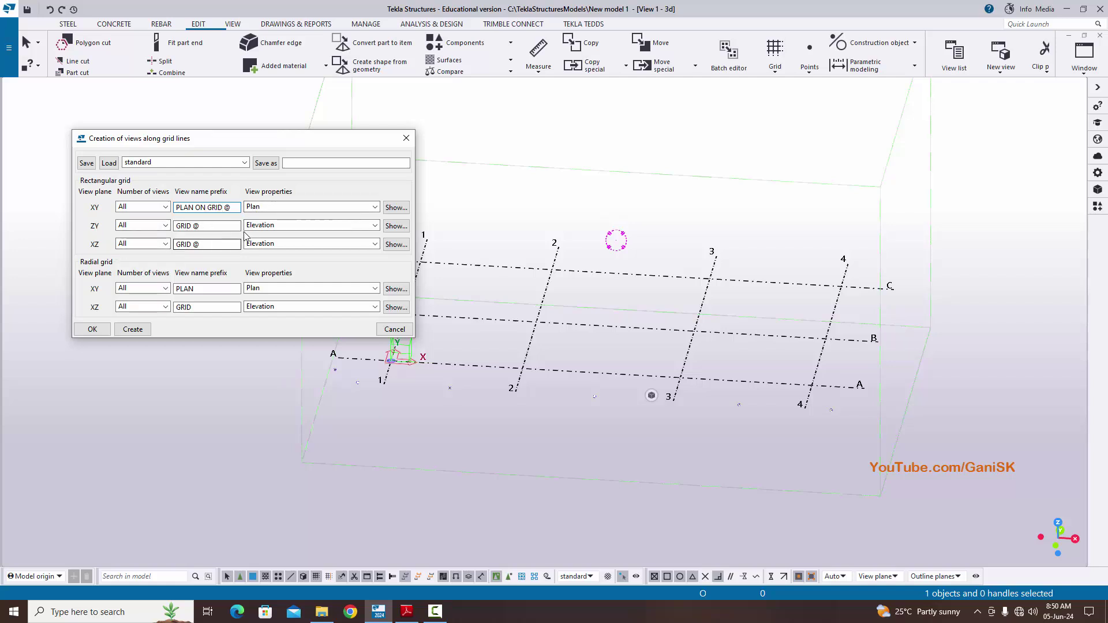
{"action": "left_click", "coordinate": [191, 226]}
{"action": "type", "text": "ELEVATI"}
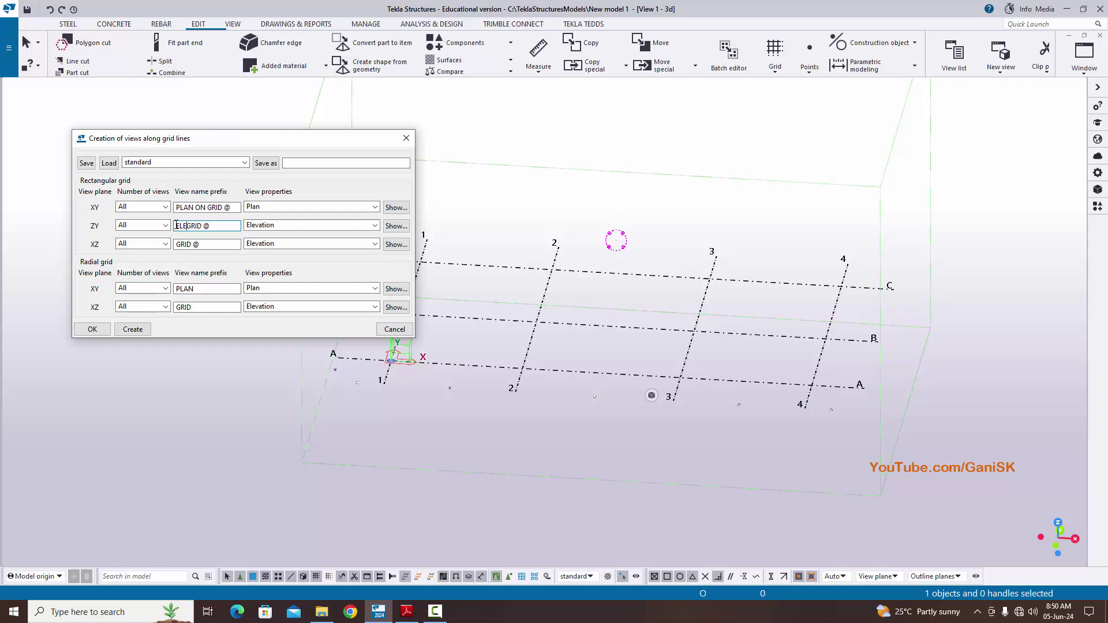
{"action": "type", "text": "ON ON"}
{"action": "left_click", "coordinate": [176, 245]}
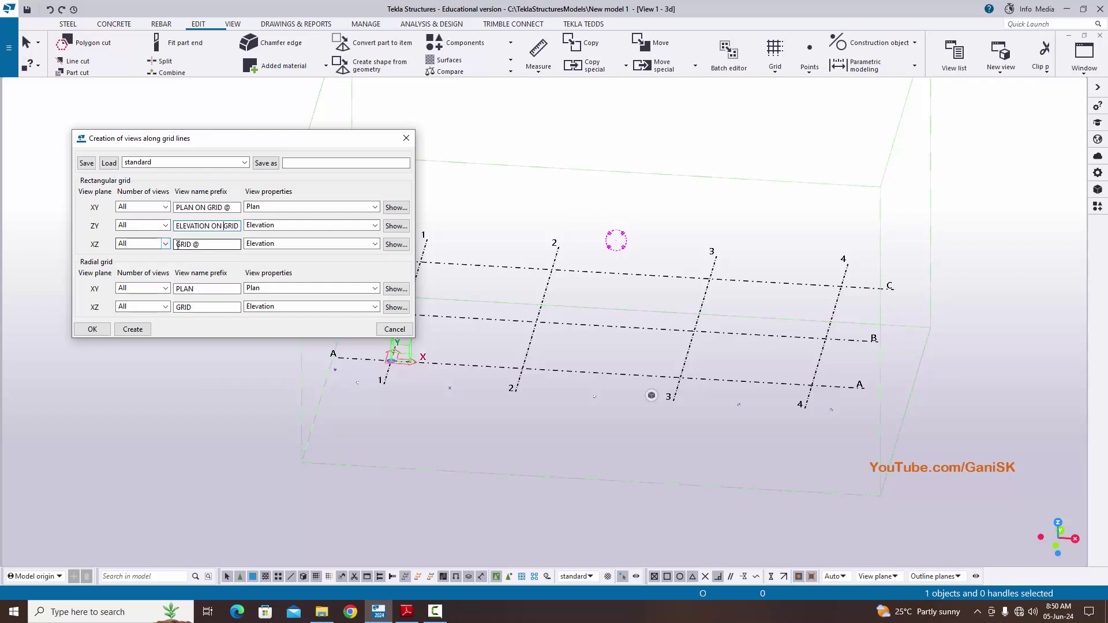
{"action": "type", "text": "ELE"}
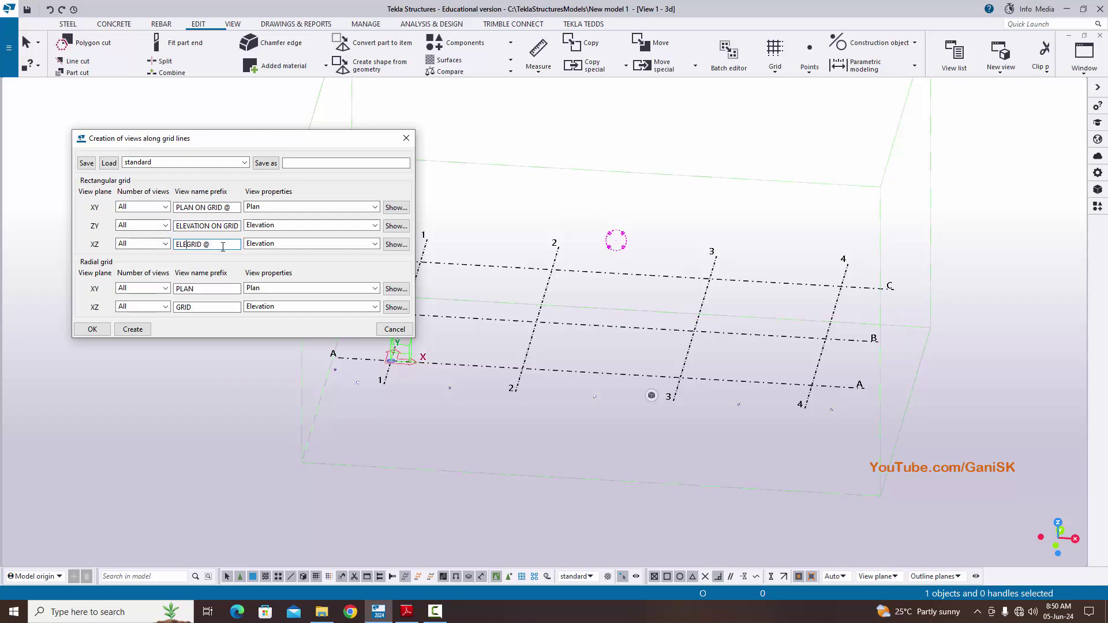
{"action": "type", "text": "VATION ON"}
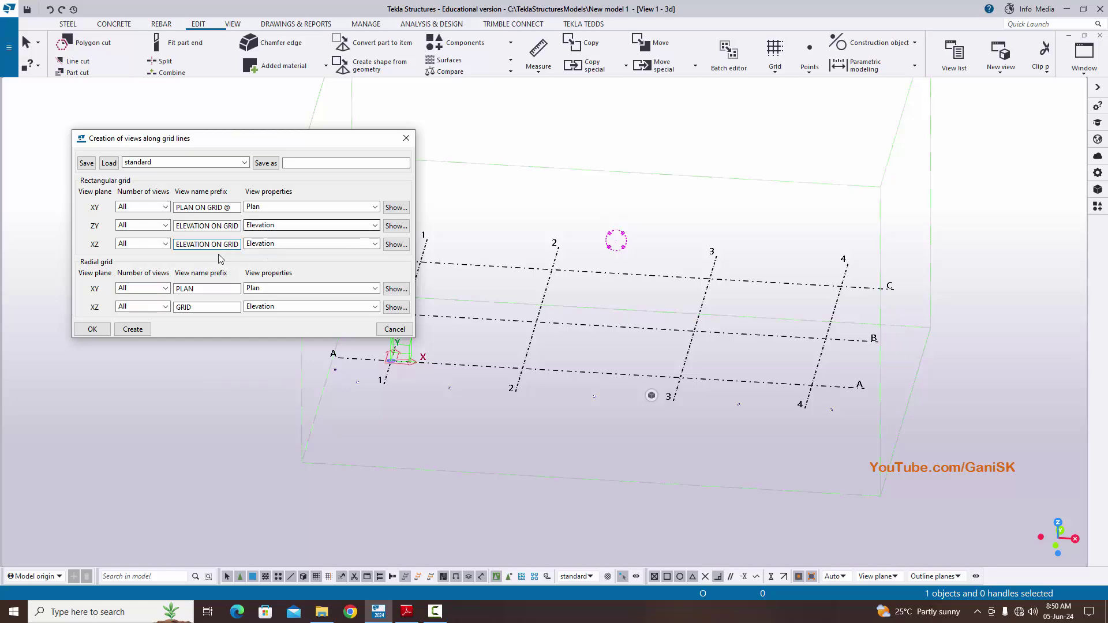
Step: Create all the views along the grid lines and enlarge the resulting Views dialog vertically while narrowing its width
{"action": "left_click", "coordinate": [116, 333]}
{"action": "left_click", "coordinate": [94, 329]}
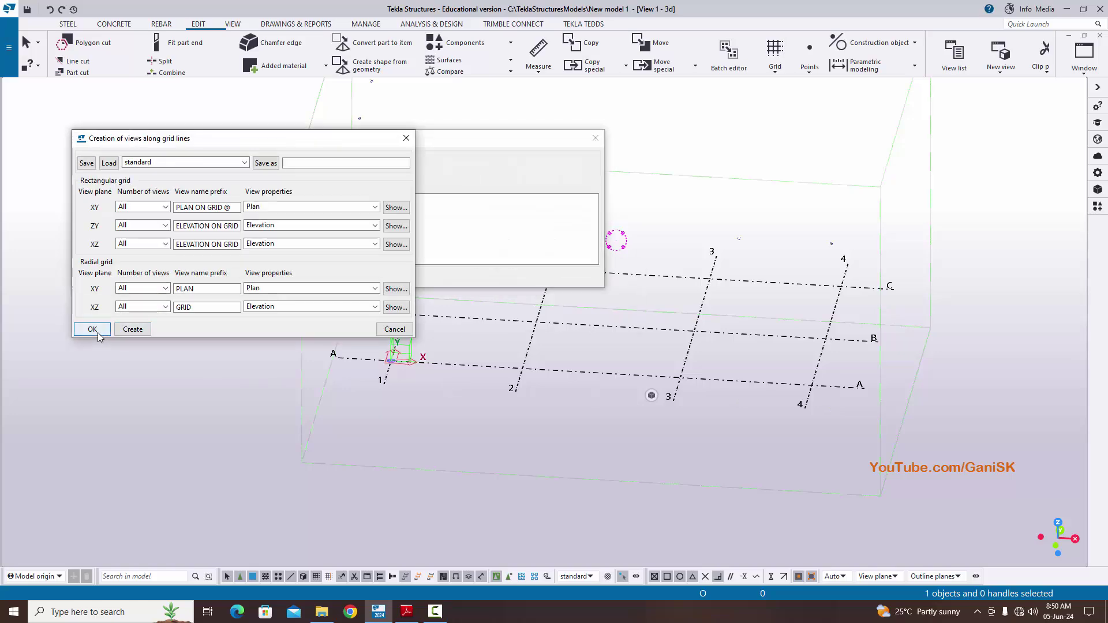
{"action": "left_click_drag", "start_coordinate": [280, 287], "coordinate": [254, 385]}
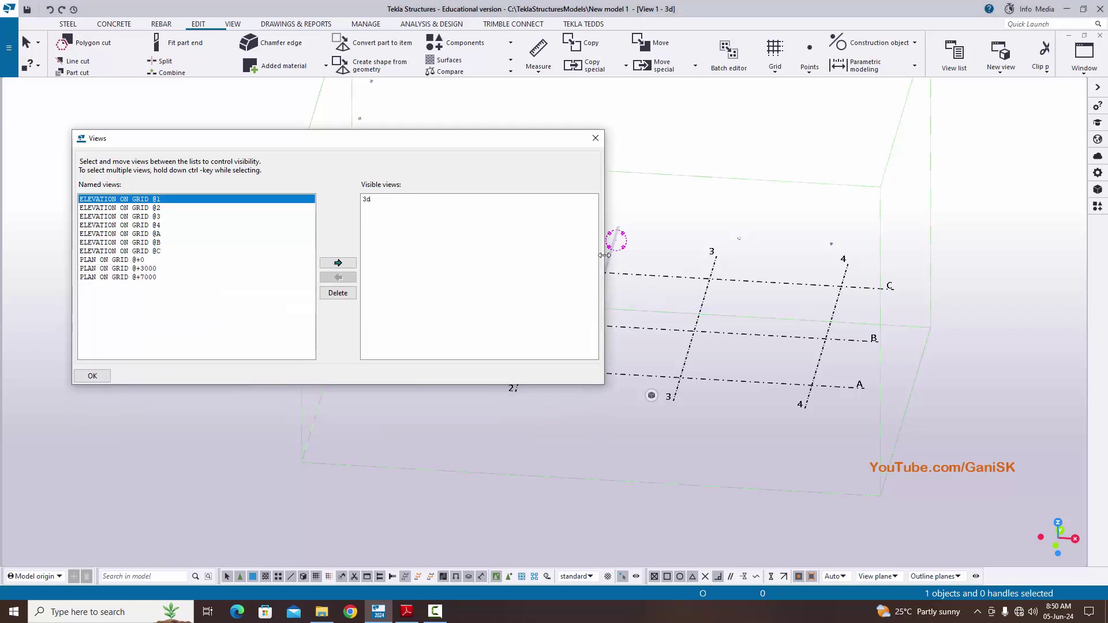
{"action": "left_click_drag", "start_coordinate": [604, 255], "coordinate": [460, 257]}
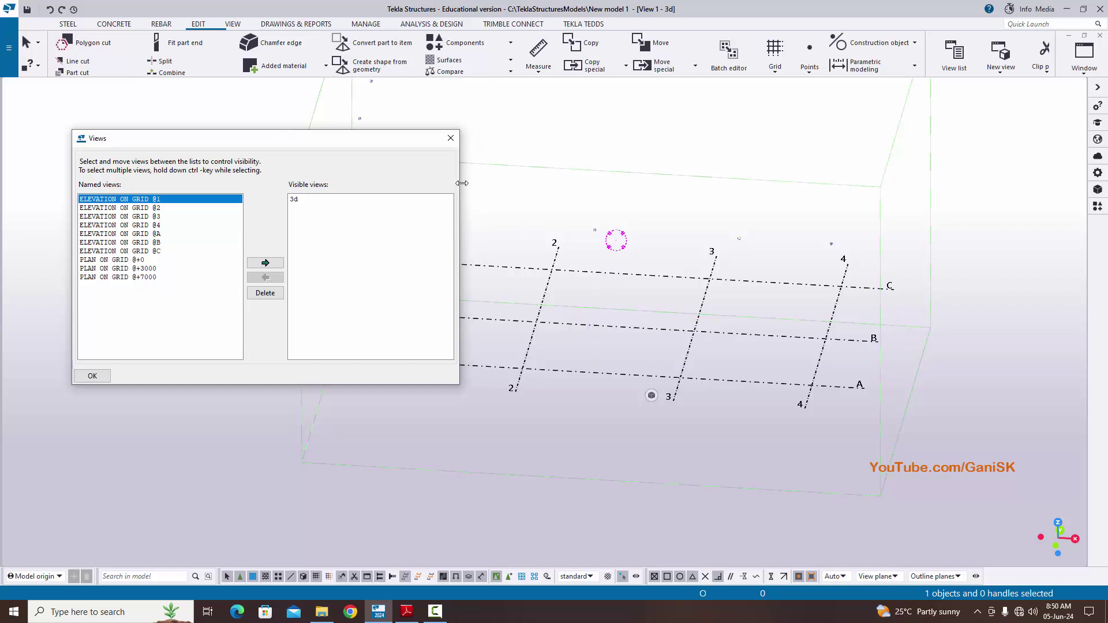
{"action": "left_click_drag", "start_coordinate": [464, 183], "coordinate": [405, 254]}
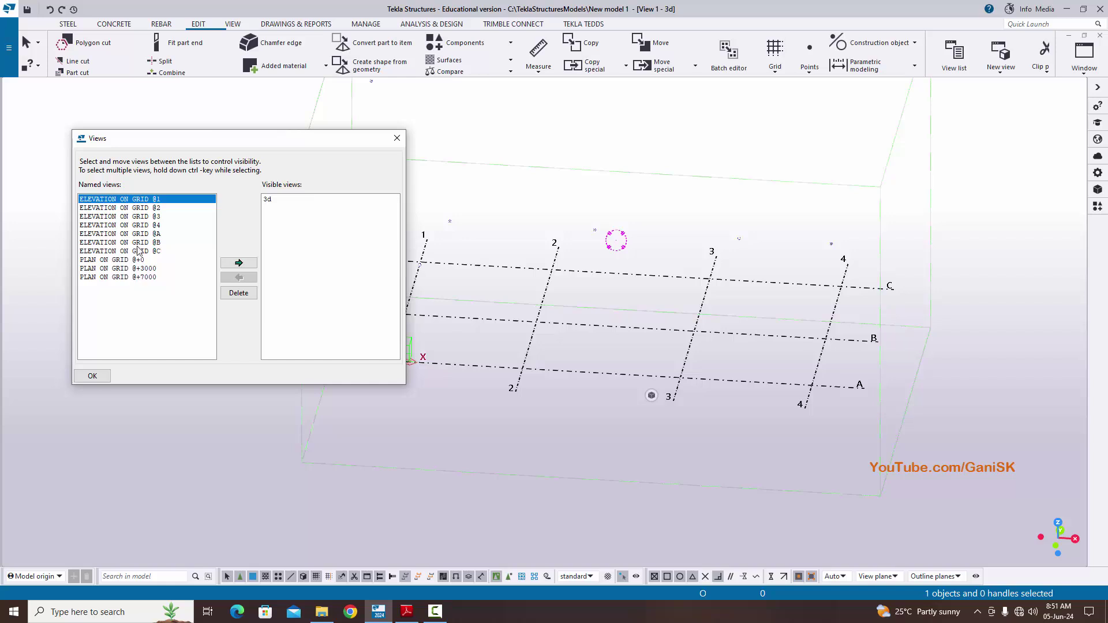
Step: Close the Views dialog and reopen the list of named views
{"action": "left_click", "coordinate": [397, 139]}
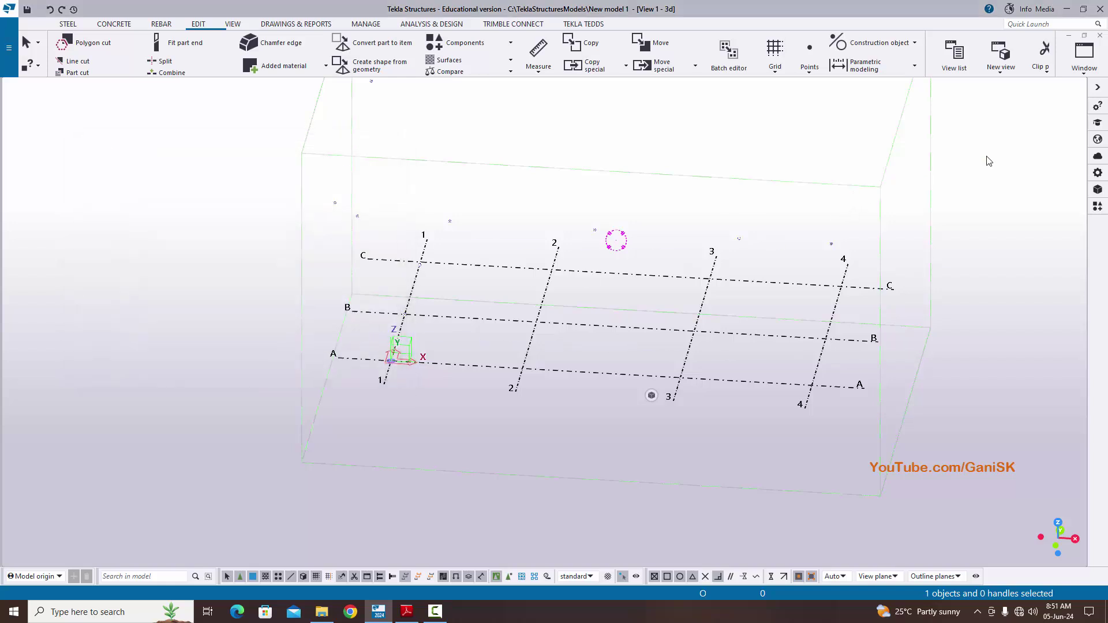
{"action": "left_click", "coordinate": [1083, 60]}
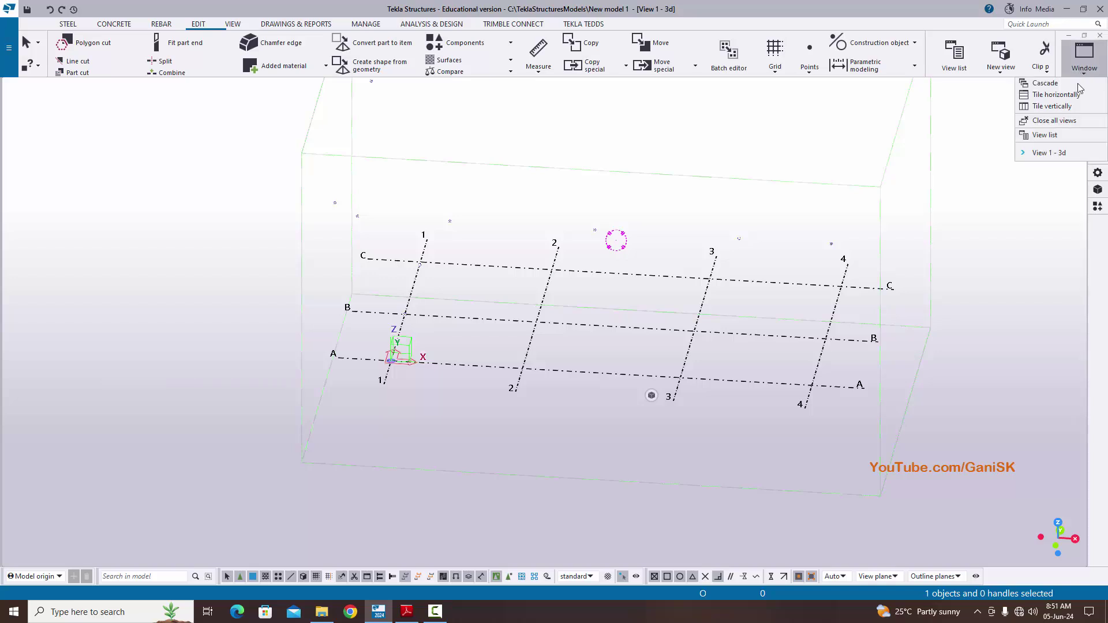
{"action": "left_click", "coordinate": [1068, 137]}
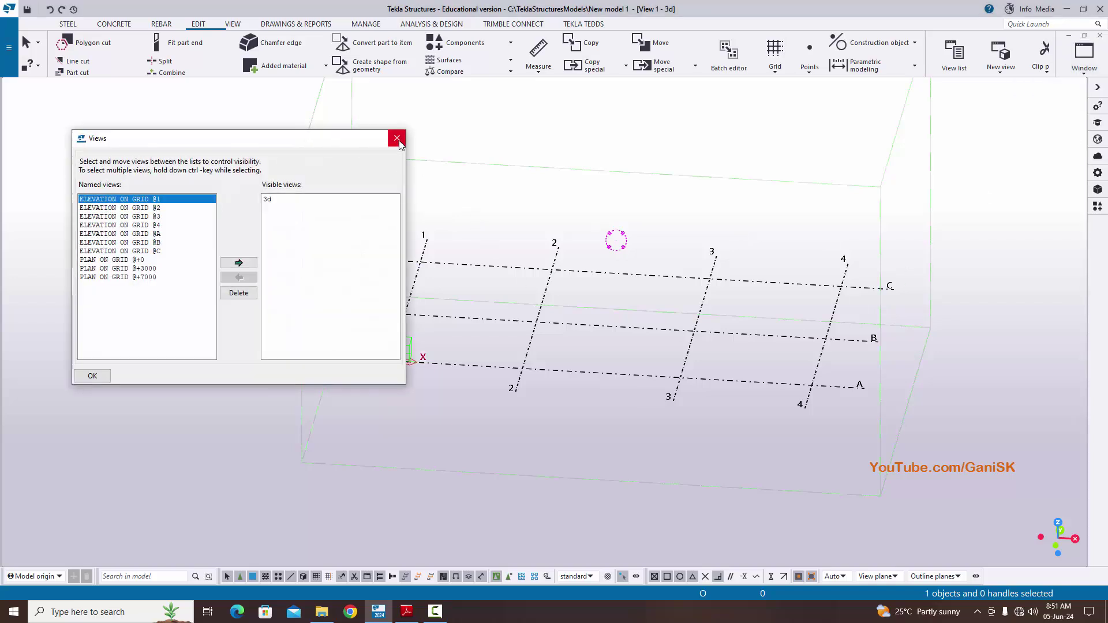
Step: Close the Views dialog, reopen and close it through the view list command, and bring it up and dismiss it once more
{"action": "left_click", "coordinate": [397, 138]}
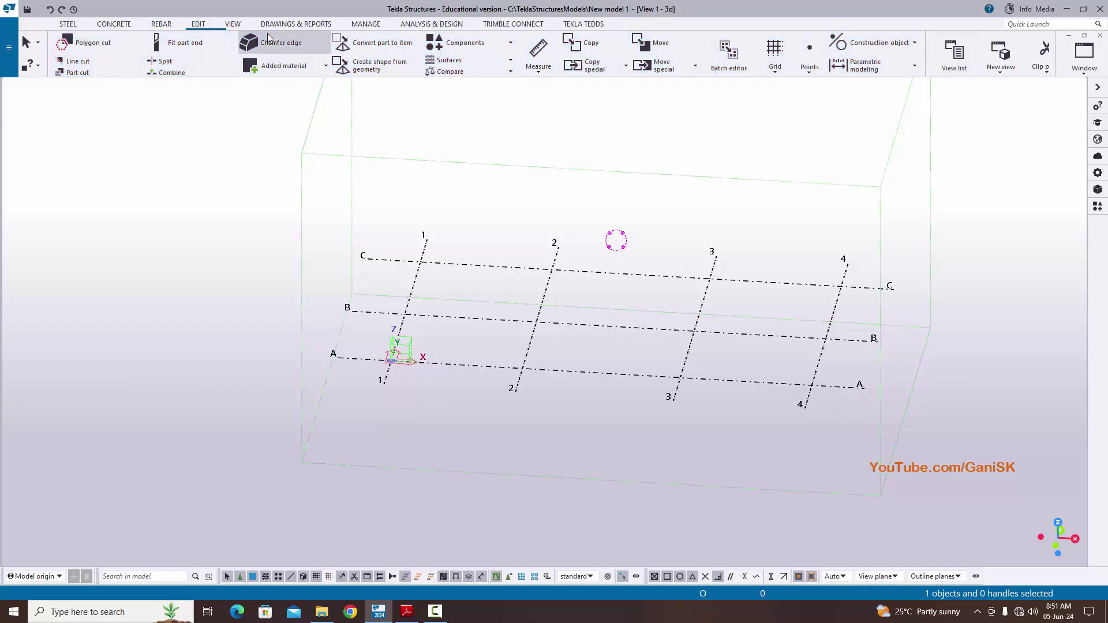
{"action": "left_click", "coordinate": [233, 24]}
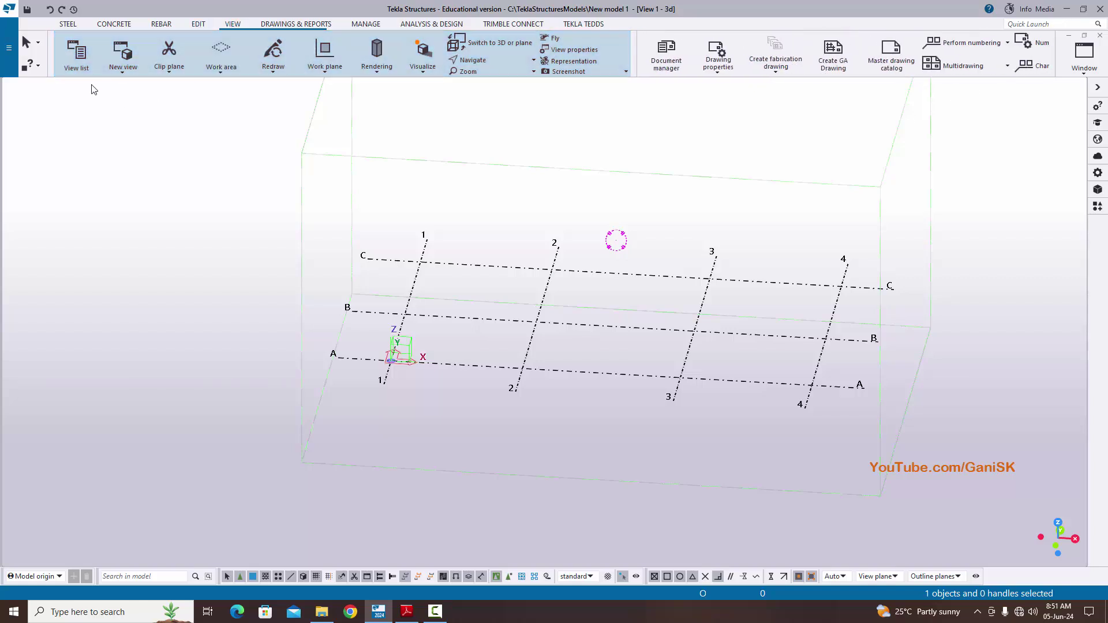
{"action": "left_click", "coordinate": [77, 53]}
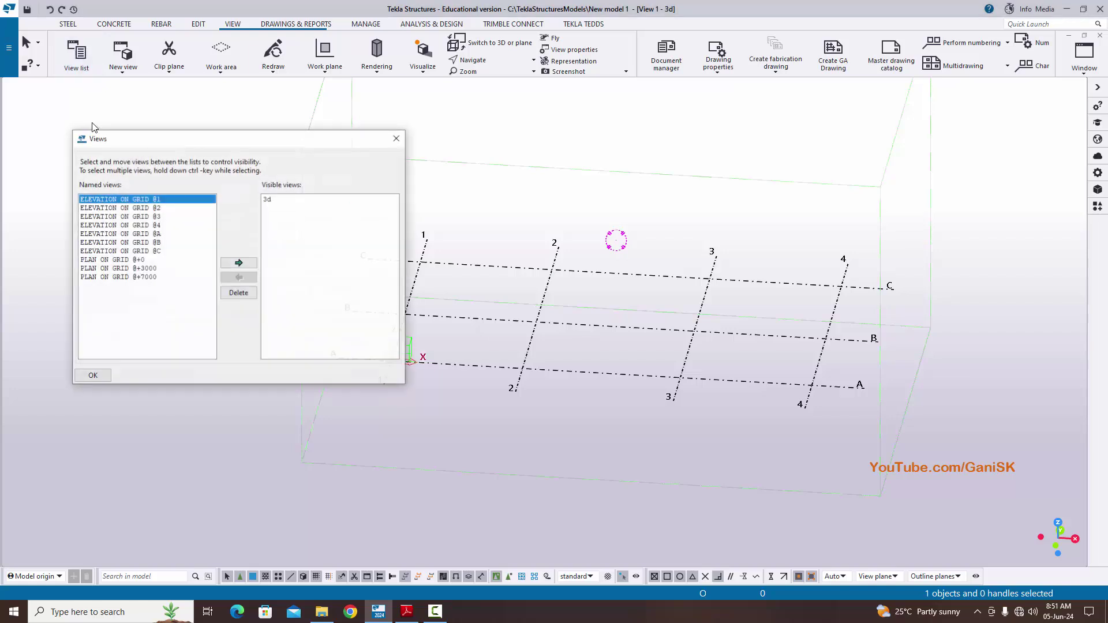
{"action": "left_click", "coordinate": [397, 139]}
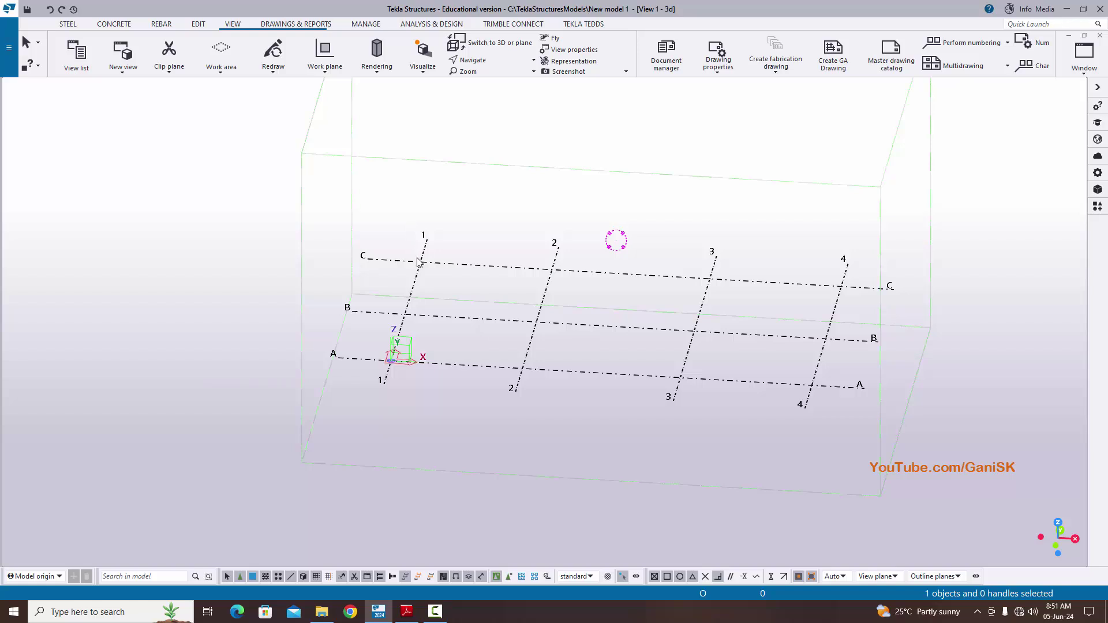
{"action": "key", "text": "ctrl+i"}
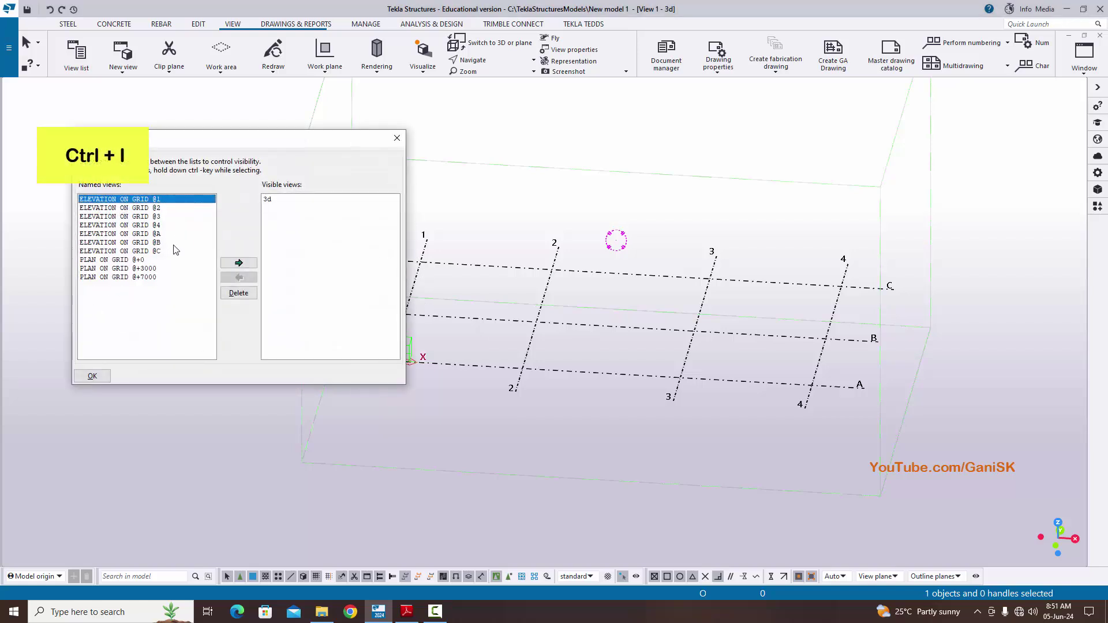
{"action": "left_click", "coordinate": [397, 139]}
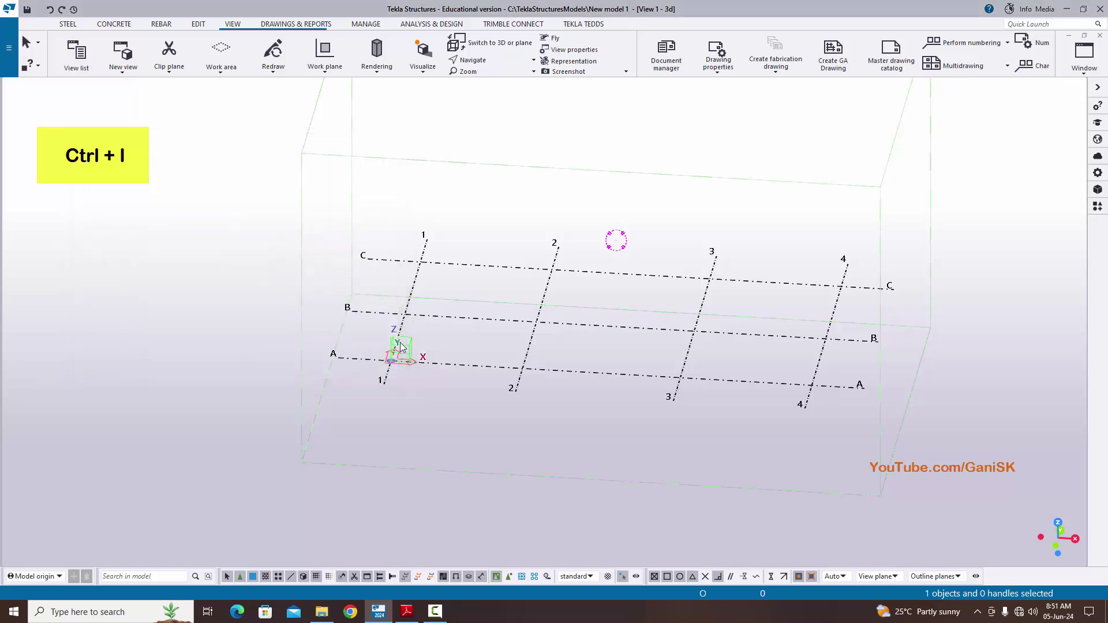
Step: Check the plan and elevation layout in the reference PDF and return to the Tekla Structures model
{"action": "scroll", "coordinate": [455, 379], "scroll_direction": "up", "scroll_amount": 2}
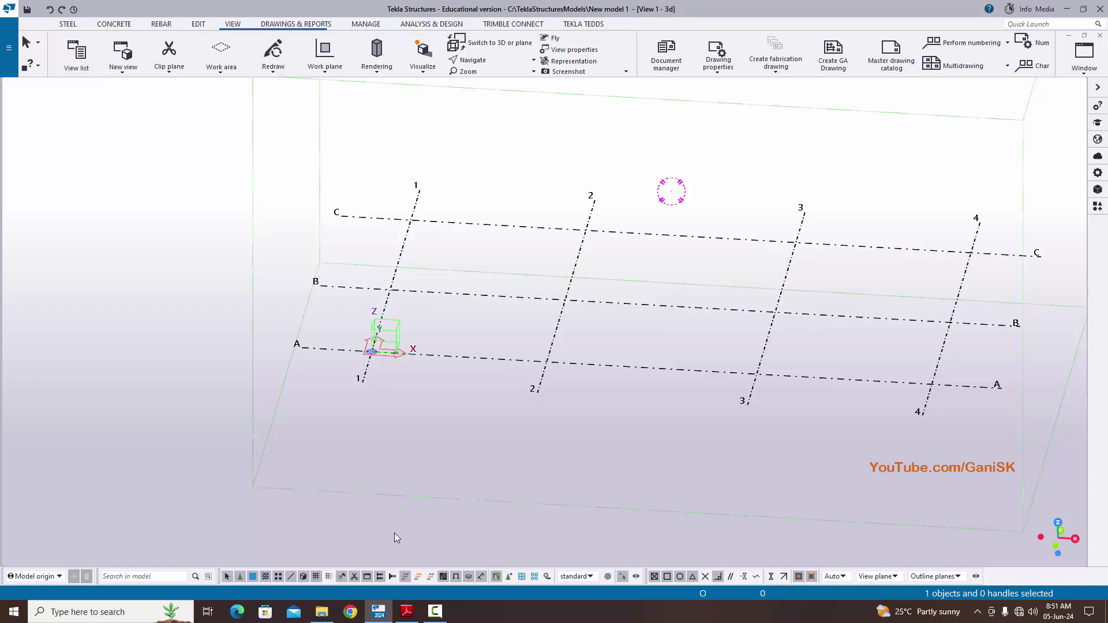
{"action": "left_click", "coordinate": [407, 611]}
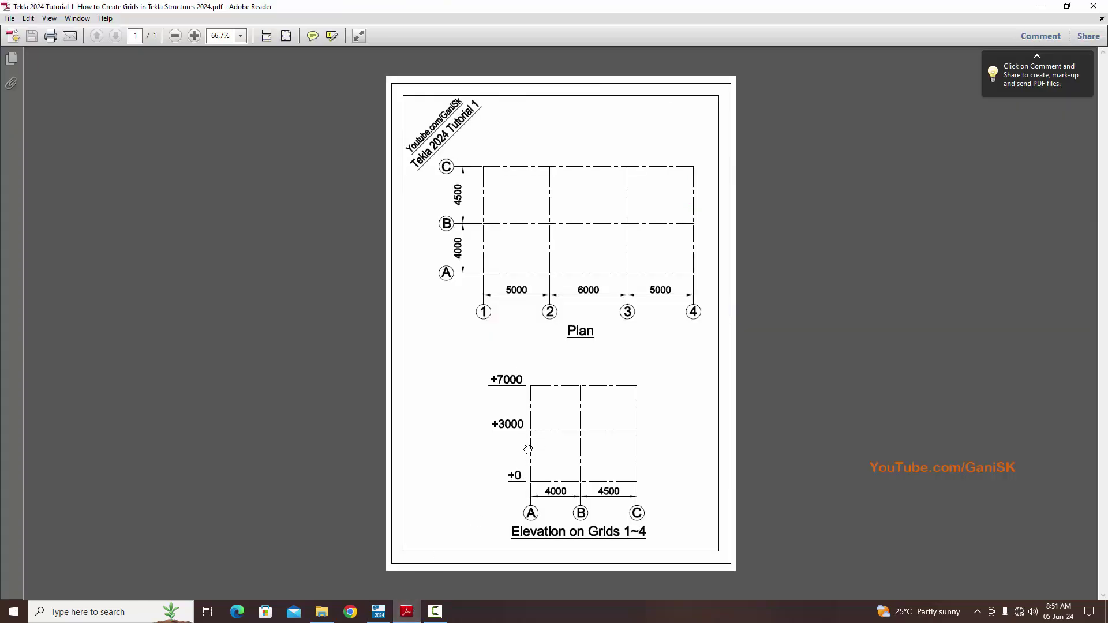
{"action": "left_click", "coordinate": [378, 613]}
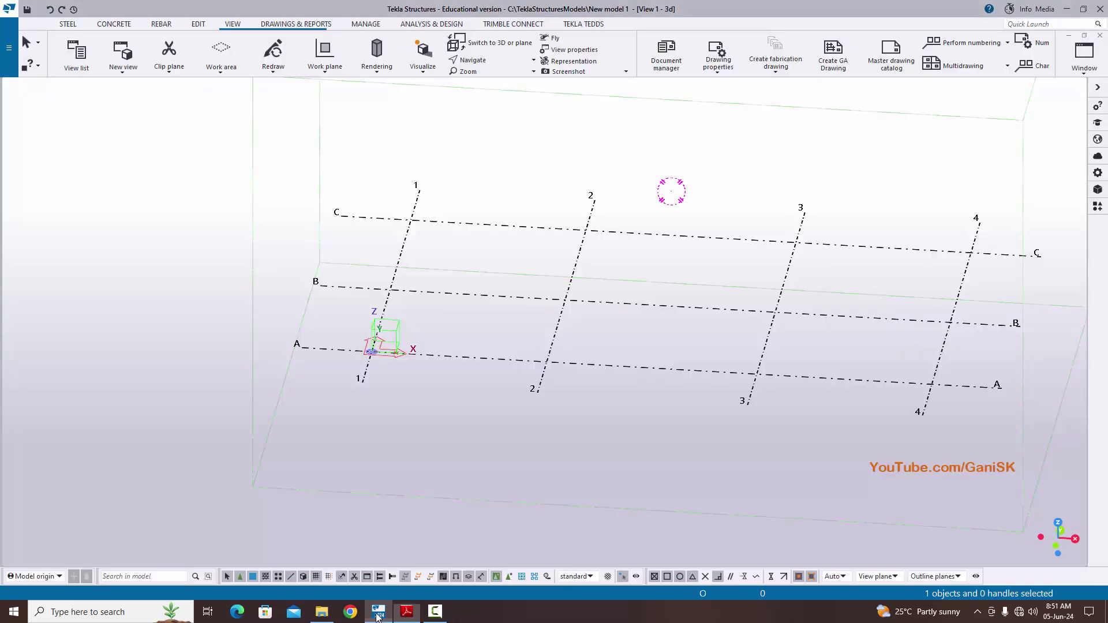
Step: Open the list of named views and make ELEVATION ON GRID @1 visible
{"action": "left_click", "coordinate": [1084, 56]}
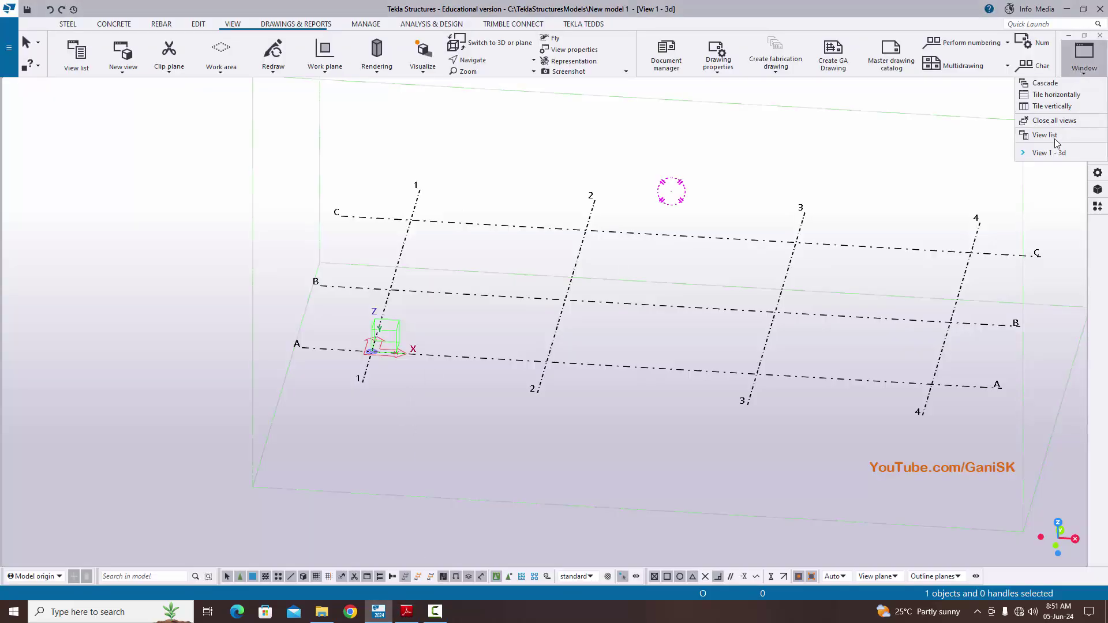
{"action": "left_click", "coordinate": [1060, 142]}
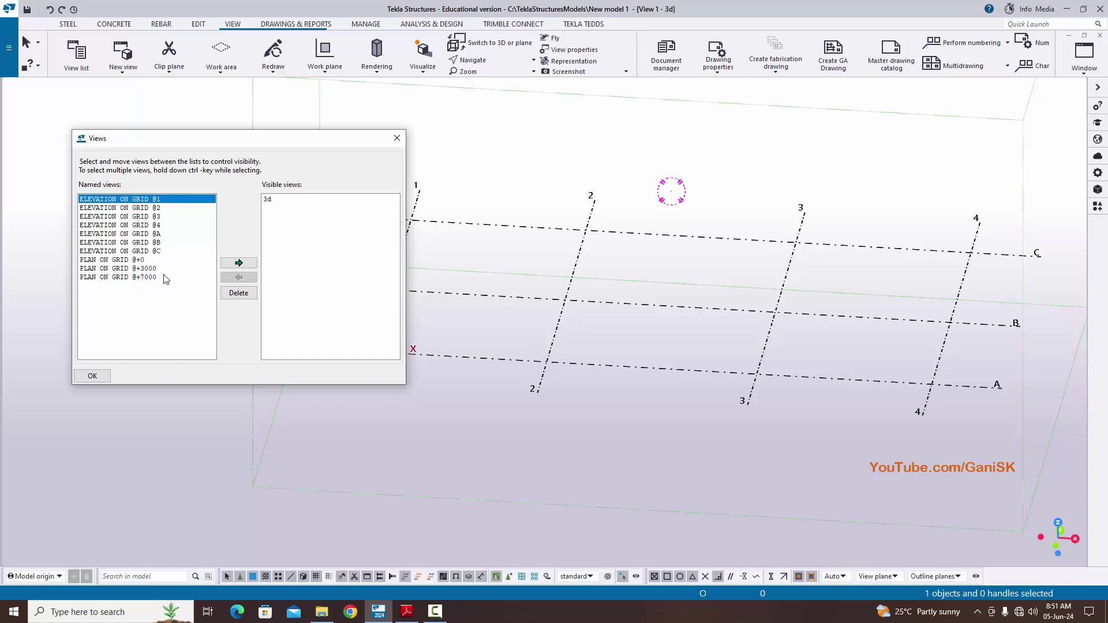
{"action": "left_click", "coordinate": [240, 265]}
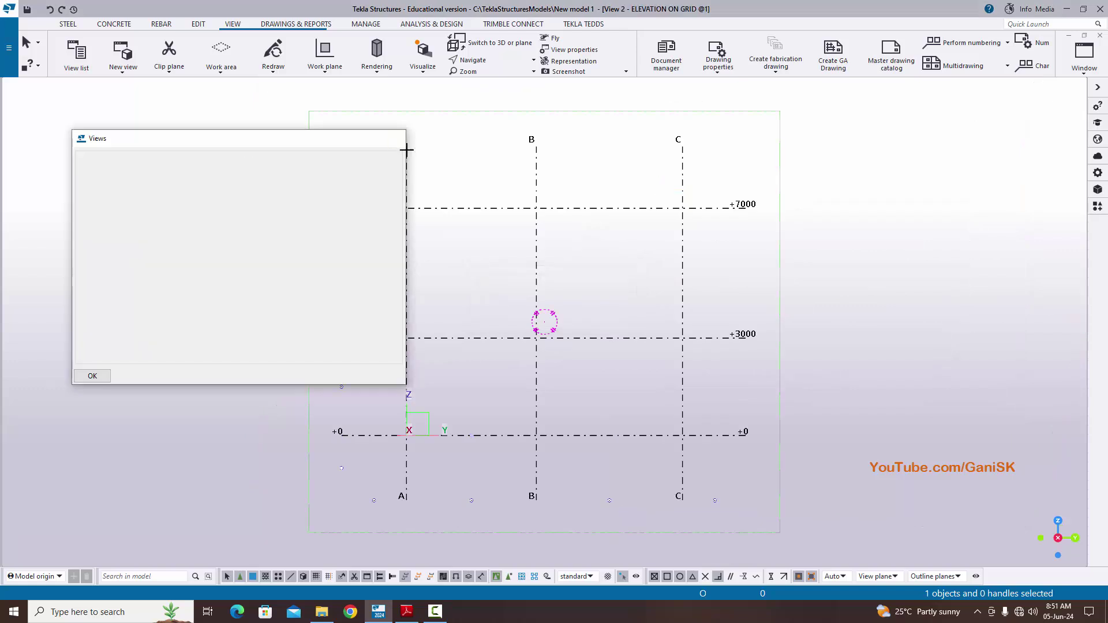
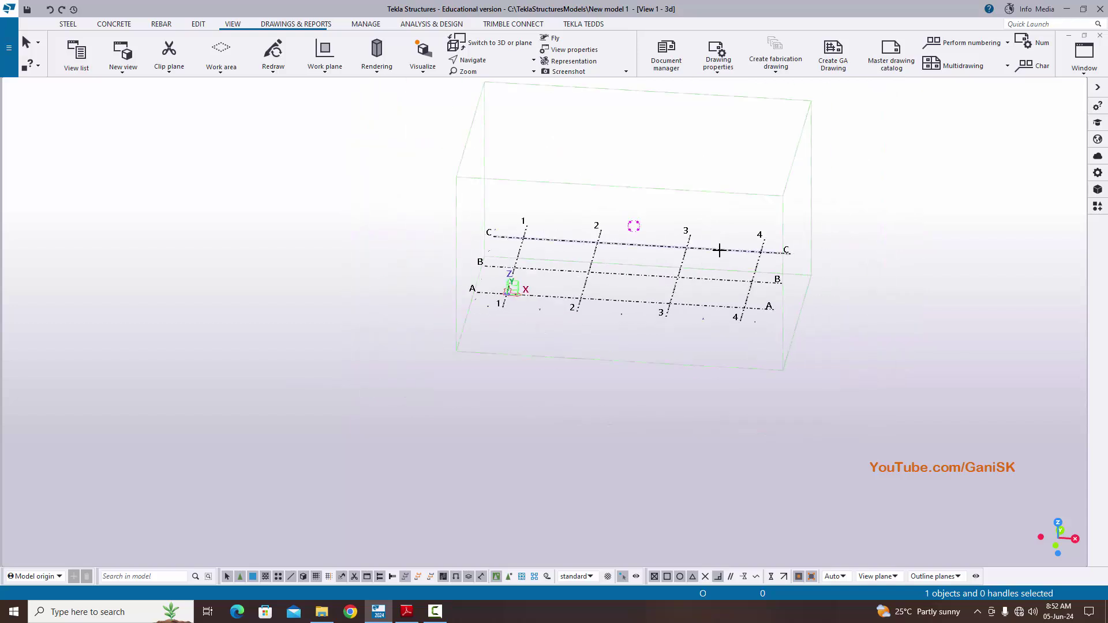
Step: Switch to the ELEVATION ON GRID @1 view and compare it with the elevation in the reference PDF
{"action": "left_click", "coordinate": [1084, 58]}
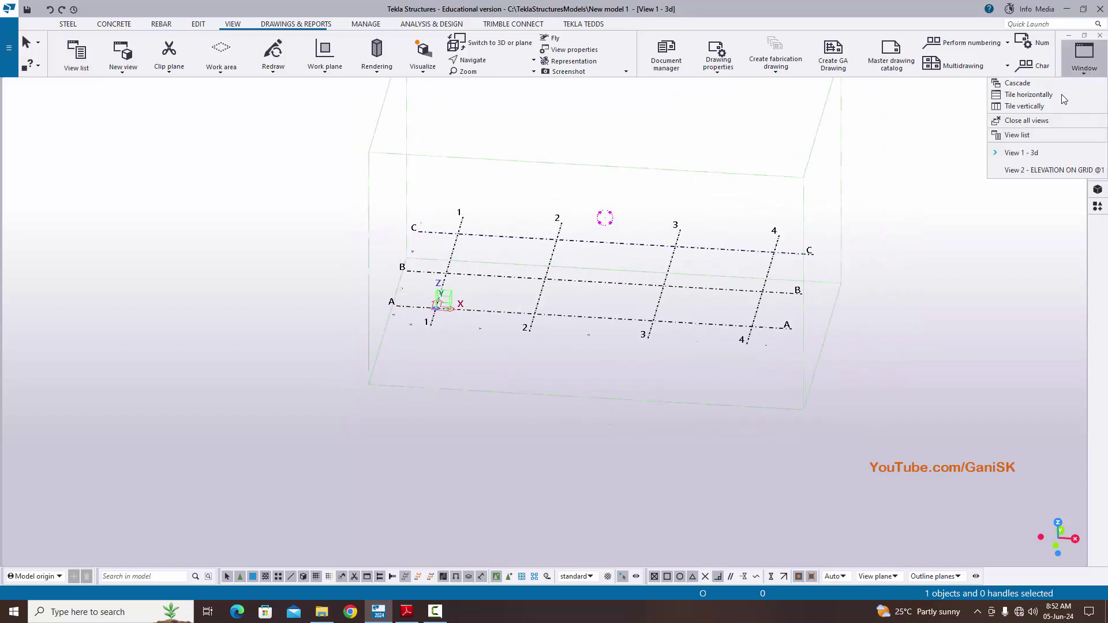
{"action": "left_click", "coordinate": [1038, 170]}
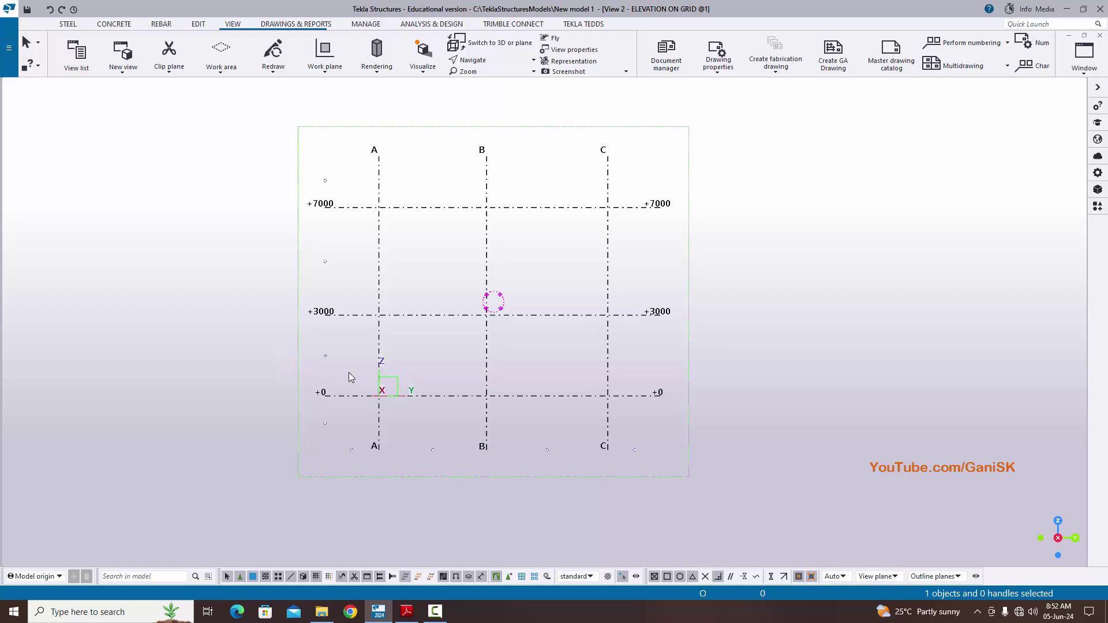
{"action": "scroll", "coordinate": [349, 373], "scroll_direction": "up", "scroll_amount": 1}
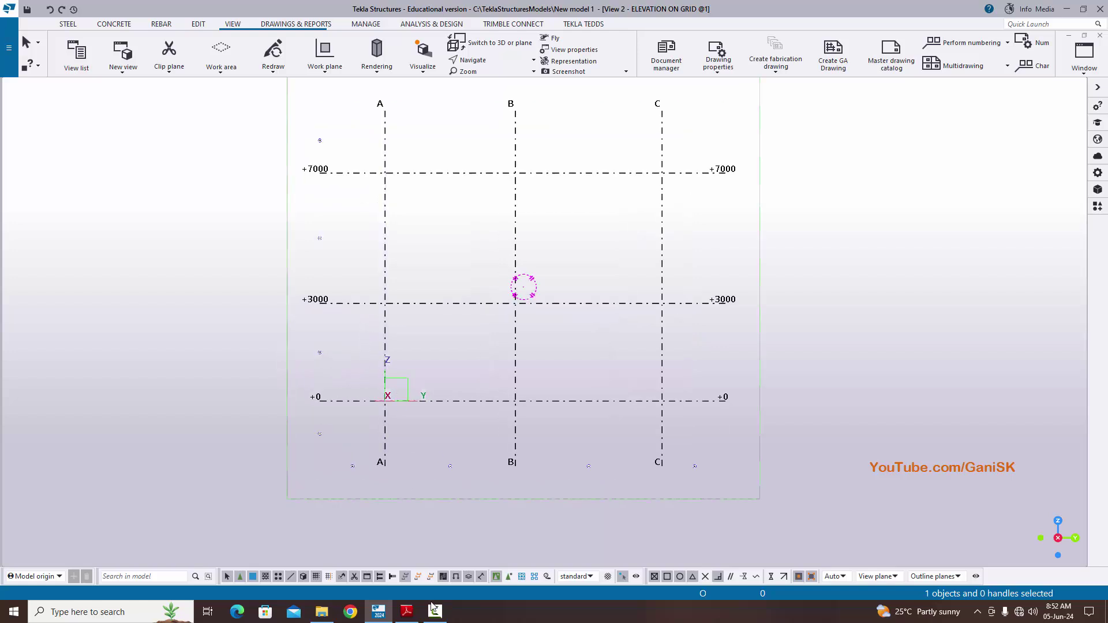
{"action": "left_click", "coordinate": [406, 612]}
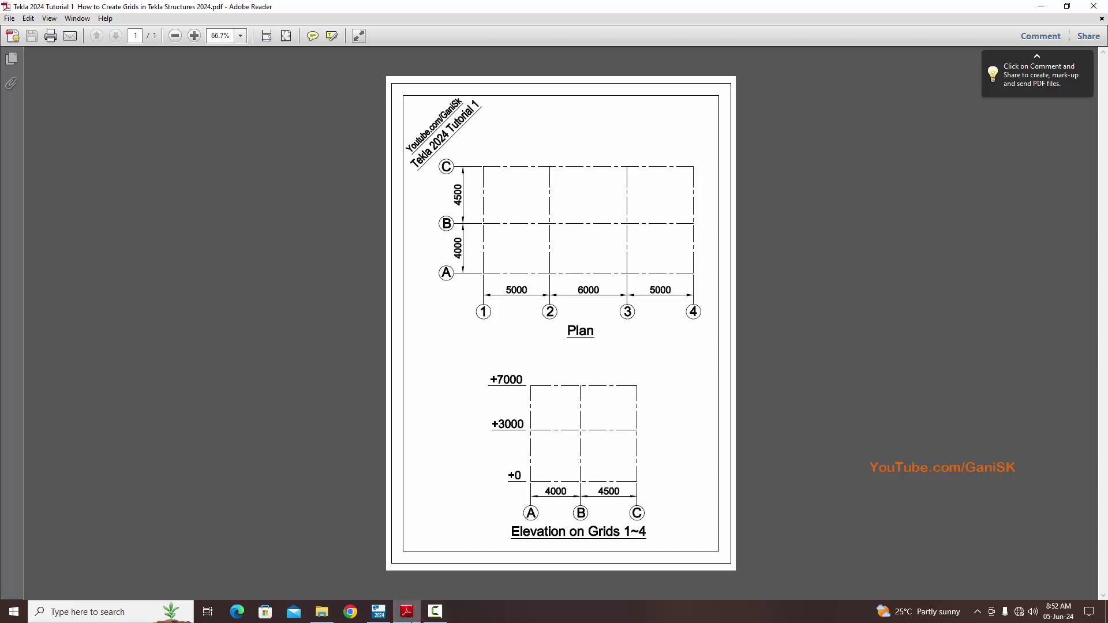
{"action": "left_click", "coordinate": [406, 612]}
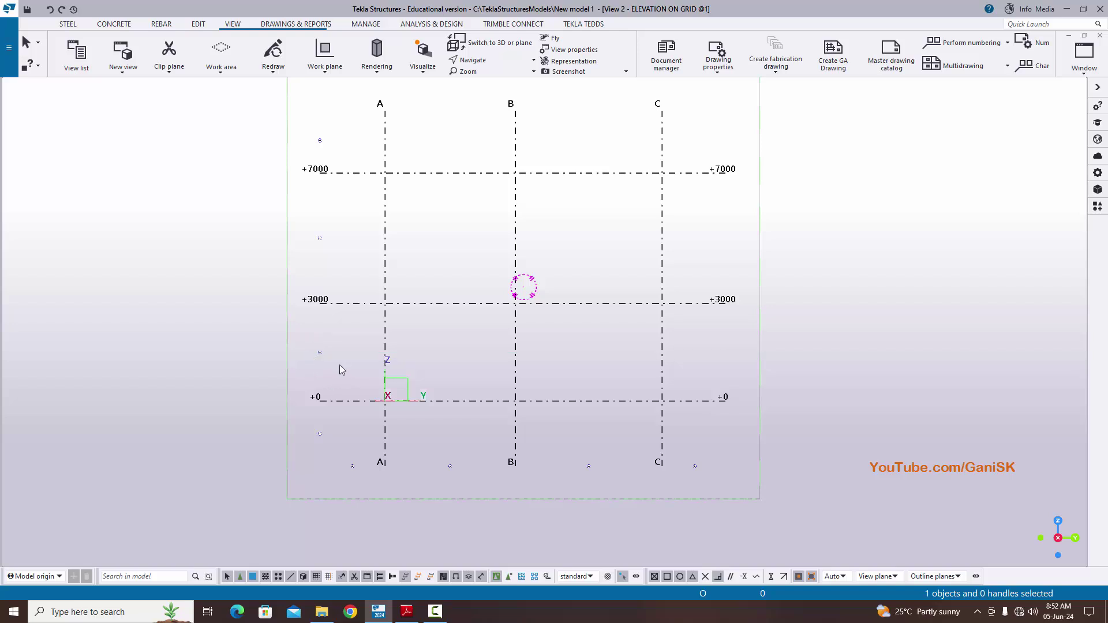
Step: Measure the vertical distance along grid A between the +0 and +3000 levels, placing the dimension outside grid A
{"action": "left_click", "coordinate": [197, 24]}
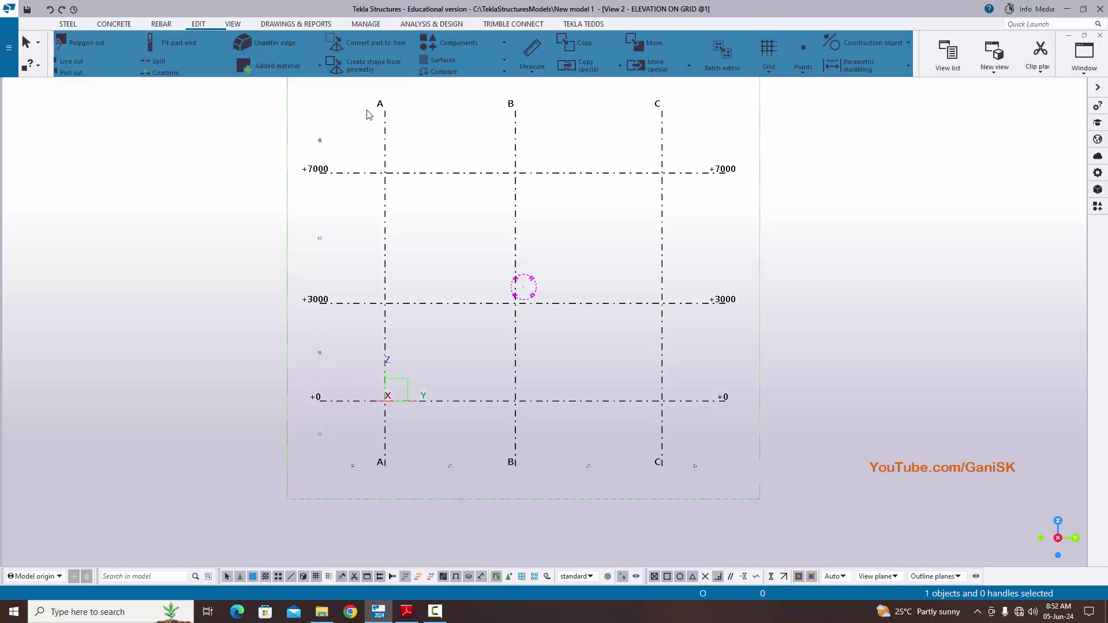
{"action": "left_click", "coordinate": [538, 68]}
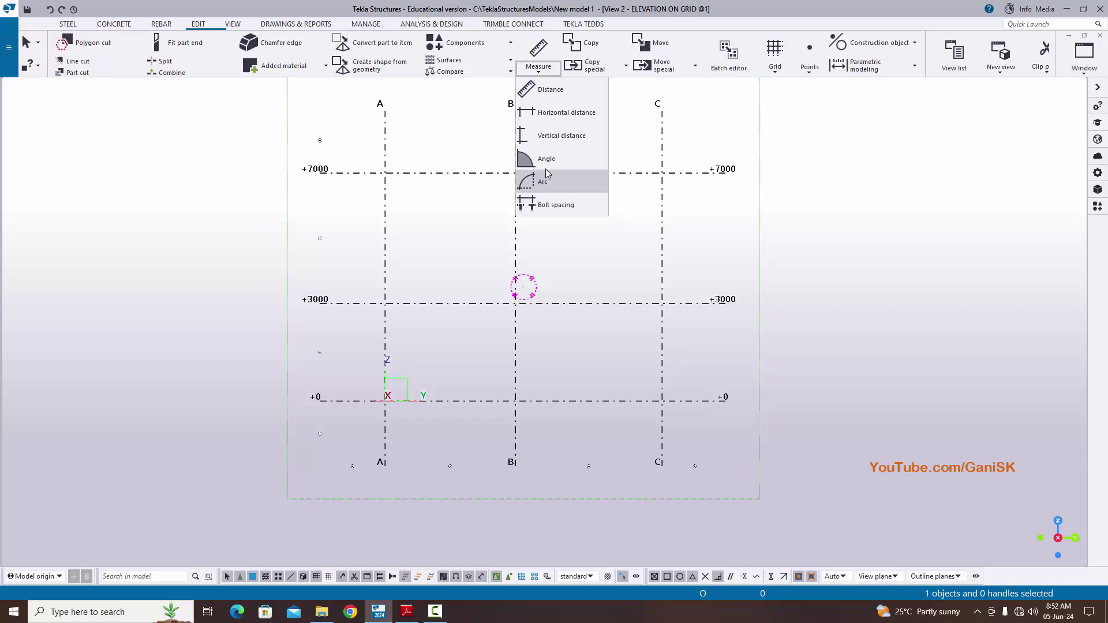
{"action": "left_click", "coordinate": [559, 136]}
{"action": "scroll", "coordinate": [386, 398], "scroll_direction": "up", "scroll_amount": 2}
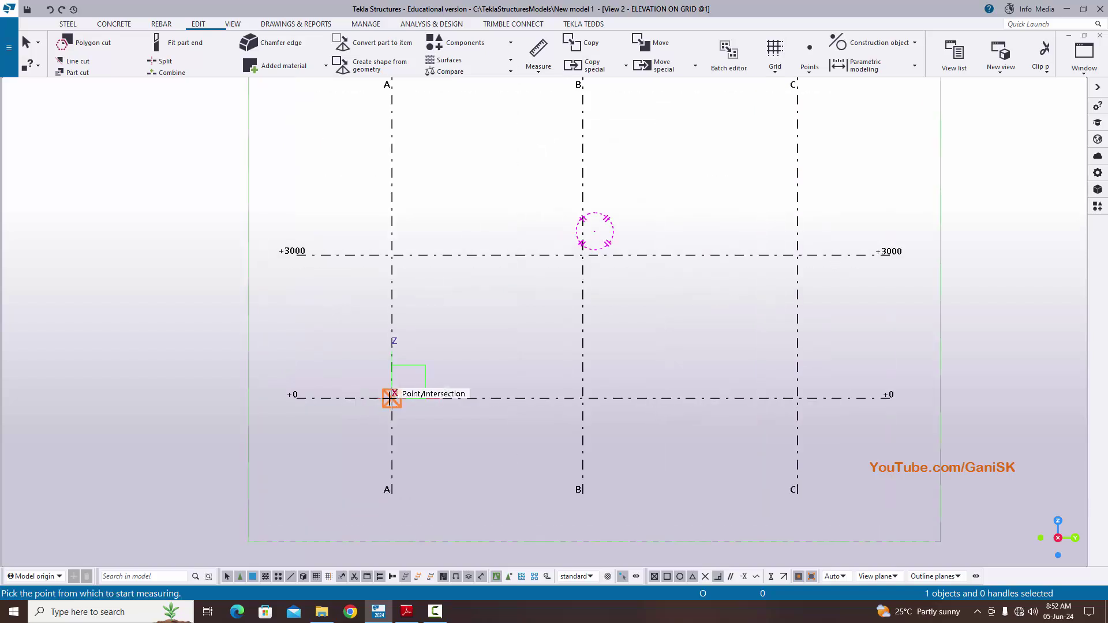
{"action": "left_click", "coordinate": [386, 399]}
{"action": "left_click", "coordinate": [391, 254]}
{"action": "left_click", "coordinate": [339, 323]}
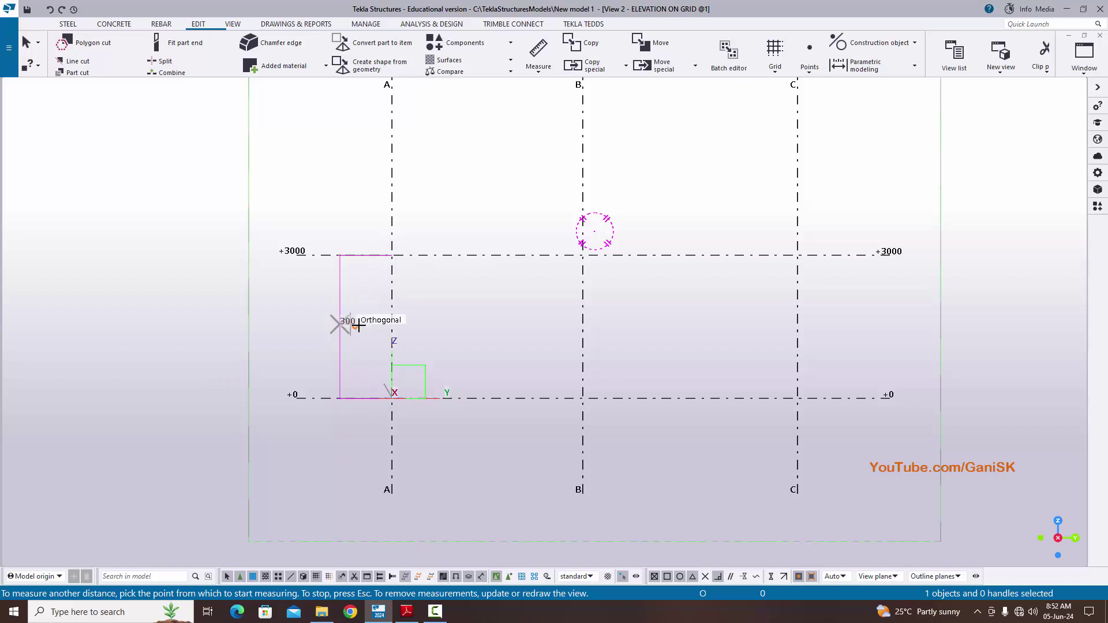
Step: Measure the vertical distance along grid A from the +0 level to the +7000 level and end the measuring command
{"action": "scroll", "coordinate": [363, 354], "scroll_direction": "down", "scroll_amount": 1}
{"action": "scroll", "coordinate": [366, 357], "scroll_direction": "down", "scroll_amount": 3}
{"action": "scroll", "coordinate": [369, 242], "scroll_direction": "up", "scroll_amount": 2}
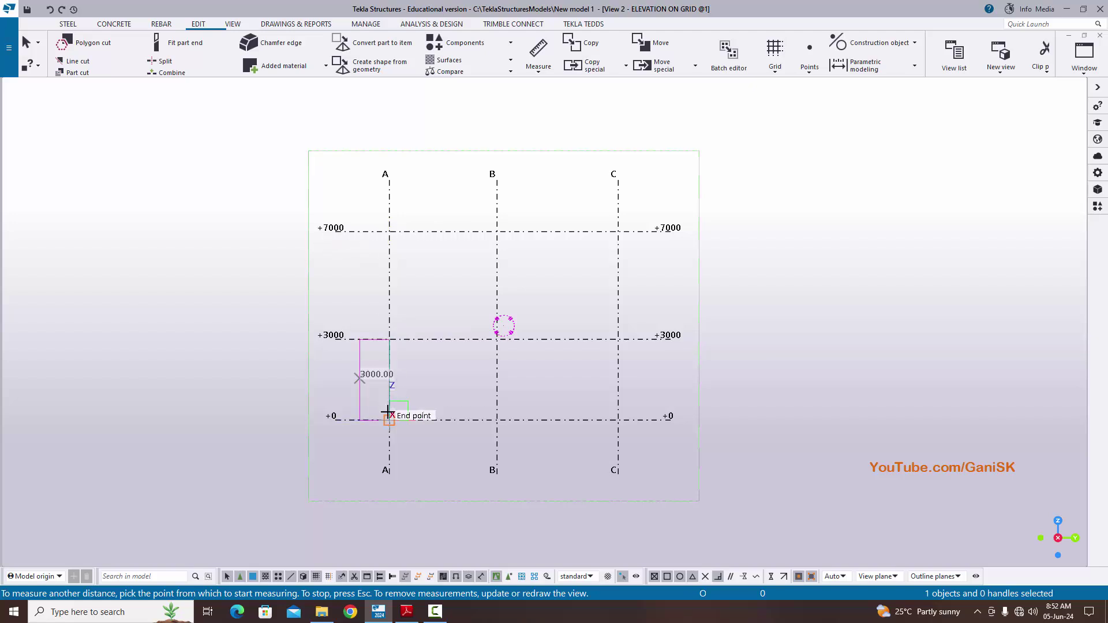
{"action": "left_click", "coordinate": [392, 391]}
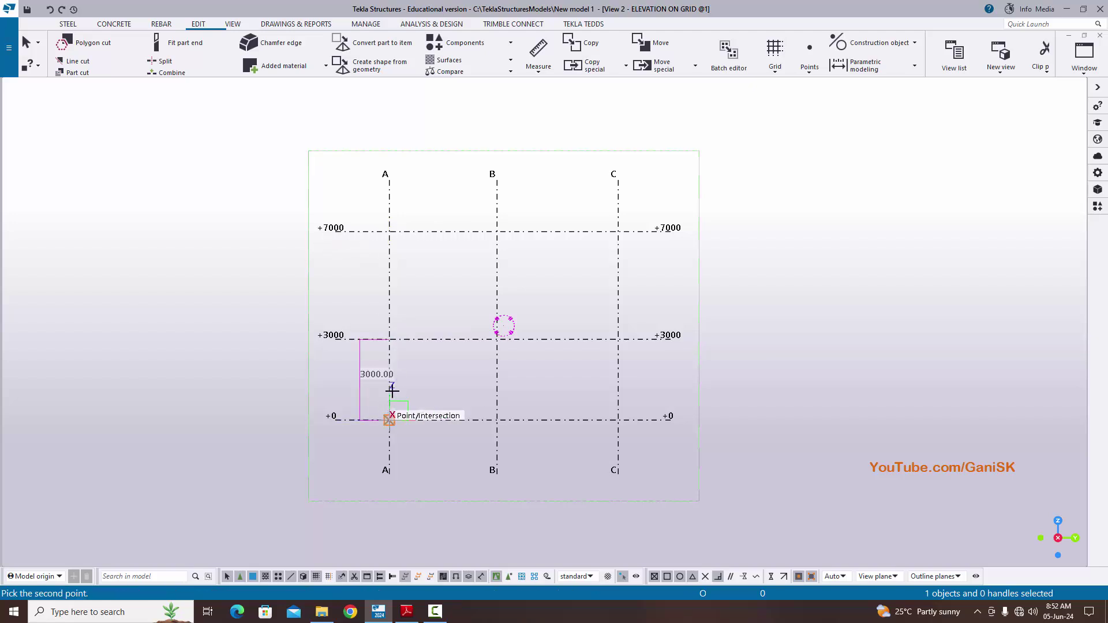
{"action": "left_click", "coordinate": [389, 231]}
{"action": "left_click", "coordinate": [306, 290]}
{"action": "scroll", "coordinate": [320, 342], "scroll_direction": "up", "scroll_amount": 4}
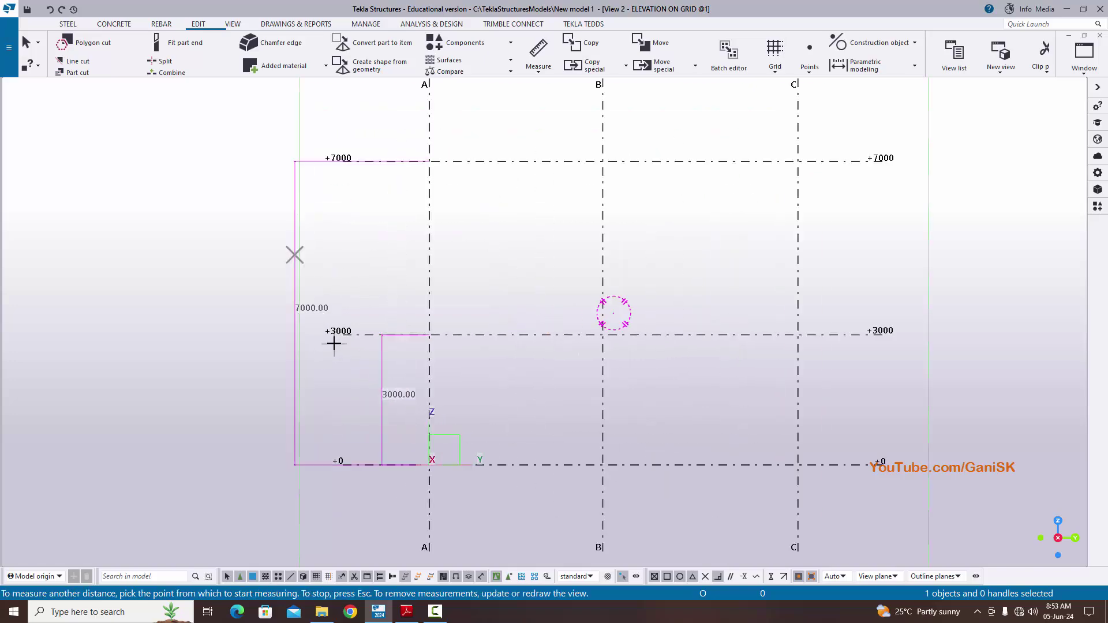
{"action": "right_click", "coordinate": [364, 200]}
{"action": "left_click", "coordinate": [381, 207]}
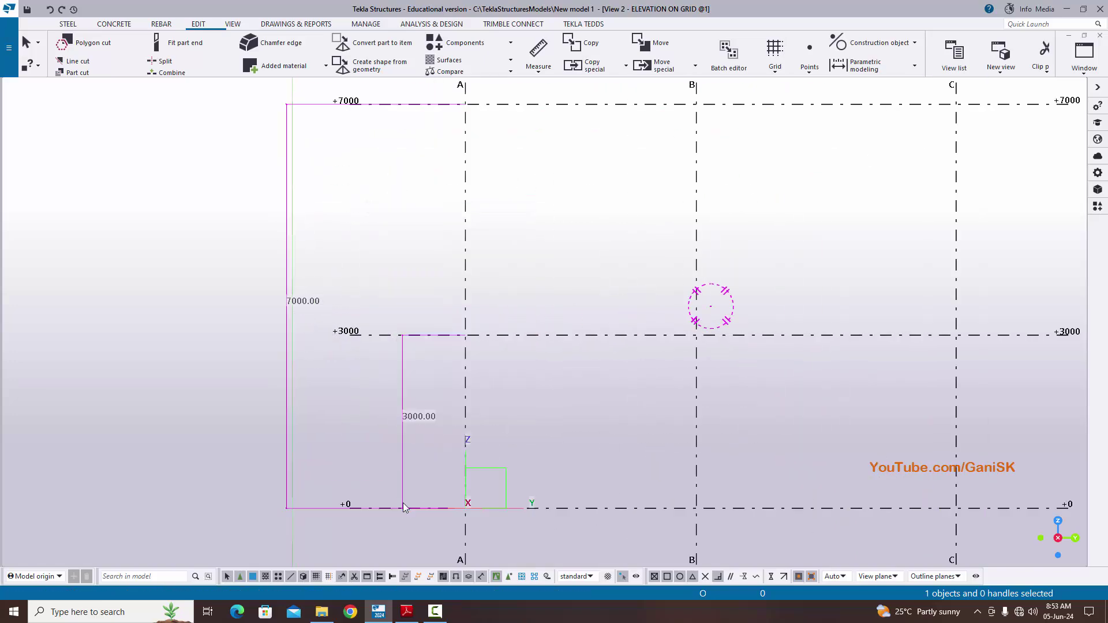
{"action": "scroll", "coordinate": [398, 484], "scroll_direction": "down", "scroll_amount": 6}
{"action": "scroll", "coordinate": [416, 463], "scroll_direction": "up", "scroll_amount": 3}
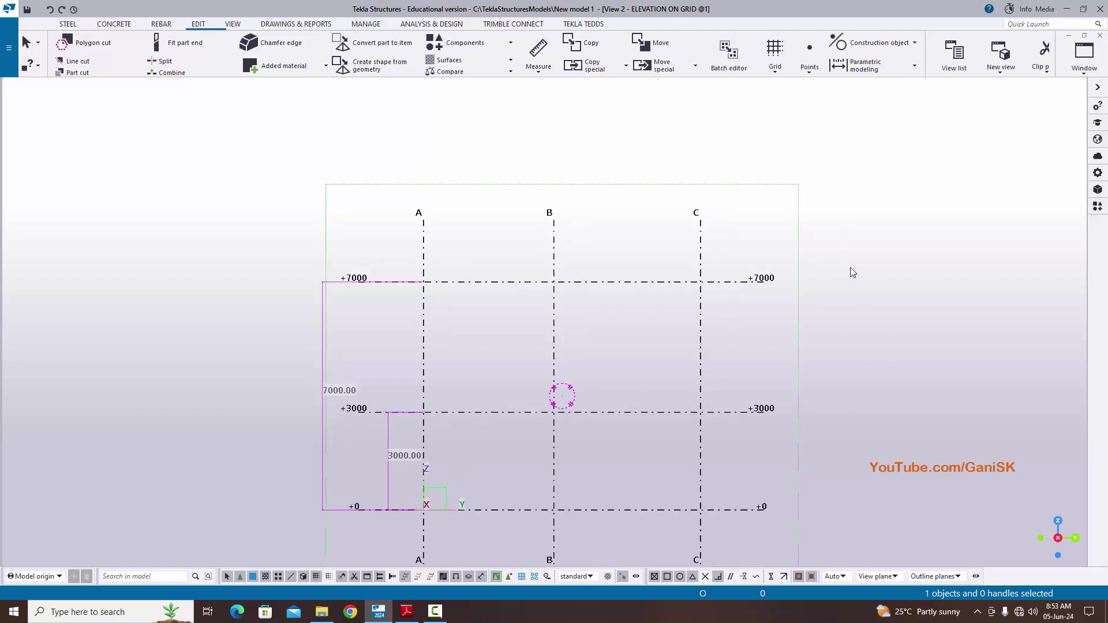
Step: Redraw the elevation view to clear the vertical measurements
{"action": "right_click", "coordinate": [845, 216]}
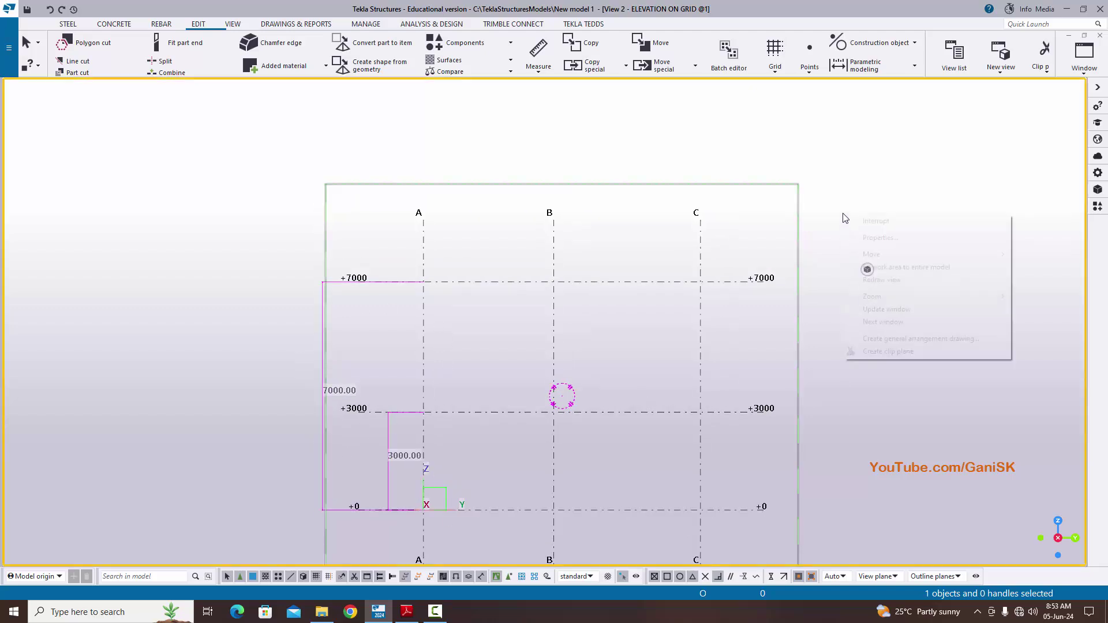
{"action": "left_click", "coordinate": [889, 283]}
{"action": "scroll", "coordinate": [476, 449], "scroll_direction": "down", "scroll_amount": 3}
{"action": "scroll", "coordinate": [466, 447], "scroll_direction": "up", "scroll_amount": 2}
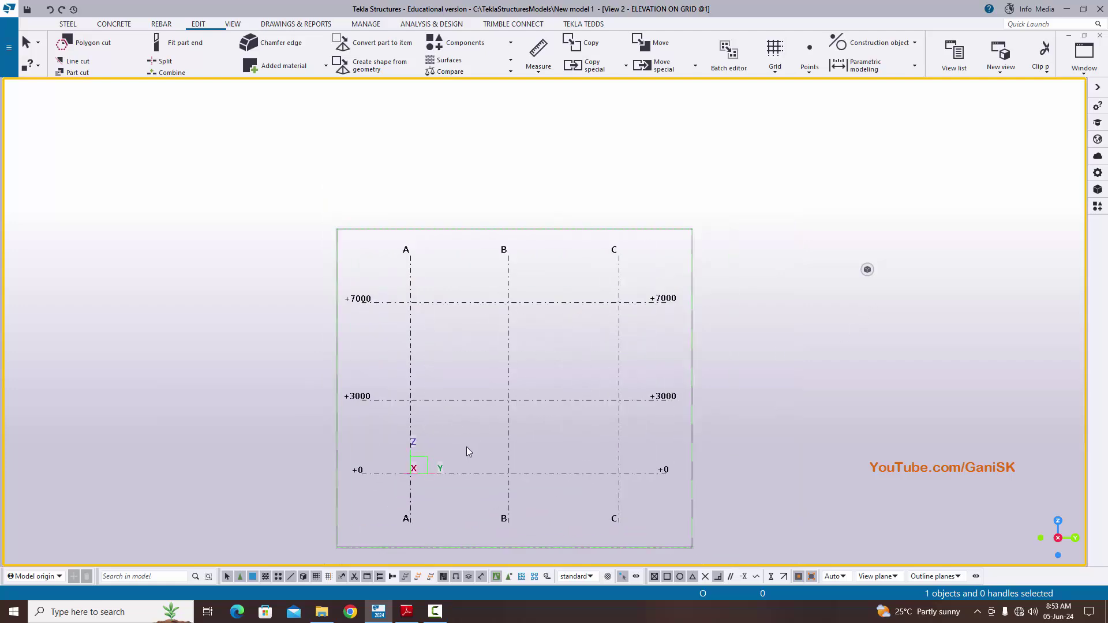
{"action": "scroll", "coordinate": [466, 447], "scroll_direction": "up", "scroll_amount": 1}
Step: Switch back to the 3d view of the model and show the grid at an angle
{"action": "left_click", "coordinate": [1084, 56]}
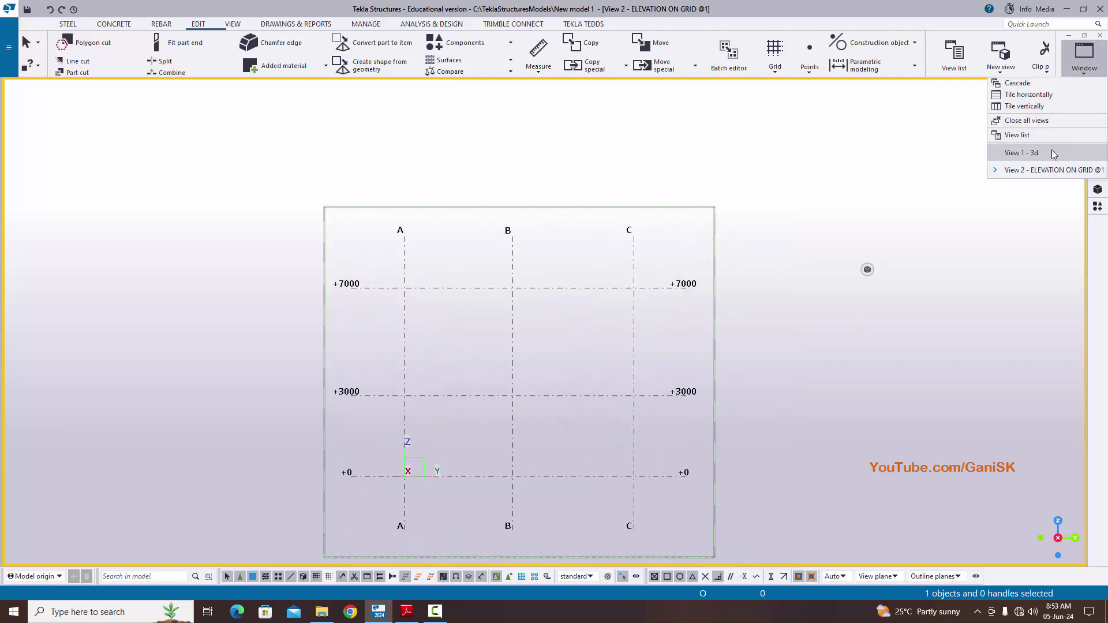
{"action": "left_click", "coordinate": [1053, 153]}
{"action": "scroll", "coordinate": [524, 273], "scroll_direction": "down", "scroll_amount": 3}
{"action": "middle_click_drag", "start_coordinate": [505, 333], "coordinate": [570, 339]}
{"action": "key", "text": "ctrl+p"}
Step: Compare the 3D grid with the plan and elevation in the reference PDF and return to the model
{"action": "scroll", "coordinate": [582, 337], "scroll_direction": "up", "scroll_amount": 4}
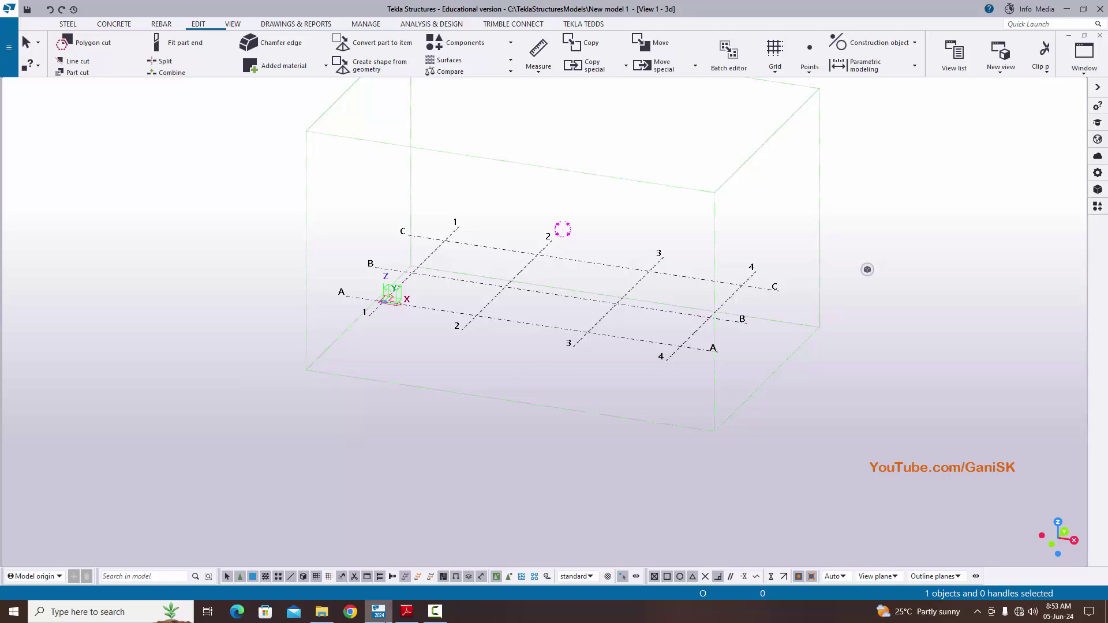
{"action": "left_click", "coordinate": [407, 612]}
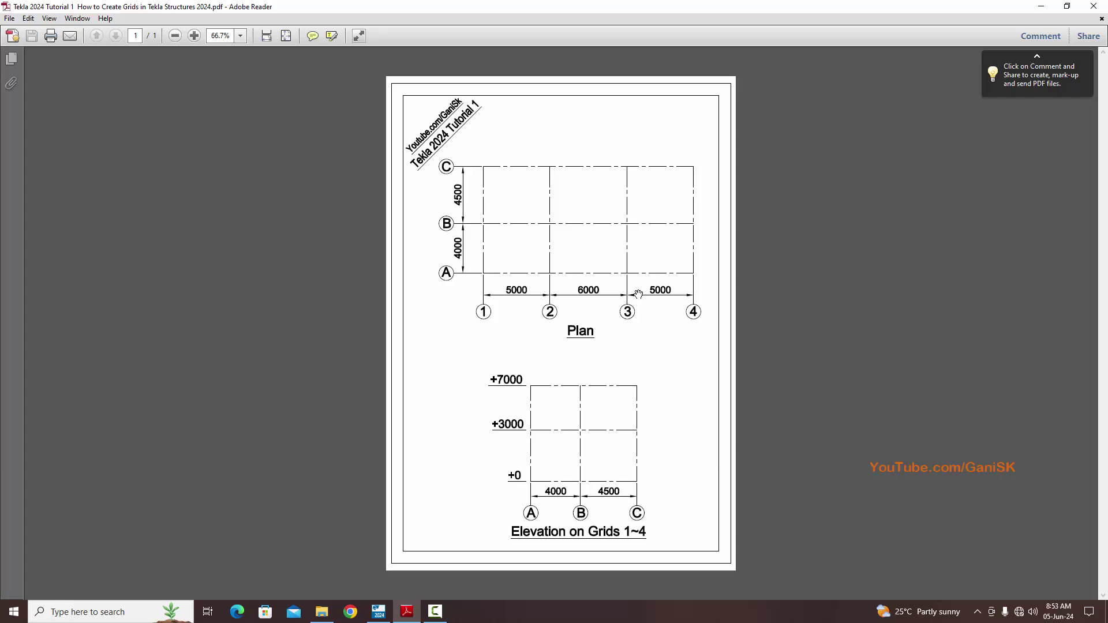
{"action": "left_click", "coordinate": [378, 612]}
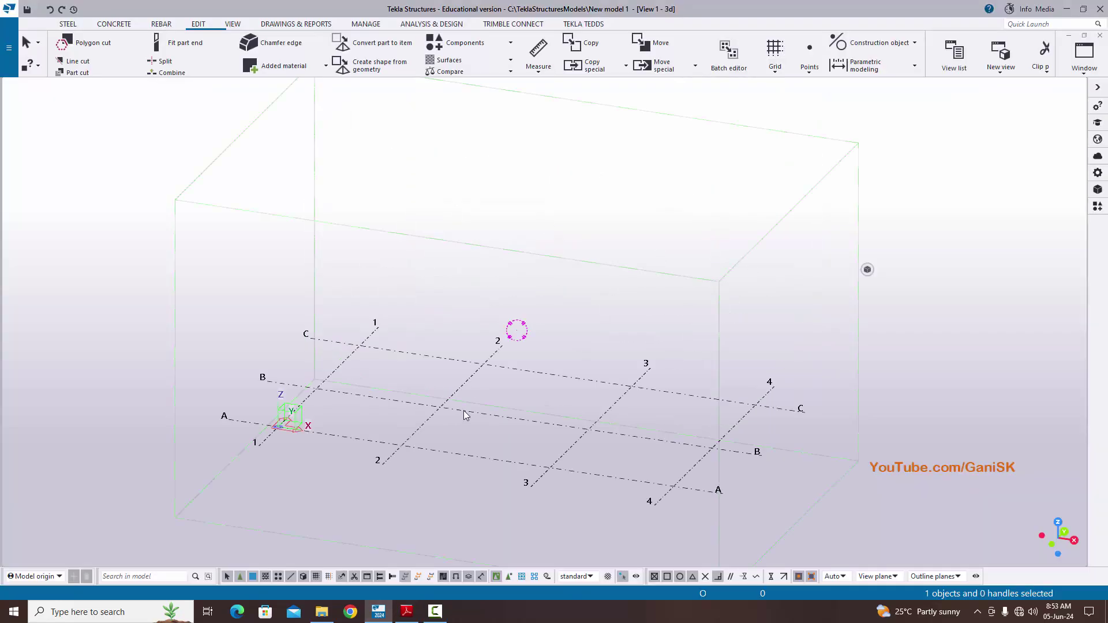